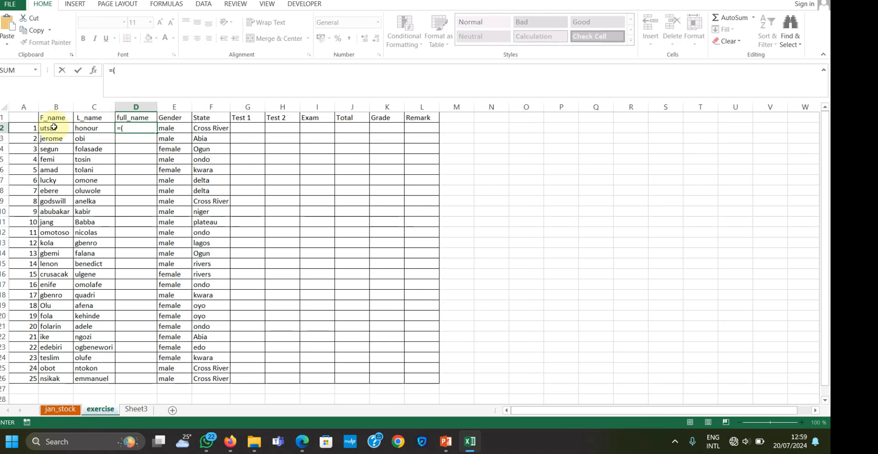
Start the full_name formula in D2 with the first name from B2 followed by the & join operator
{"action": "left_click", "coordinate": [53, 127]}
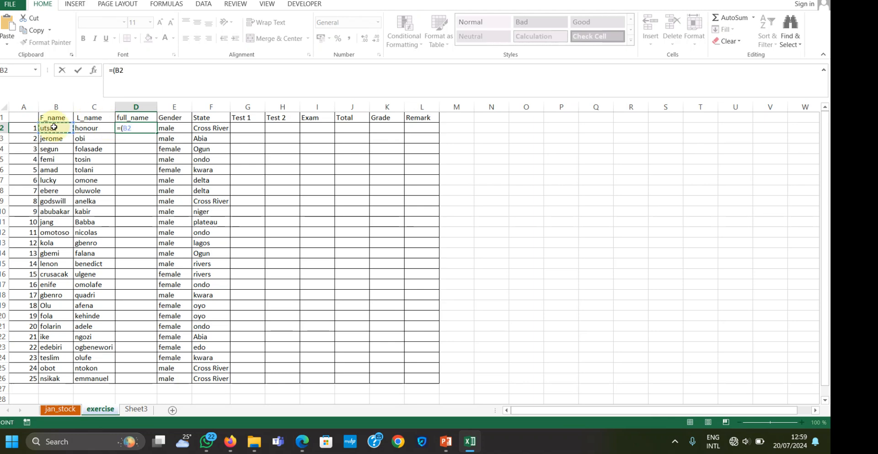
{"action": "type", "text": "&\" \"&D2"}
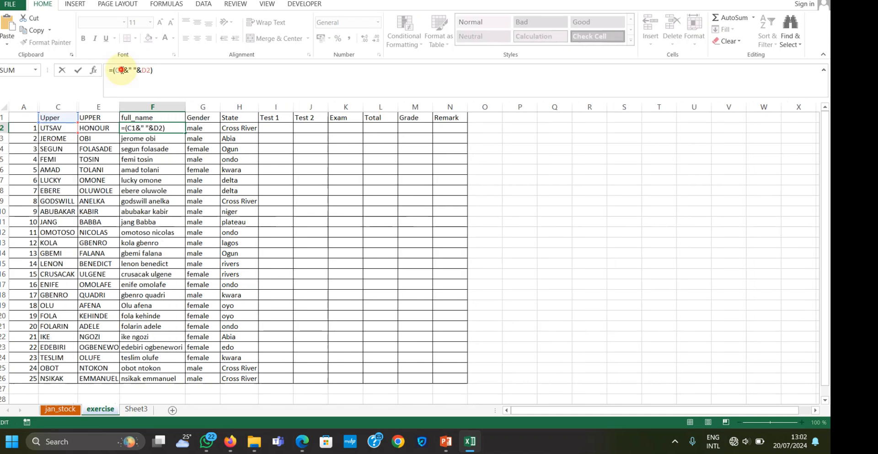
{"action": "left_click", "coordinate": [122, 70]}
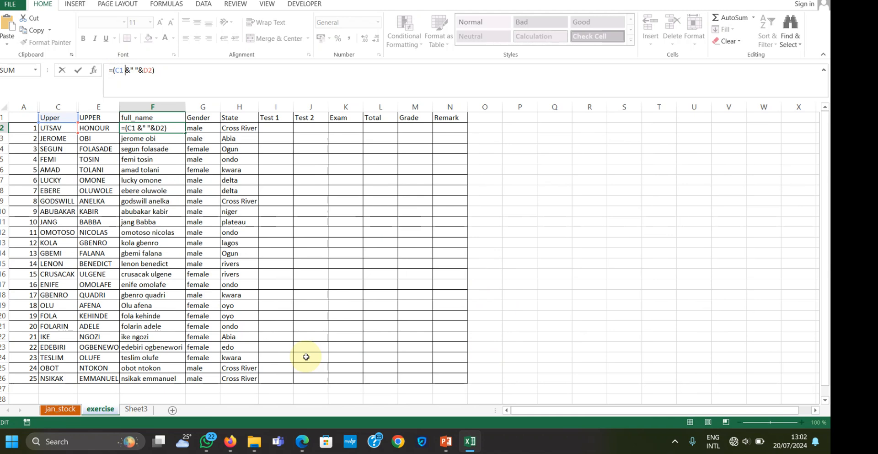
{"action": "key", "text": "Escape"}
{"action": "left_click", "coordinate": [159, 138]}
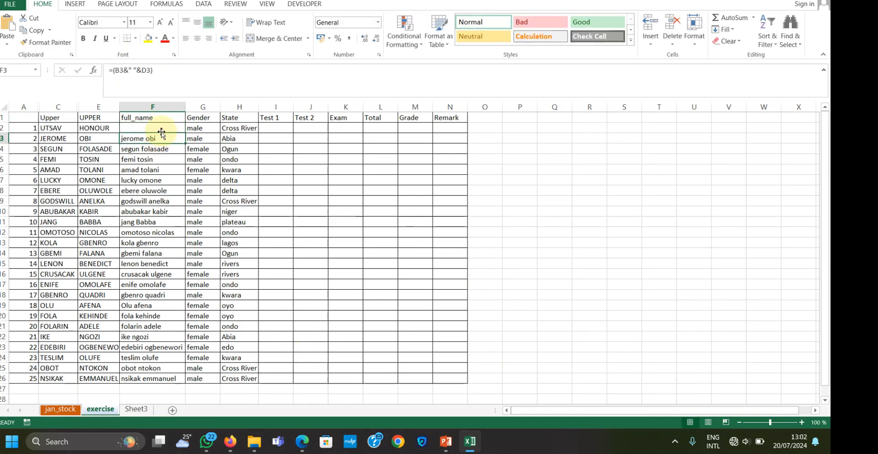
{"action": "left_click", "coordinate": [161, 129]}
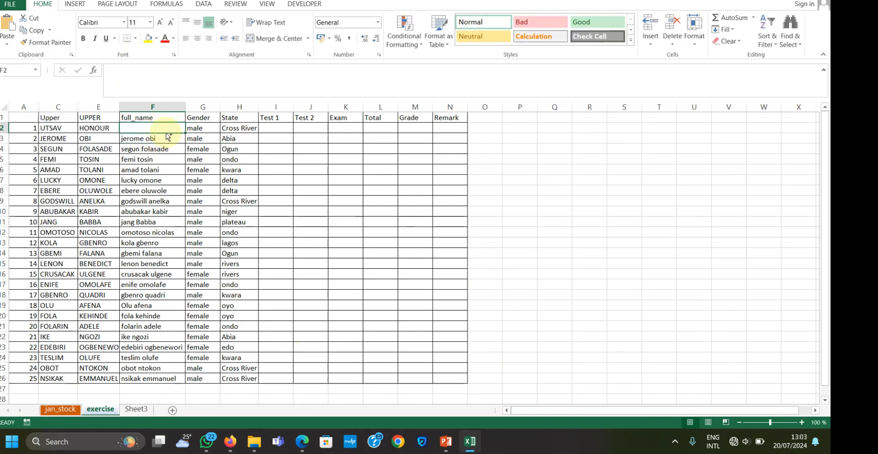
{"action": "key", "text": "ctrl+z"}
{"action": "left_click", "coordinate": [171, 140]}
{"action": "left_click", "coordinate": [175, 129]}
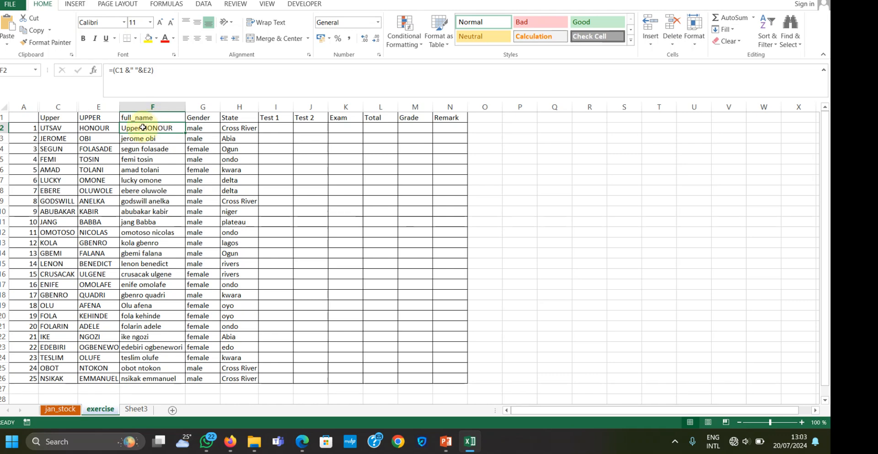
Correct the full_name formula in F2 to =(C2&" "&E2) so it joins the uppercase first and last names
{"action": "left_click", "coordinate": [126, 74]}
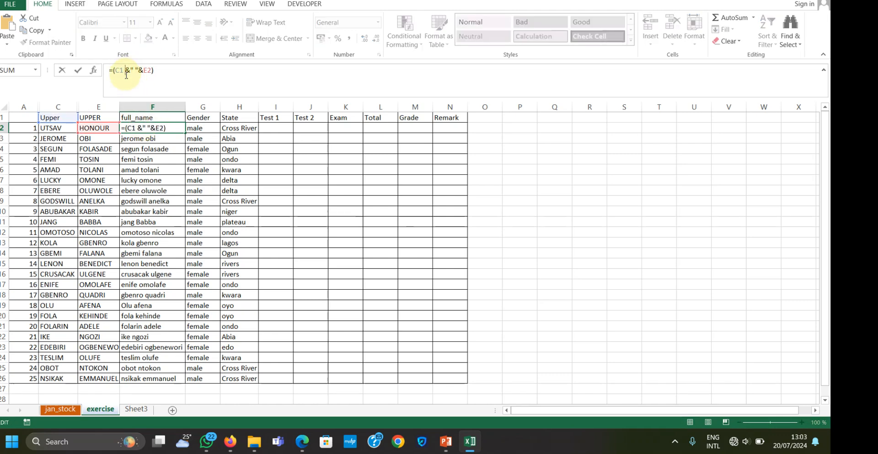
{"action": "key", "text": "BackSpace"}
{"action": "key", "text": "Return"}
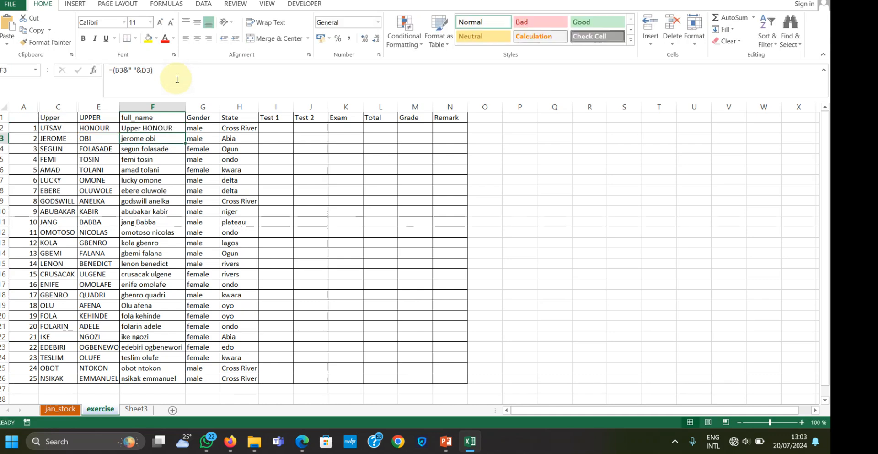
{"action": "left_click", "coordinate": [156, 127]}
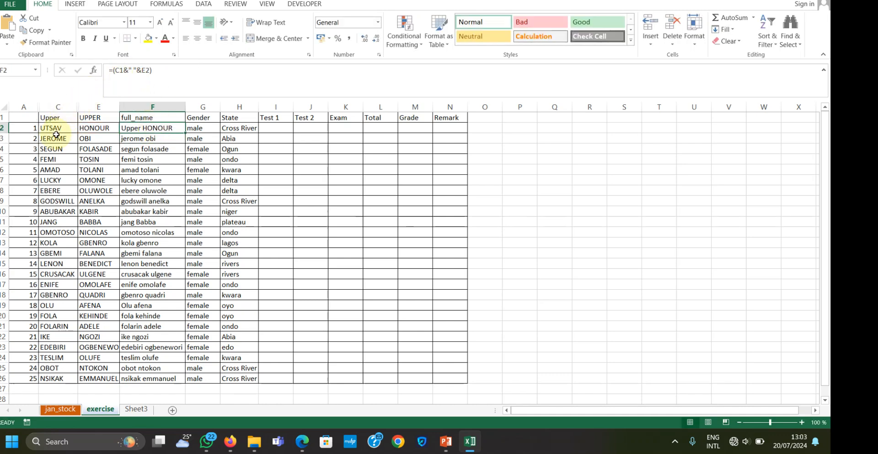
{"action": "left_click", "coordinate": [122, 69]}
{"action": "key", "text": "BackSpace"}
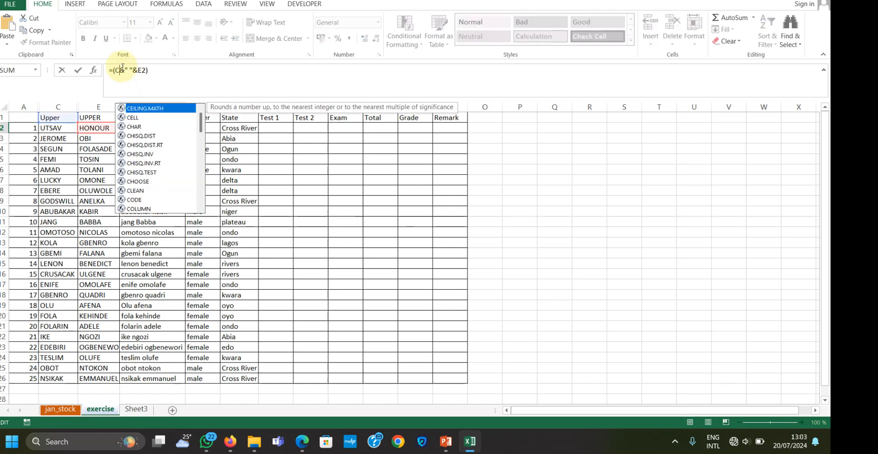
{"action": "type", "text": "2"}
{"action": "key", "text": "Return"}
Fill the full_name formula from F2 down to row 26
{"action": "left_click", "coordinate": [151, 129]}
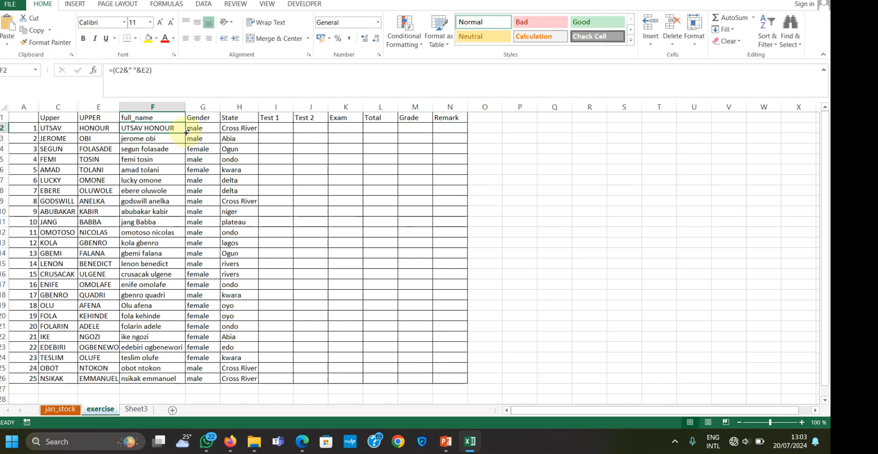
{"action": "double_click", "coordinate": [186, 133]}
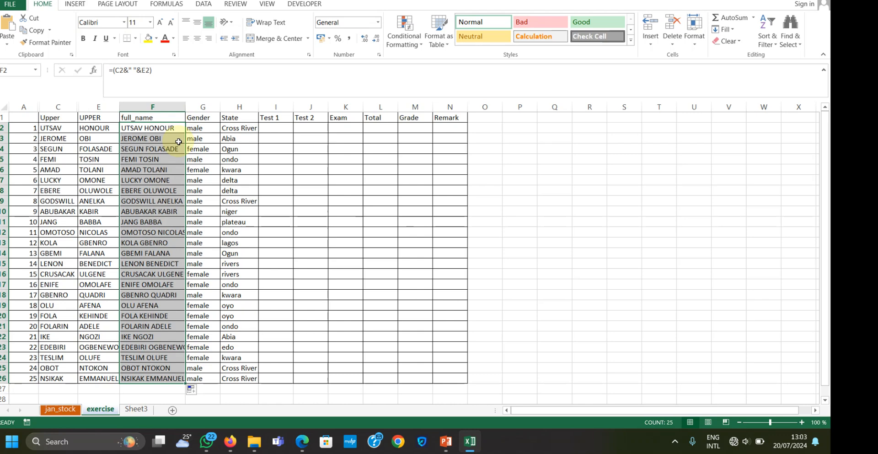
{"action": "left_click", "coordinate": [289, 126]}
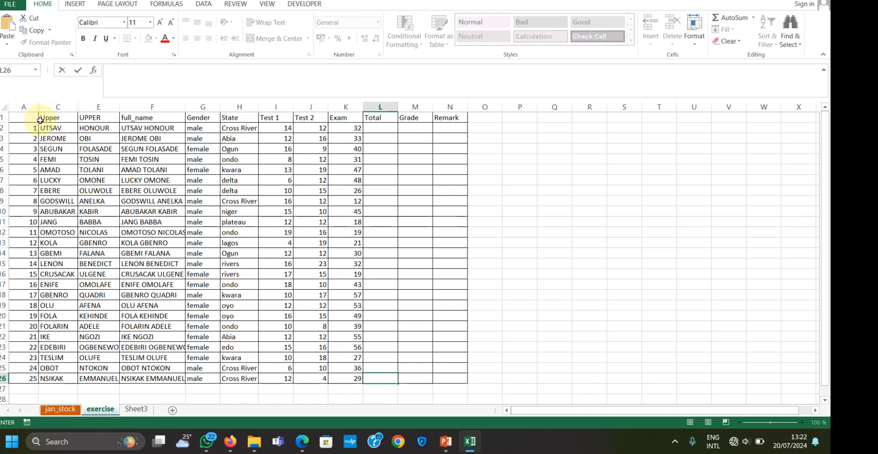
Enter the heading S/N in A1 above the serial numbers
{"action": "left_click", "coordinate": [15, 118]}
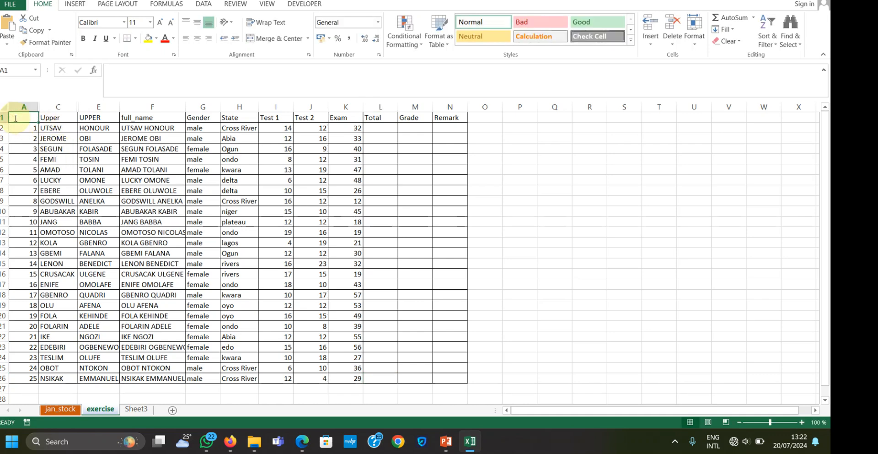
{"action": "type", "text": "S/N"}
{"action": "left_click", "coordinate": [151, 179]}
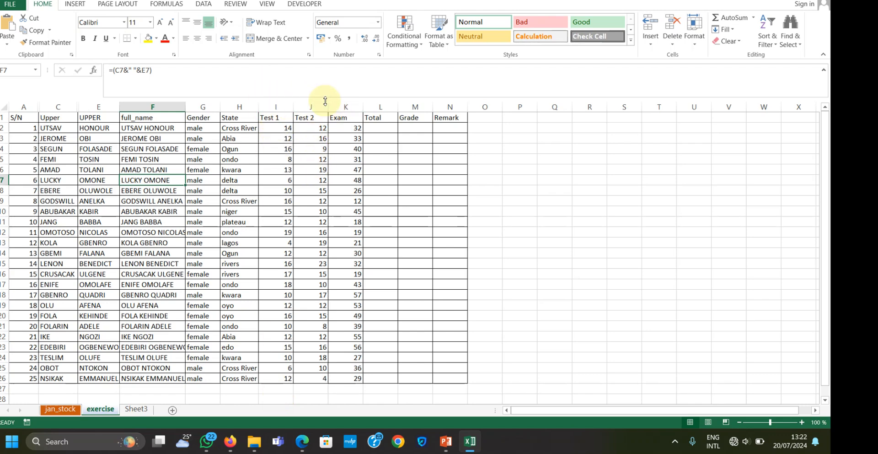
Insert a new sheet column before the Exam column
{"action": "left_click", "coordinate": [338, 107]}
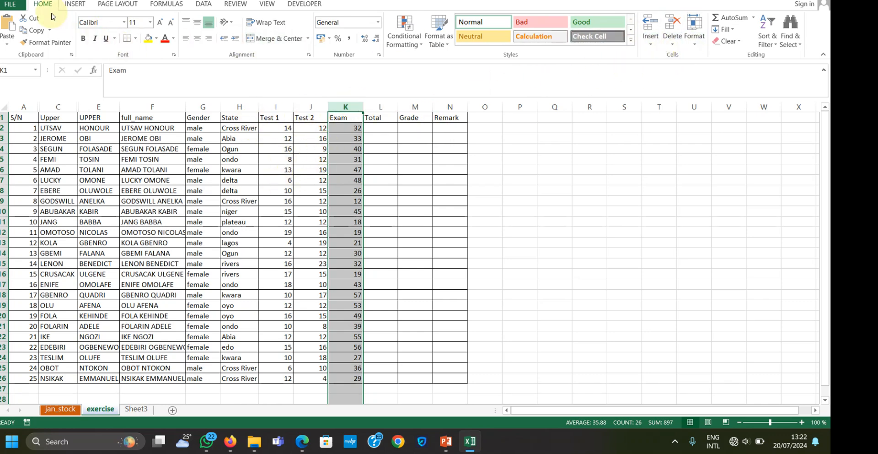
{"action": "left_click", "coordinate": [650, 37]}
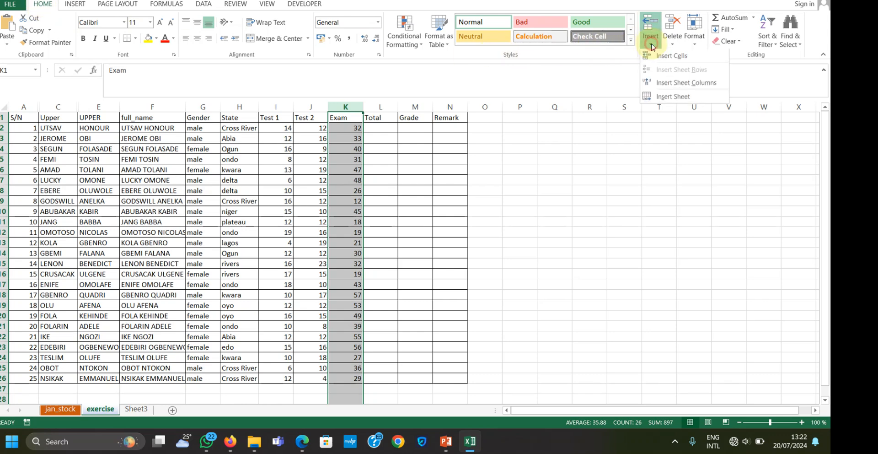
{"action": "left_click", "coordinate": [664, 83]}
Enter the heading TOTAL_TEST in K1 and fit the column's width to it
{"action": "left_click", "coordinate": [342, 116]}
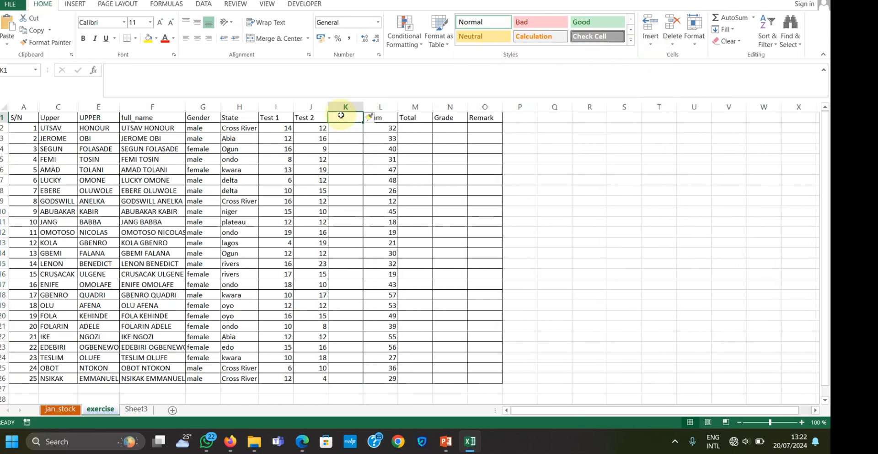
{"action": "type", "text": "TOTAL"}
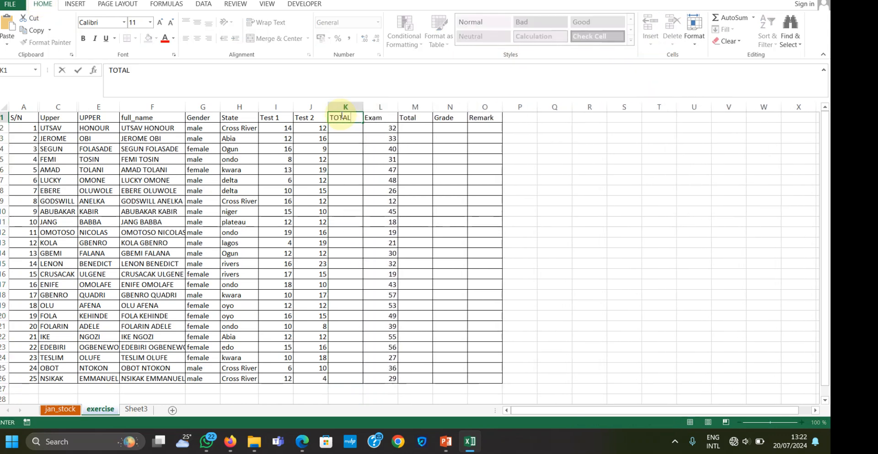
{"action": "type", "text": "_TEST"}
{"action": "left_click", "coordinate": [370, 158]}
{"action": "left_click", "coordinate": [355, 118]}
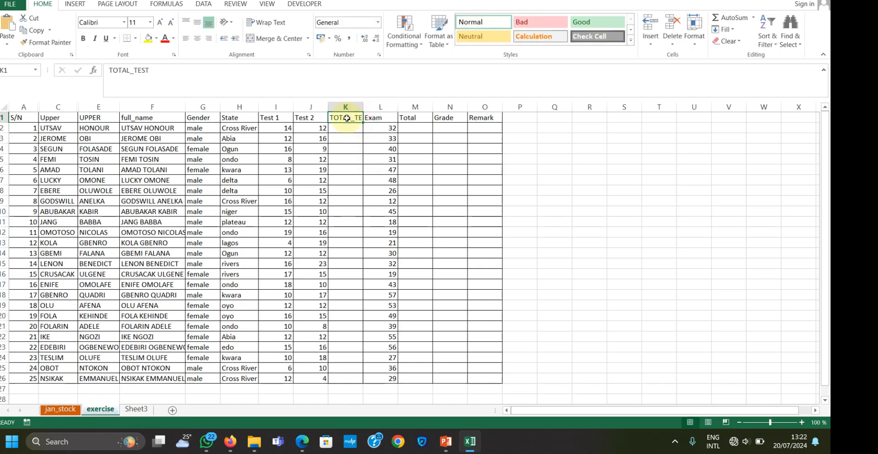
{"action": "double_click", "coordinate": [364, 109]}
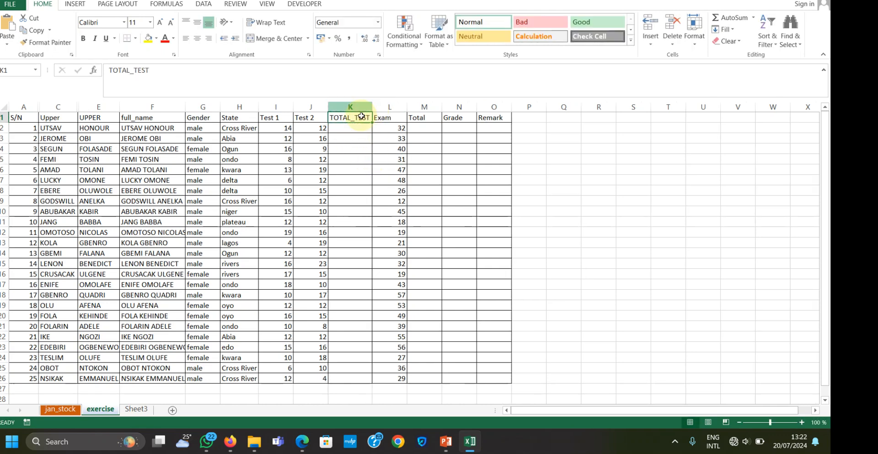
Add the first student's Test 1 and Test 2 scores in K2 with =I2+J2
{"action": "left_click", "coordinate": [352, 129]}
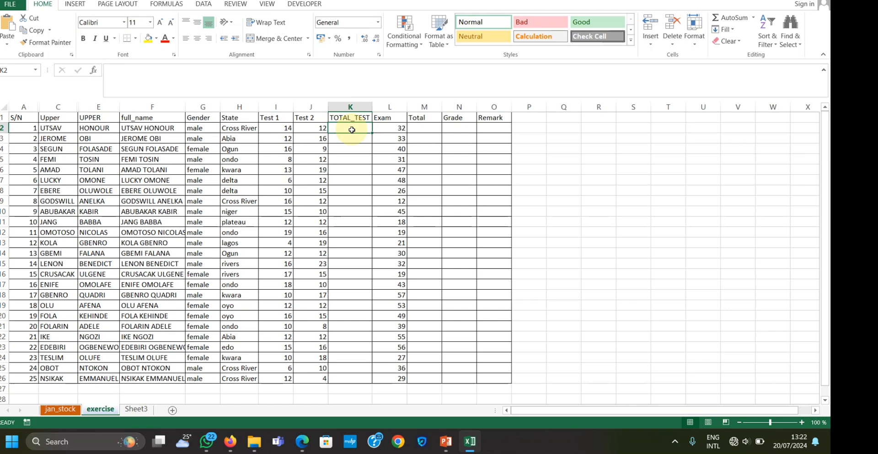
{"action": "type", "text": "="}
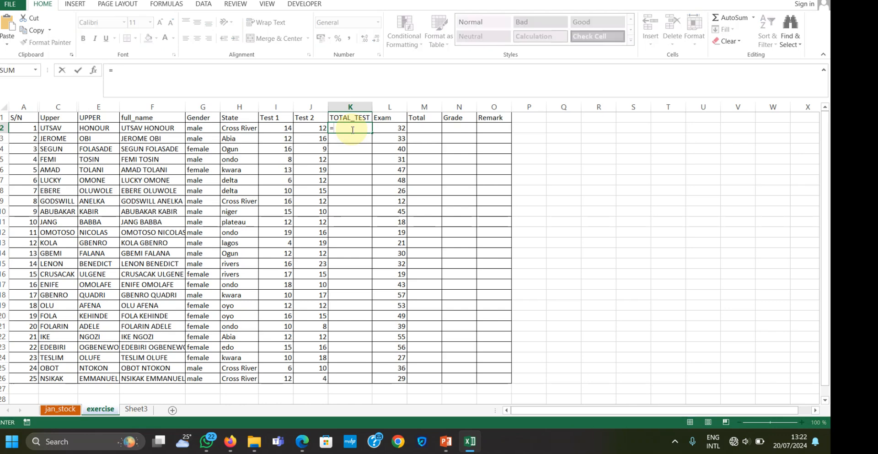
{"action": "left_click", "coordinate": [273, 127]}
{"action": "type", "text": "+"}
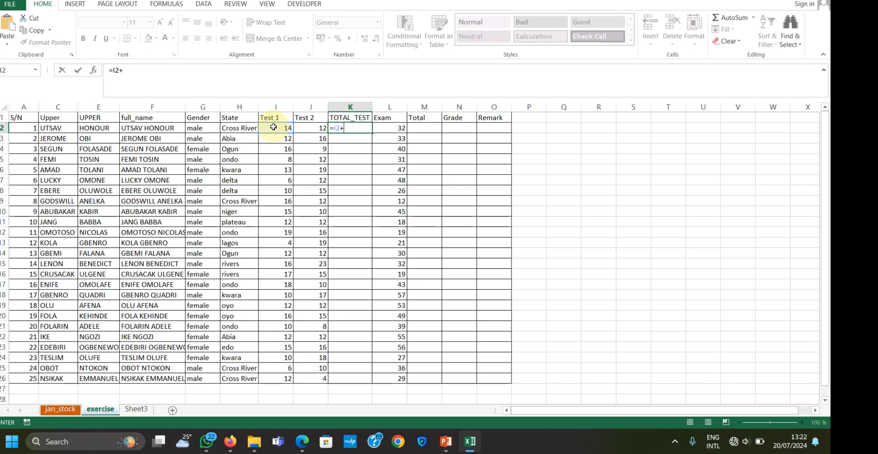
{"action": "left_click", "coordinate": [328, 127]}
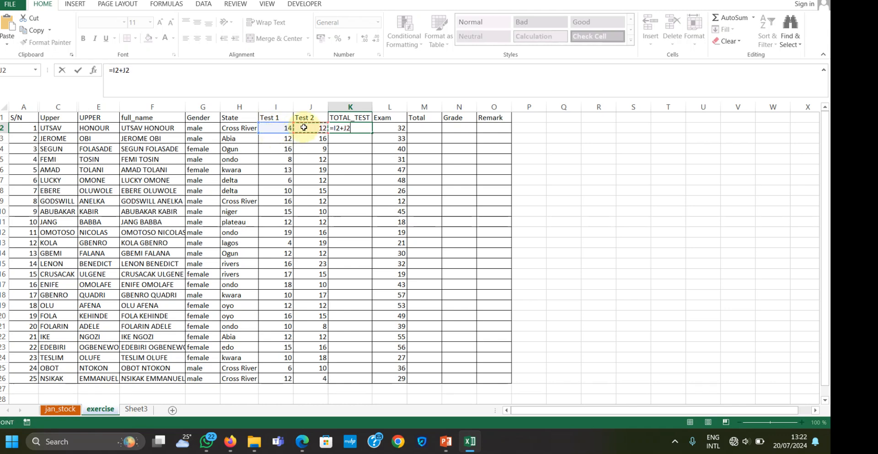
{"action": "key", "text": "Return"}
Clear the addition formula from K2
{"action": "left_click", "coordinate": [330, 128]}
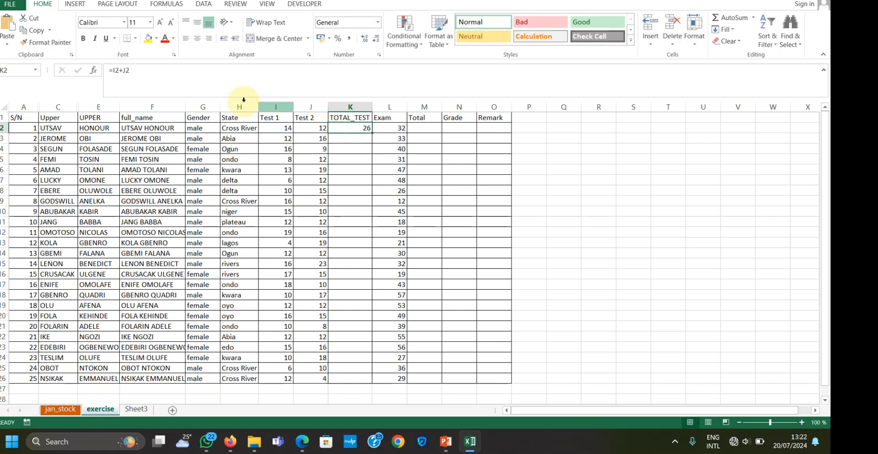
{"action": "left_click", "coordinate": [228, 75]}
{"action": "key", "text": "BackSpace"}
{"action": "key", "text": "BackSpace"}
{"action": "key", "text": "BackSpace"}
{"action": "key", "text": "BackSpace"}
{"action": "key", "text": "BackSpace"}
{"action": "key", "text": "BackSpace"}
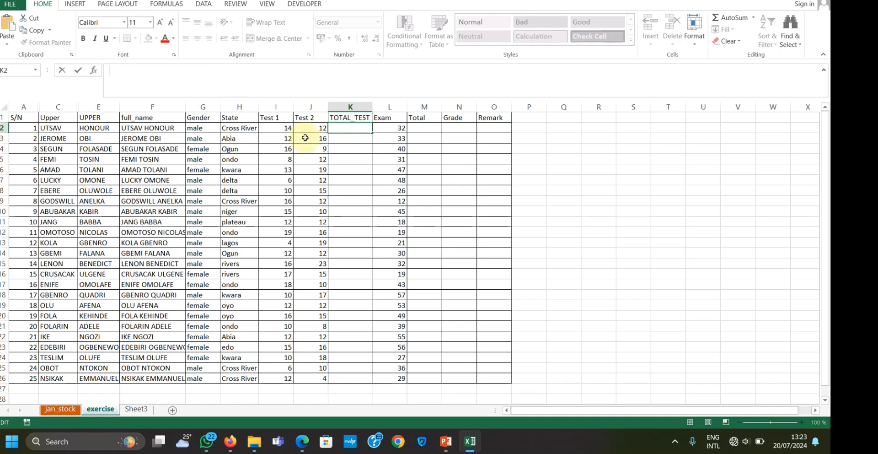
{"action": "left_click", "coordinate": [366, 173]}
Total the two test scores in K2 with =SUM(I2:J2) and fill the formula down to row 26
{"action": "left_click", "coordinate": [349, 126]}
{"action": "type", "text": "="}
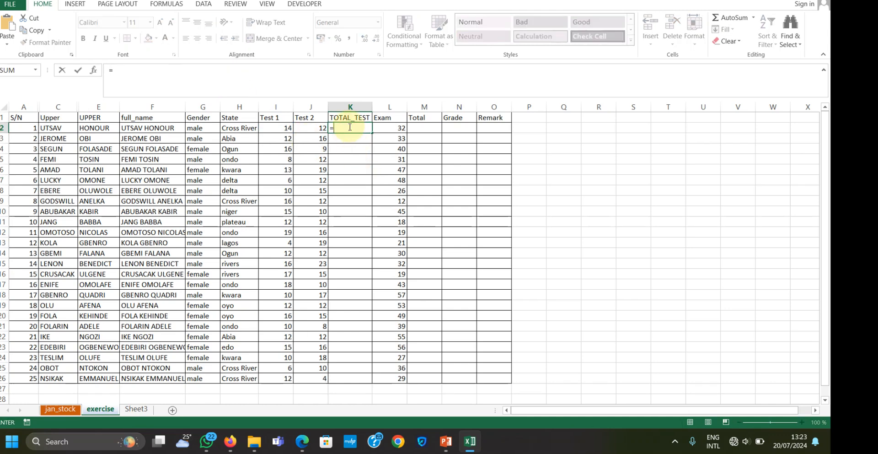
{"action": "type", "text": "SUM("}
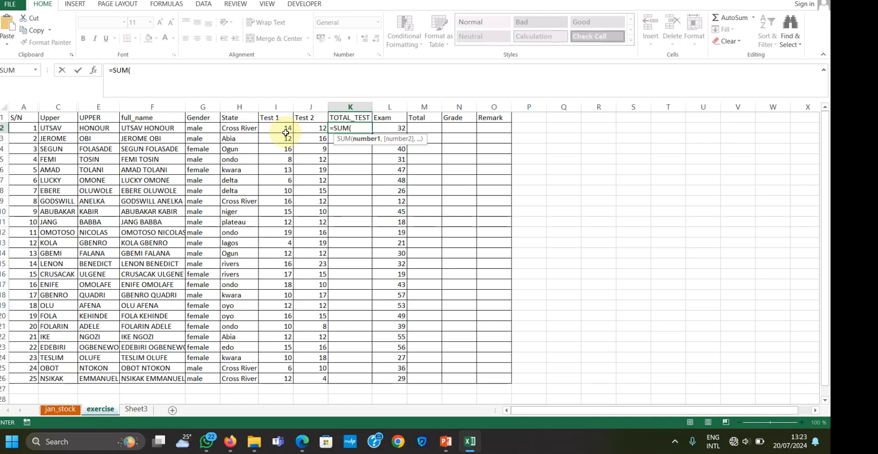
{"action": "left_click_drag", "start_coordinate": [280, 130], "coordinate": [309, 128]}
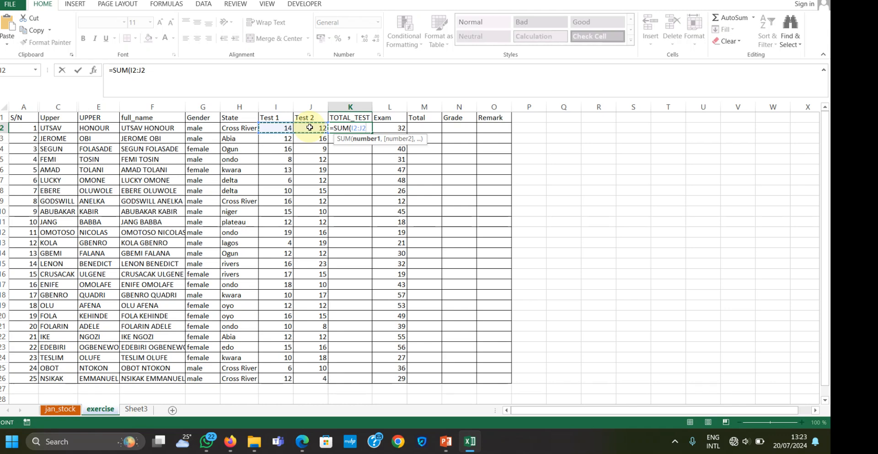
{"action": "type", "text": ")"}
{"action": "key", "text": "Return"}
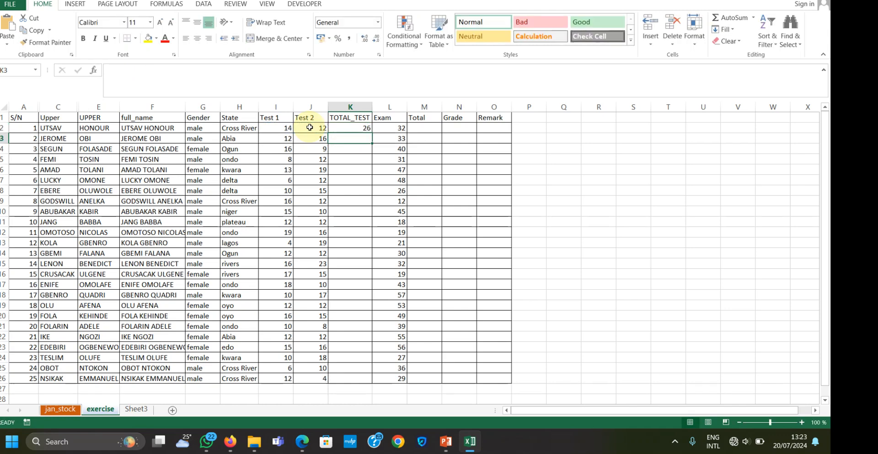
{"action": "left_click", "coordinate": [351, 128]}
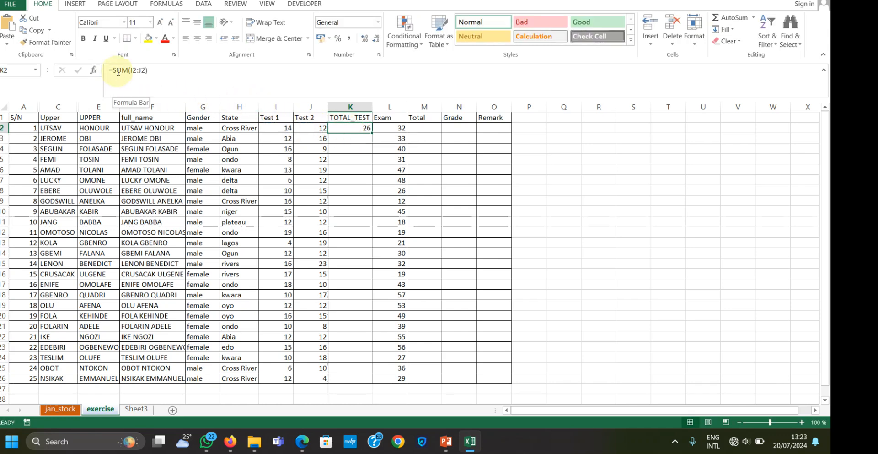
{"action": "double_click", "coordinate": [373, 132]}
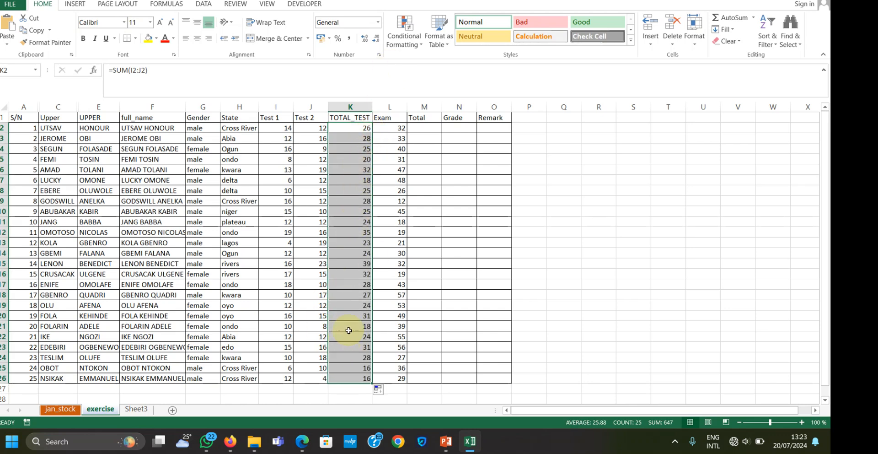
Change the Total heading in M1 to g.Total
{"action": "left_click", "coordinate": [412, 118]}
{"action": "double_click", "coordinate": [411, 118]}
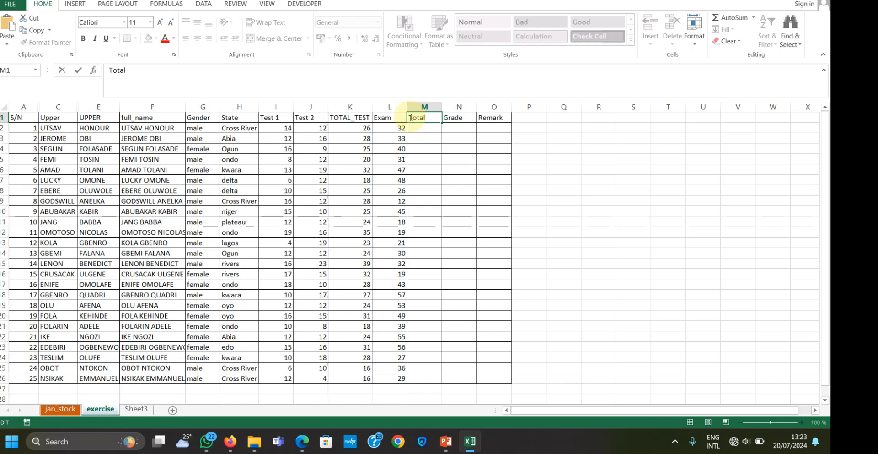
{"action": "type", "text": "g."}
{"action": "key", "text": "Return"}
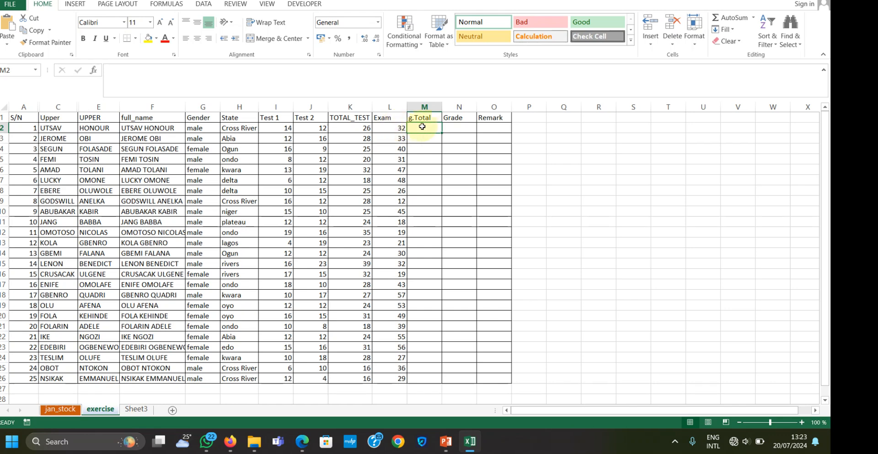
Add the first student's test total and exam score in M2 with =SUM(K2,L2)
{"action": "type", "text": "=S"}
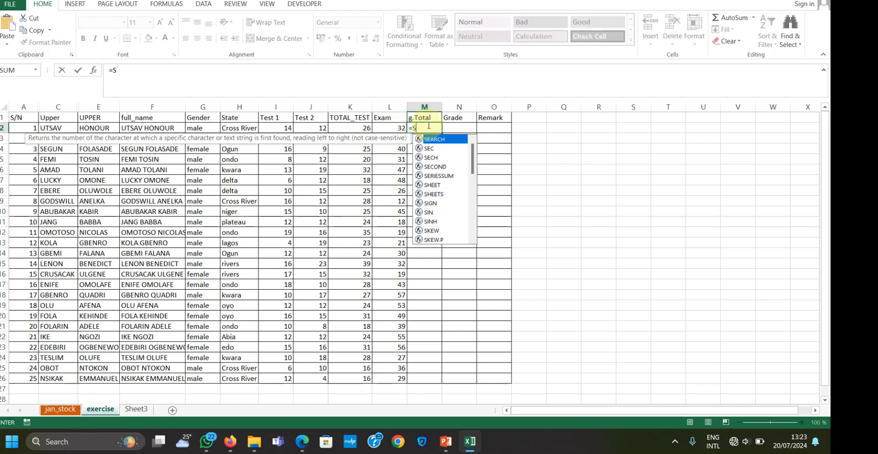
{"action": "type", "text": "UM("}
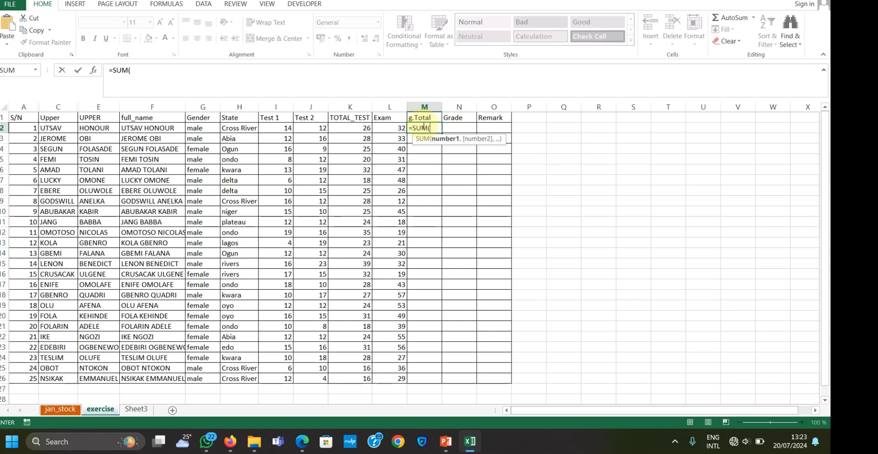
{"action": "left_click", "coordinate": [364, 128]}
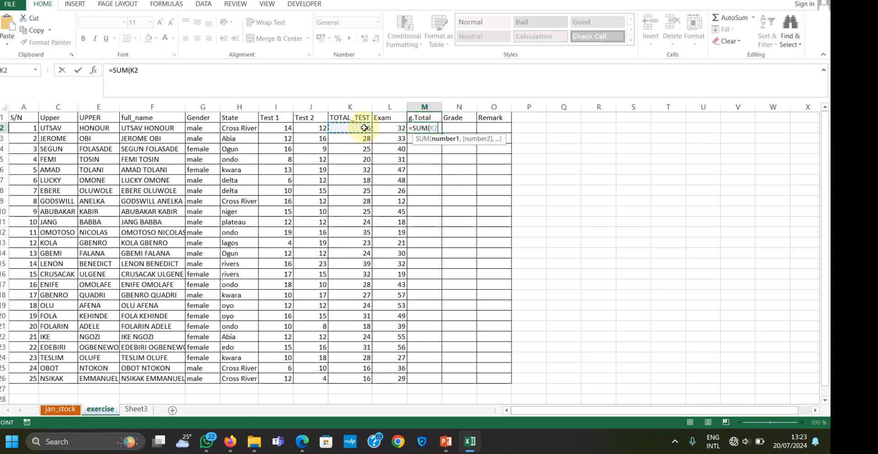
{"action": "type", "text": ","}
{"action": "left_click", "coordinate": [386, 129]}
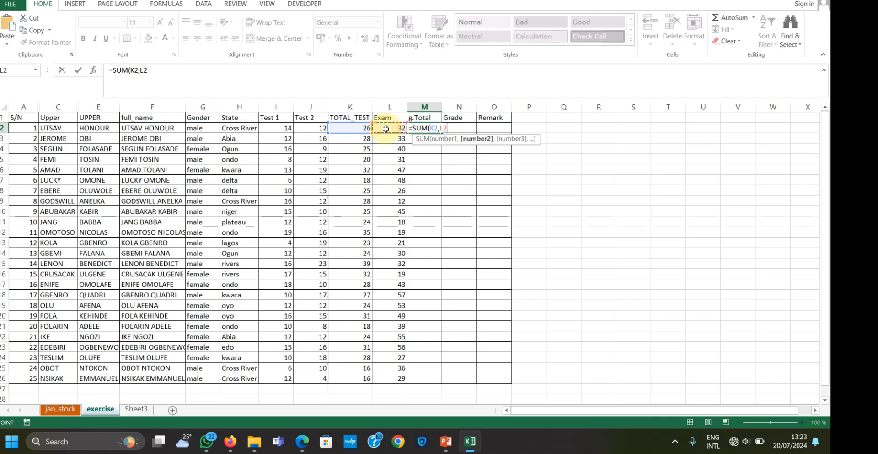
{"action": "type", "text": ")"}
{"action": "key", "text": "Return"}
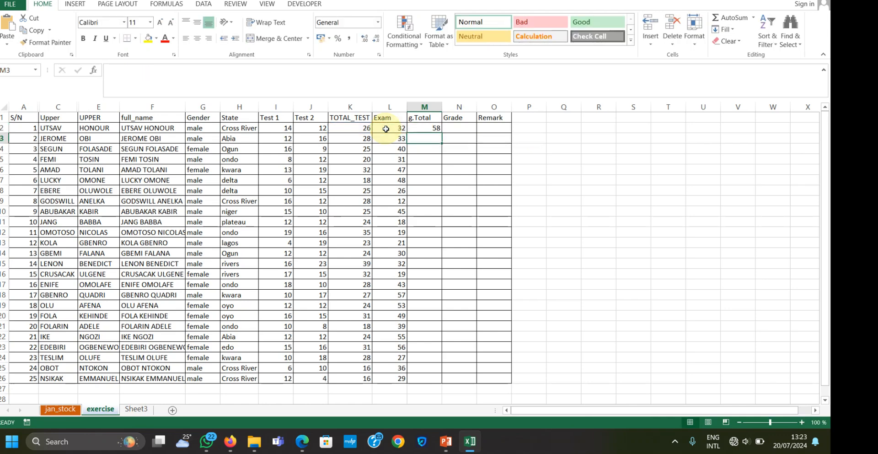
Fill the g.Total formula from M2 down to row 26
{"action": "left_click", "coordinate": [422, 126]}
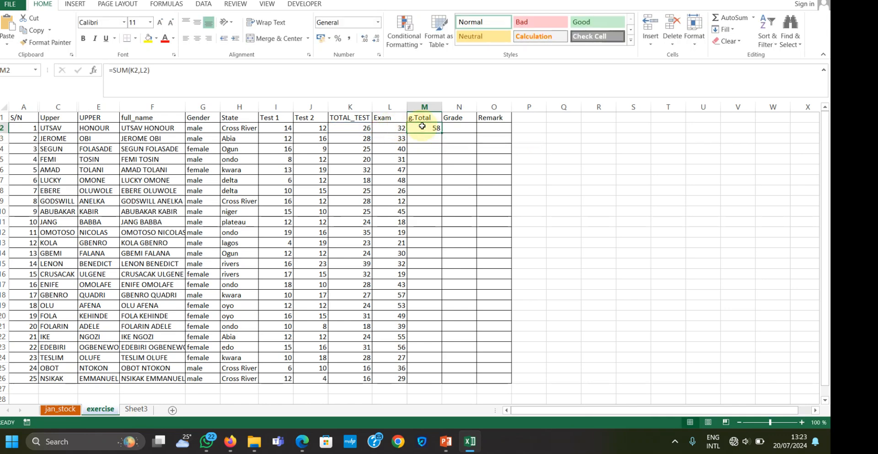
{"action": "left_click_drag", "start_coordinate": [441, 133], "coordinate": [442, 368]}
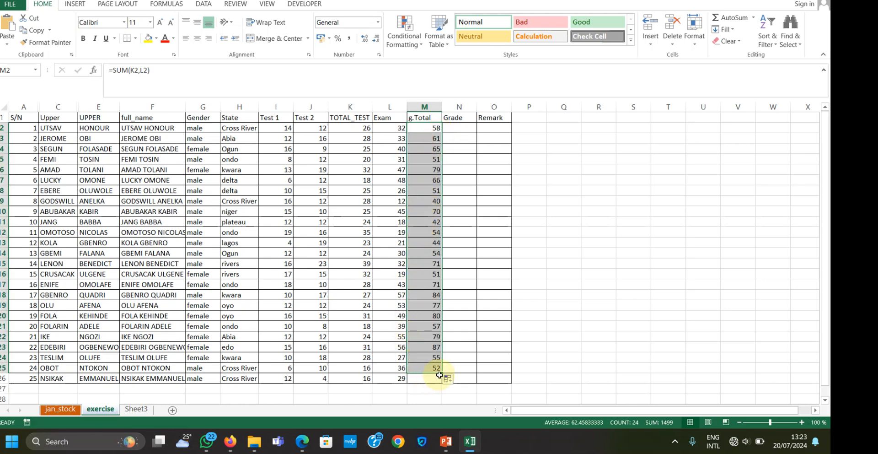
{"action": "left_click_drag", "start_coordinate": [444, 372], "coordinate": [443, 380]}
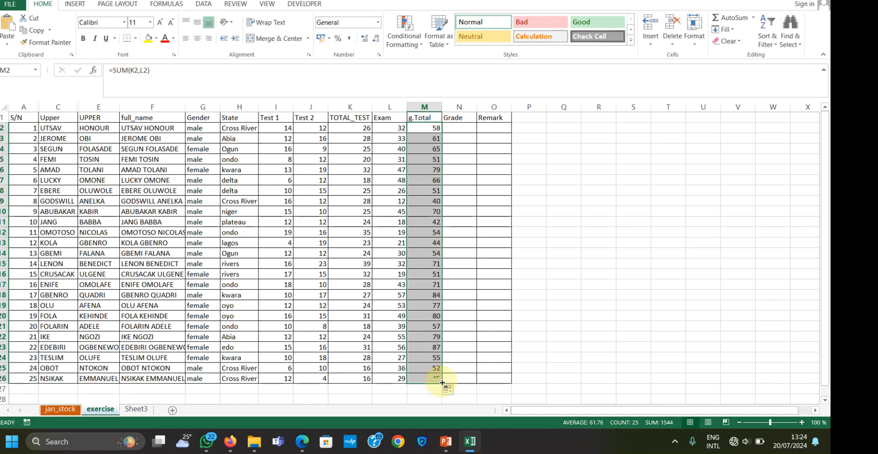
{"action": "left_click", "coordinate": [429, 132]}
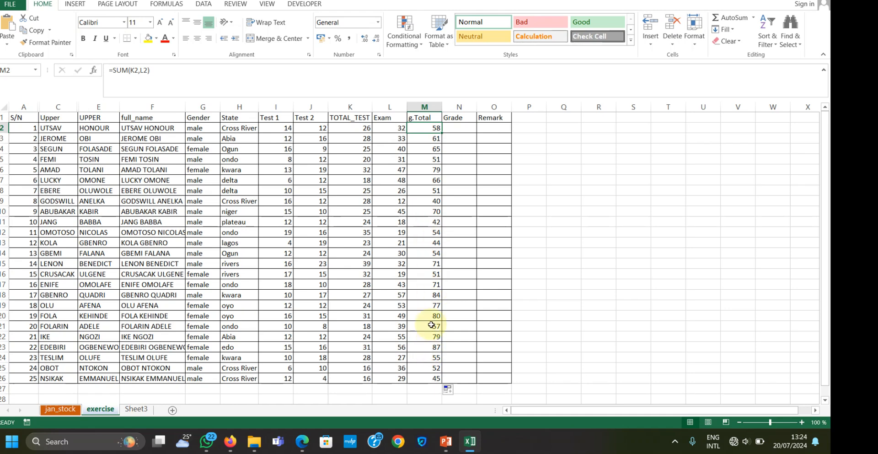
Apply light blue gradient-fill data bars to the whole g.Total column as conditional formatting
{"action": "left_click", "coordinate": [438, 107]}
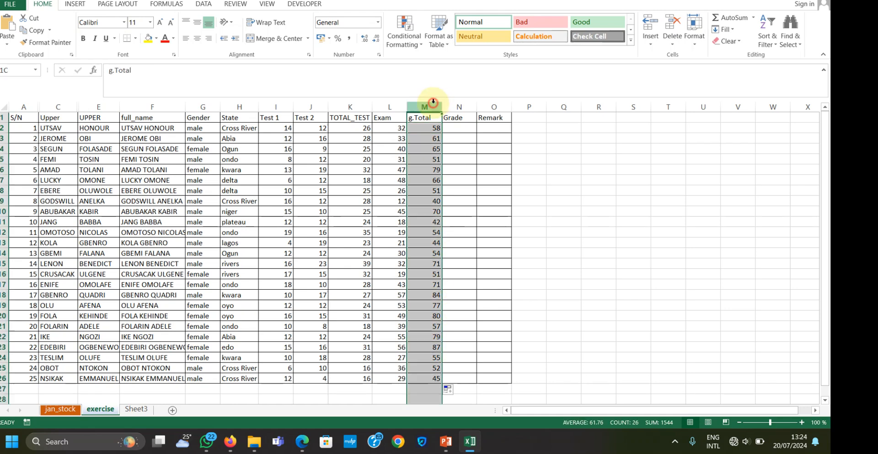
{"action": "left_click", "coordinate": [447, 44]}
{"action": "left_click", "coordinate": [446, 45]}
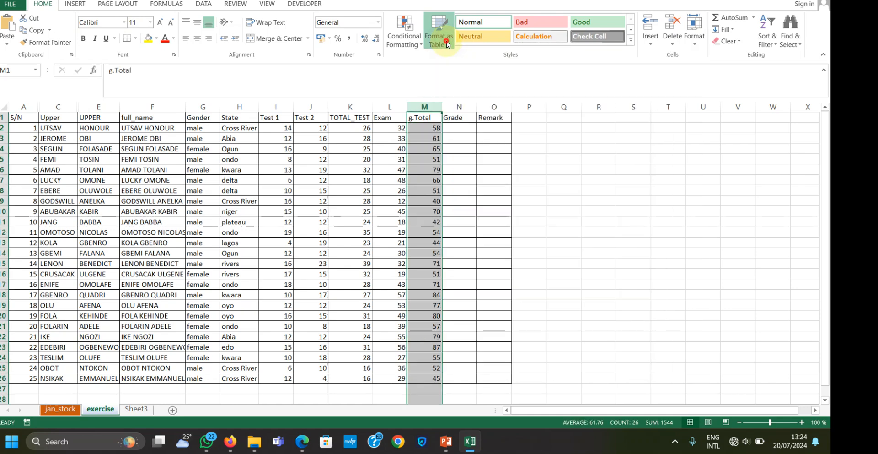
{"action": "left_click", "coordinate": [419, 44]}
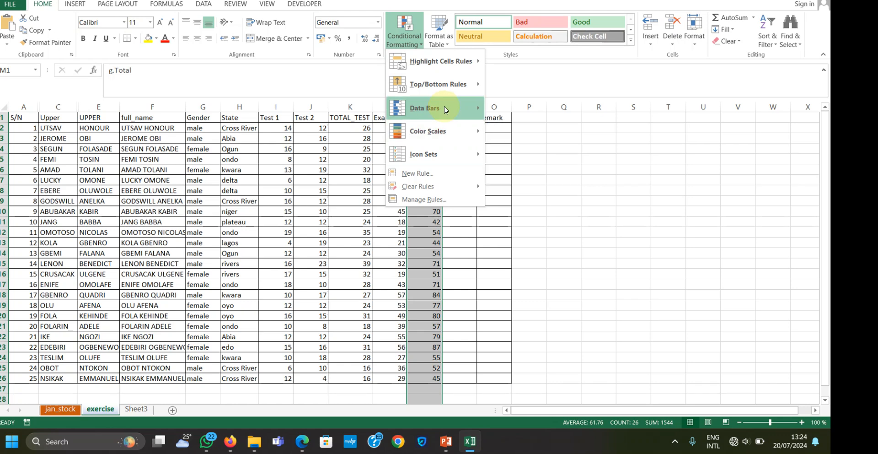
{"action": "mouse_move", "coordinate": [457, 108]}
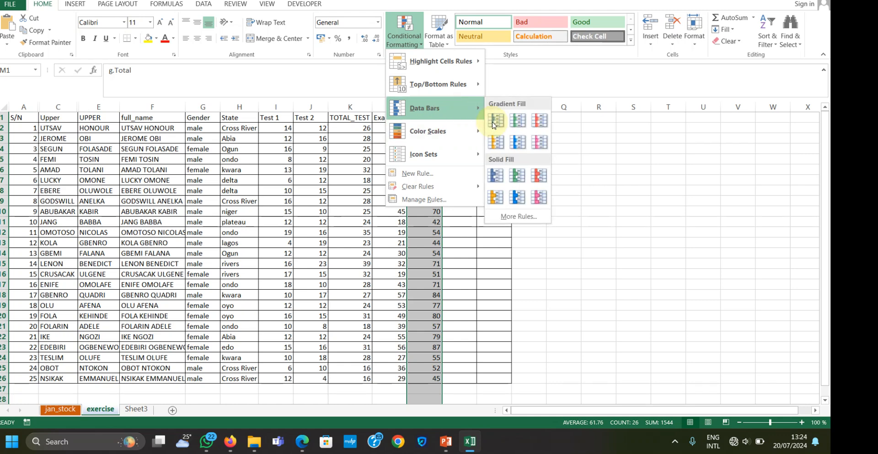
{"action": "left_click", "coordinate": [515, 142]}
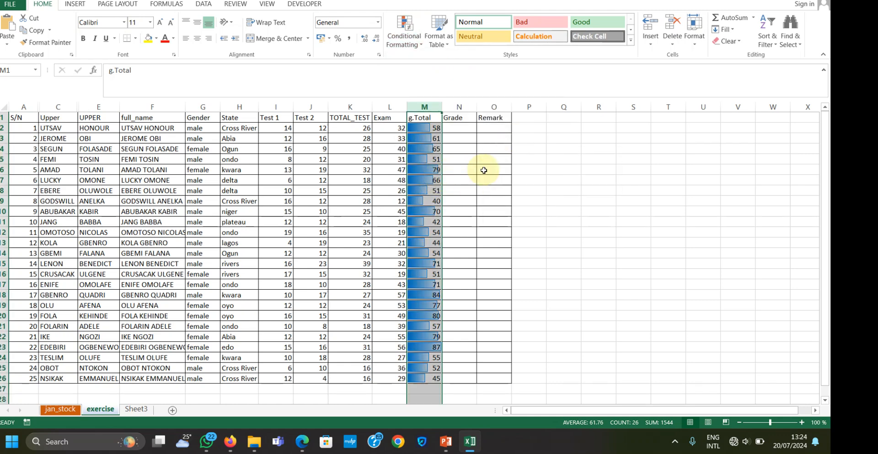
{"action": "left_click", "coordinate": [532, 169]}
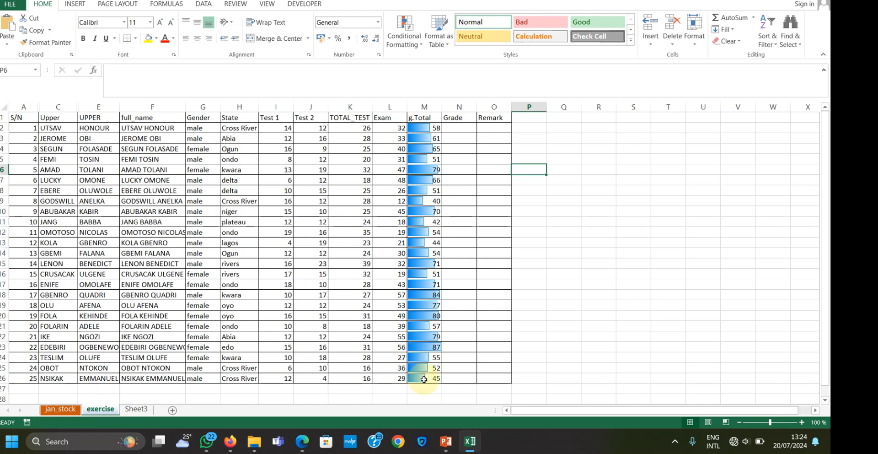
Start a grading key in N2 with the score ranges 70 TO 100 and 60 TO 69
{"action": "left_click", "coordinate": [455, 125]}
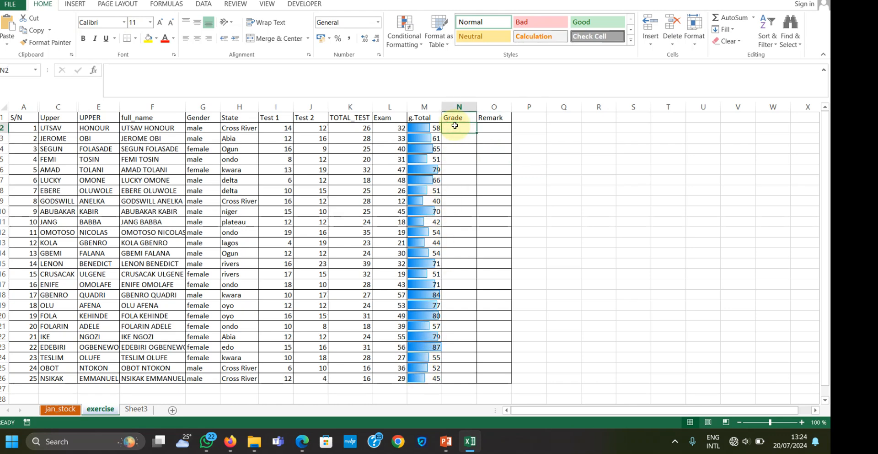
{"action": "left_click", "coordinate": [439, 78]}
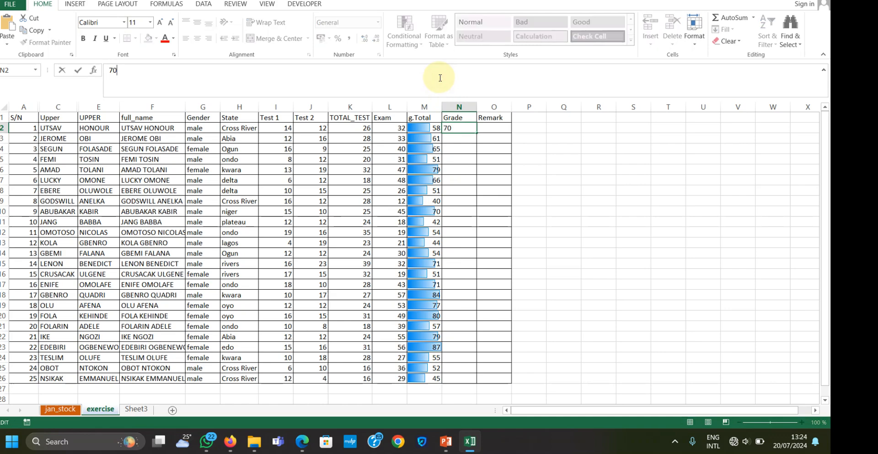
{"action": "type", "text": "70 TO1"}
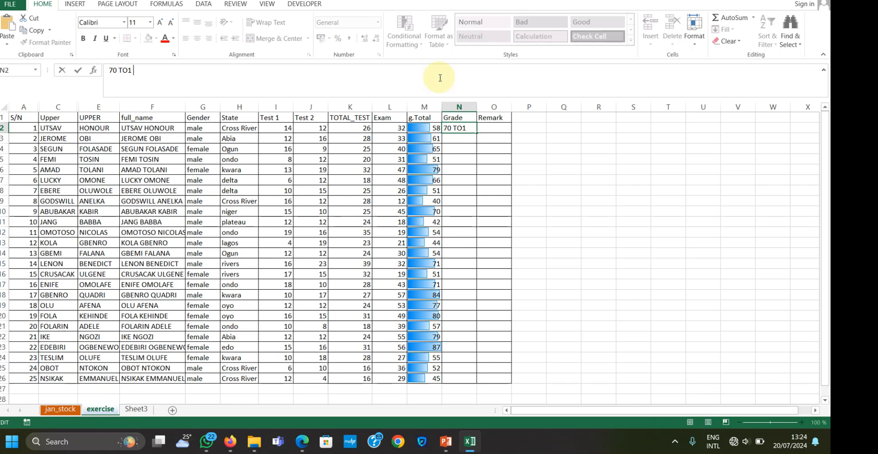
{"action": "left_click", "coordinate": [127, 74]}
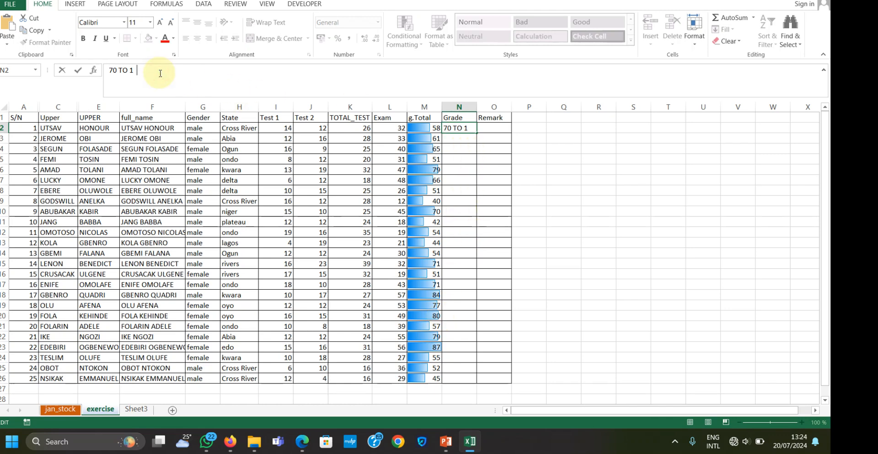
{"action": "type", "text": "00"}
{"action": "key", "text": "BackSpace"}
{"action": "key", "text": "BackSpace"}
{"action": "type", "text": "00  60 TO 69"}
Label the 70 TO 100 range as A and the 60 TO 69 range as B in the N2 grading key
{"action": "left_click", "coordinate": [141, 70]}
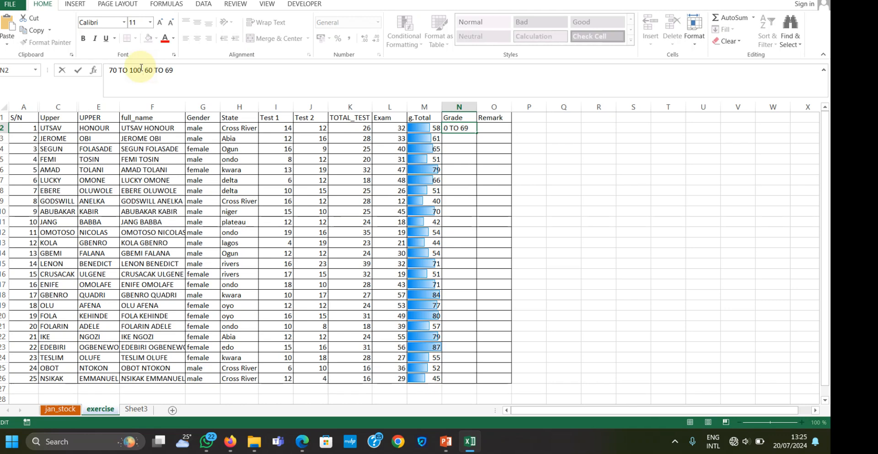
{"action": "type", "text": "A "}
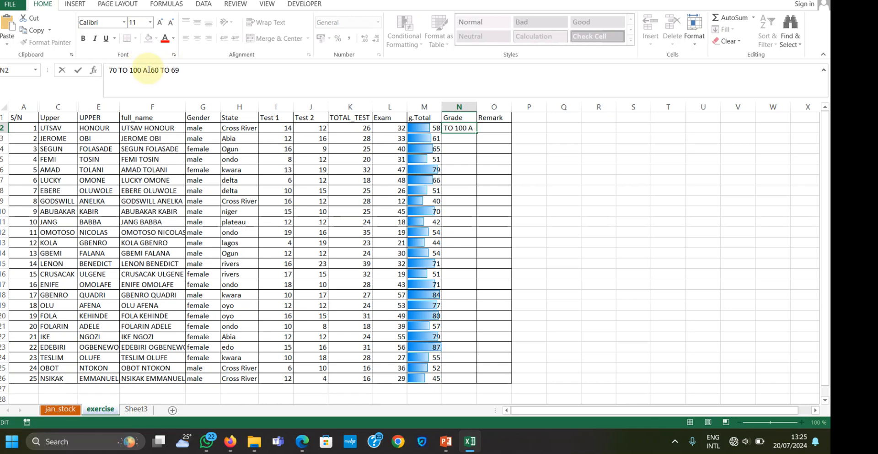
{"action": "type", "text": ","}
{"action": "left_click", "coordinate": [189, 69]}
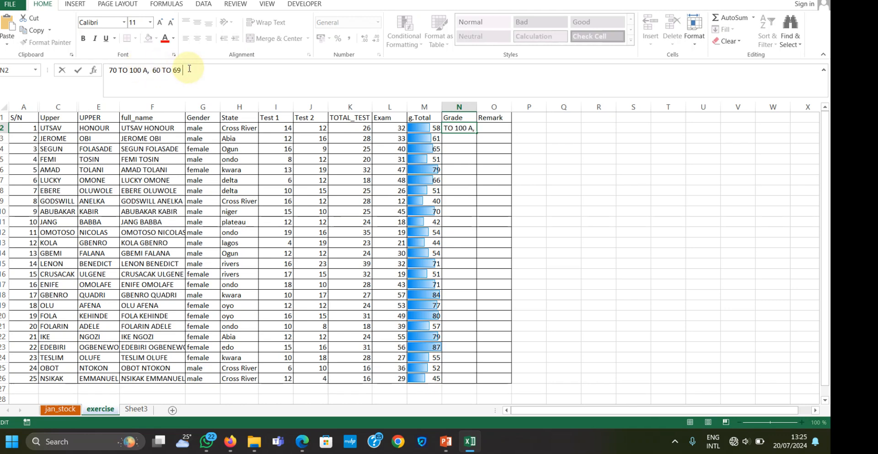
{"action": "type", "text": "B"}
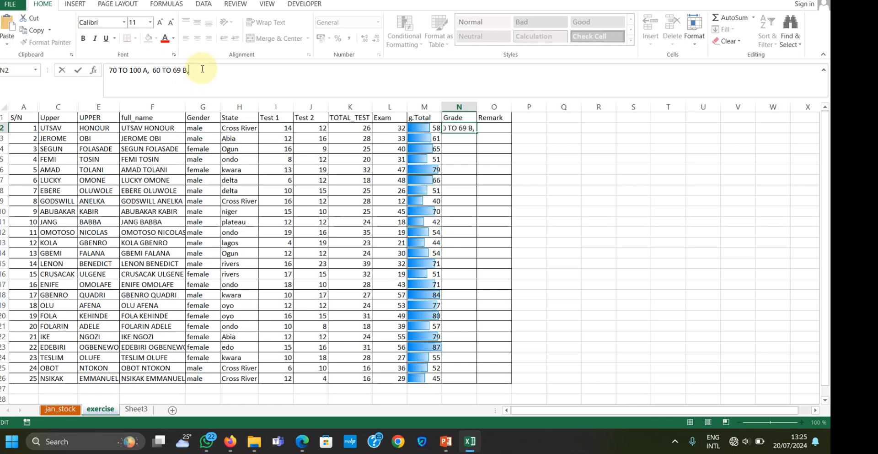
{"action": "type", "text": ", 50 TO 59 C, 40 TO 49 D,"}
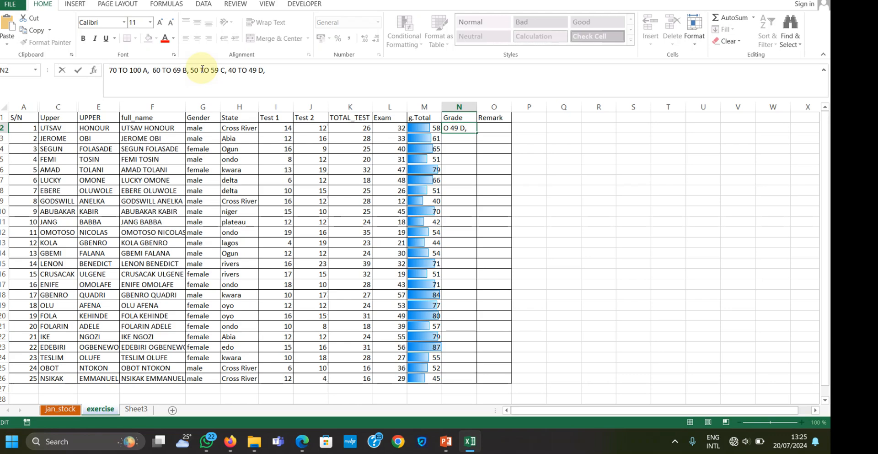
Complete the grading key in N2 with 35 TO 39 E and 0 TO 34, F
{"action": "type", "text": "35 TO 39 E, 34"}
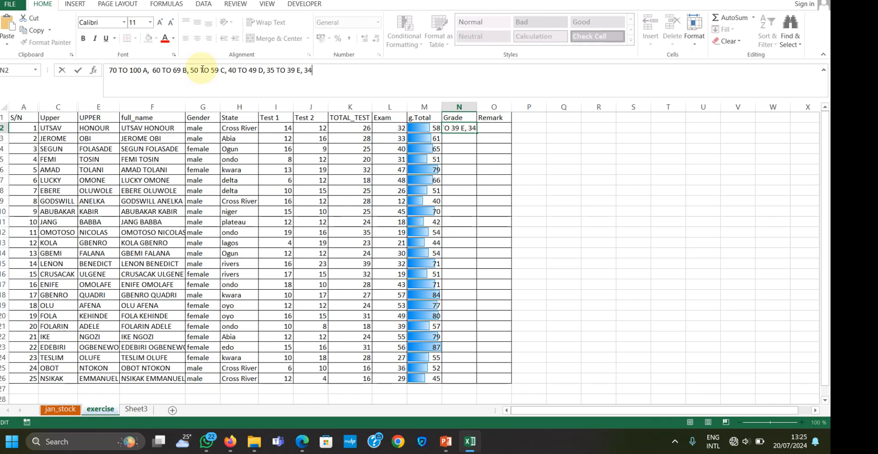
{"action": "key", "text": "BackSpace"}
{"action": "key", "text": "BackSpace"}
{"action": "type", "text": "0 TO 34,F"}
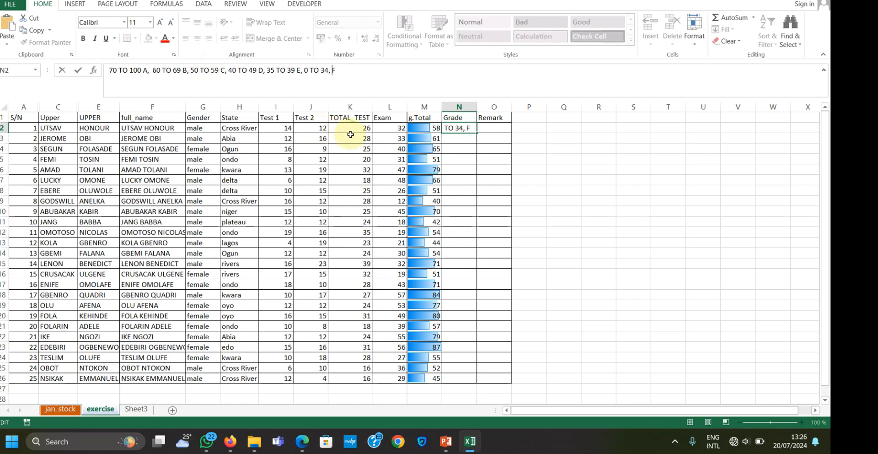
{"action": "left_click_drag", "start_coordinate": [471, 128], "coordinate": [449, 130]}
{"action": "key", "text": "Return"}
Move the grading key text from N2 to R13, leaving the first Grade cell empty
{"action": "left_click", "coordinate": [459, 129]}
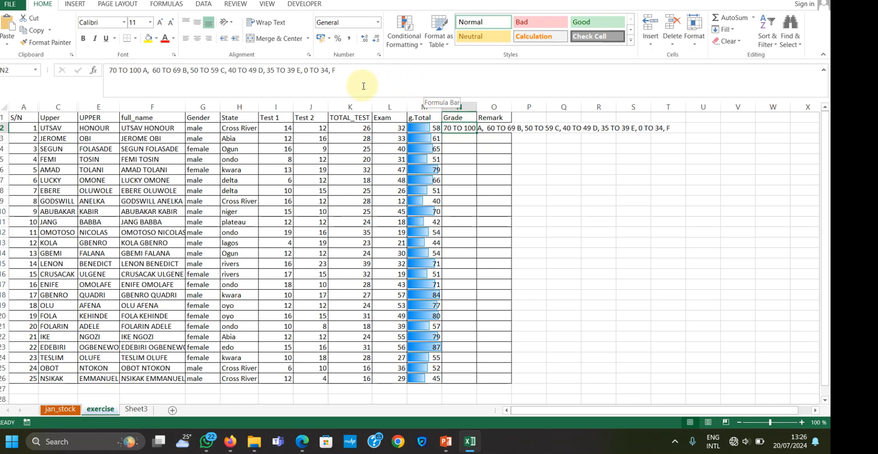
{"action": "left_click_drag", "start_coordinate": [361, 72], "coordinate": [106, 74]}
{"action": "key", "text": "ctrl+c"}
{"action": "key", "text": "Delete"}
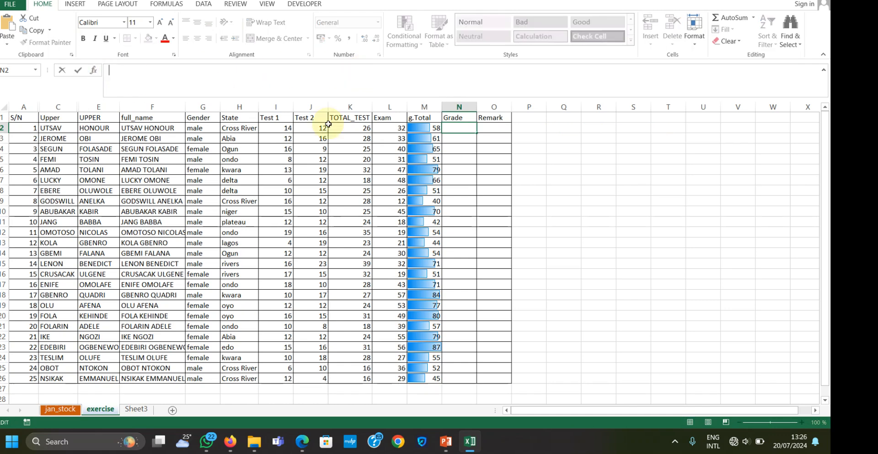
{"action": "left_click", "coordinate": [593, 240]}
{"action": "key", "text": "ctrl+v"}
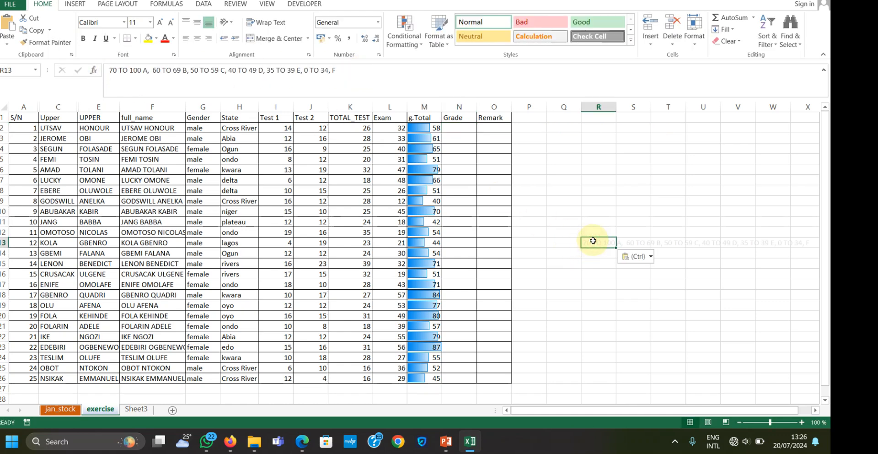
{"action": "left_click", "coordinate": [458, 129]}
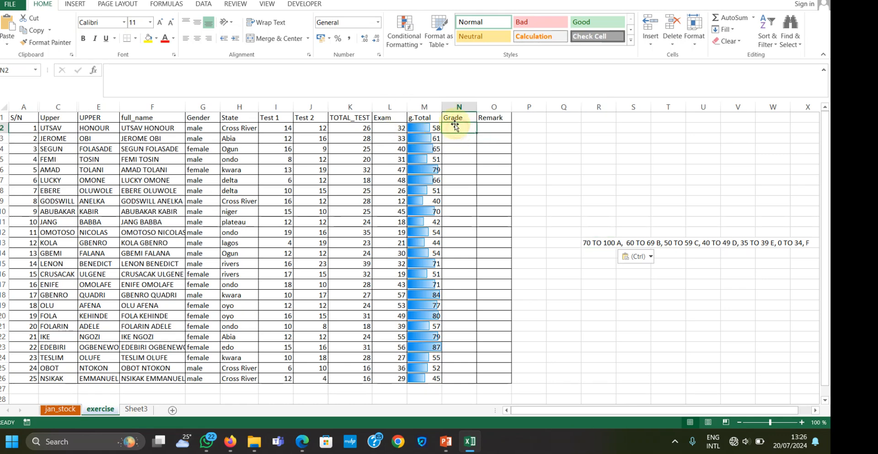
{"action": "left_click", "coordinate": [325, 73]}
{"action": "type", "text": "IF"}
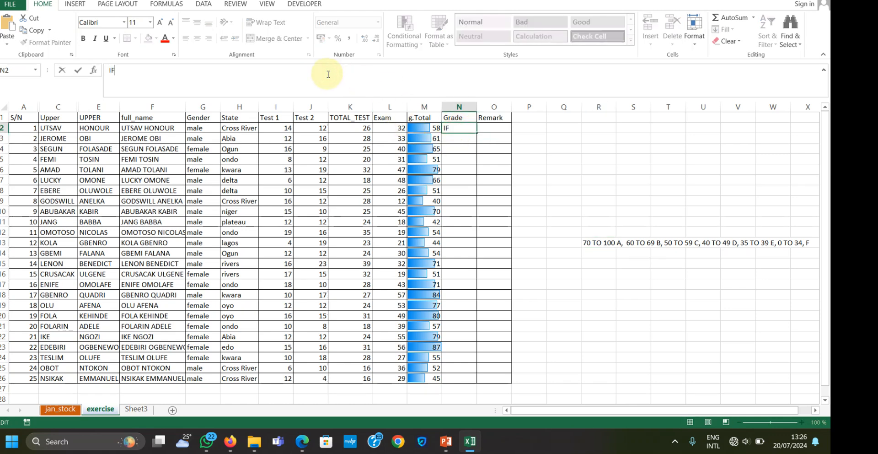
{"action": "type", "text": "("}
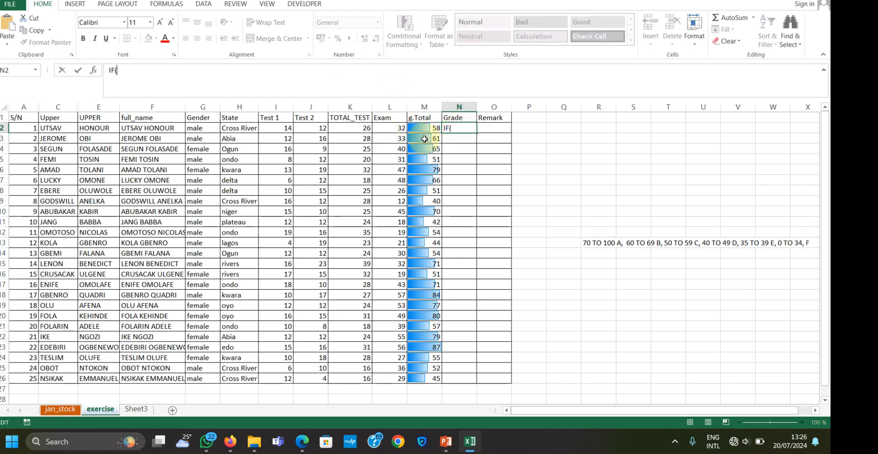
{"action": "left_click", "coordinate": [433, 127]}
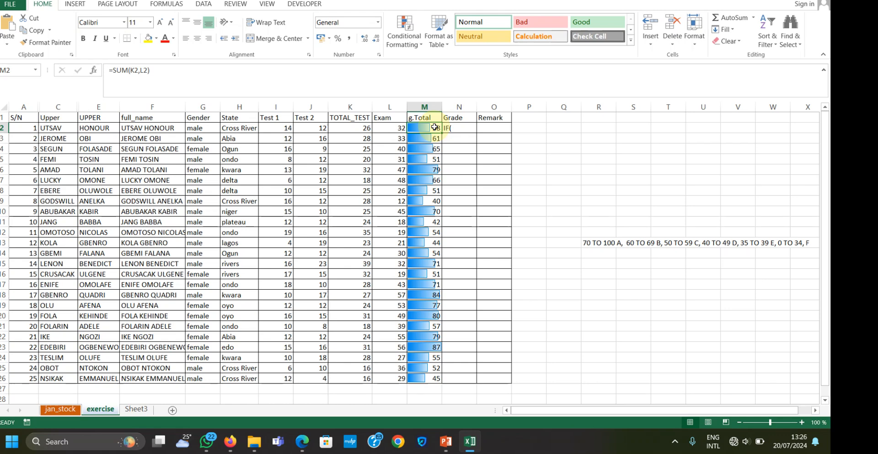
{"action": "left_click", "coordinate": [456, 128]}
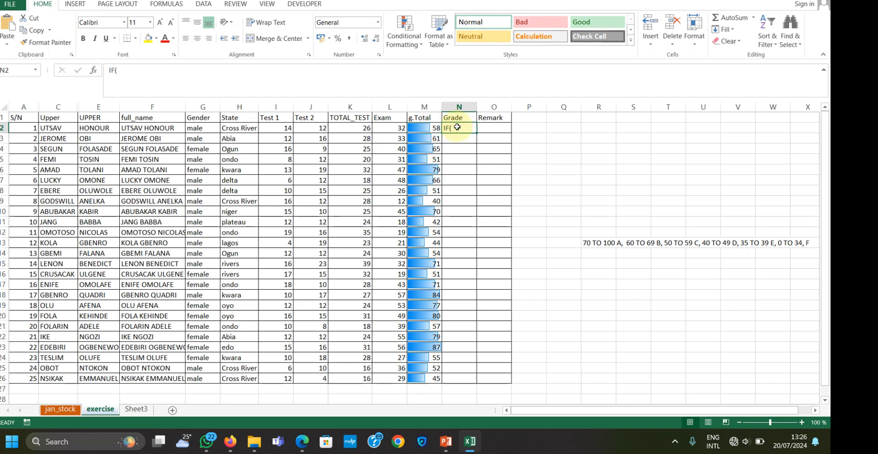
{"action": "key", "text": "BackSpace"}
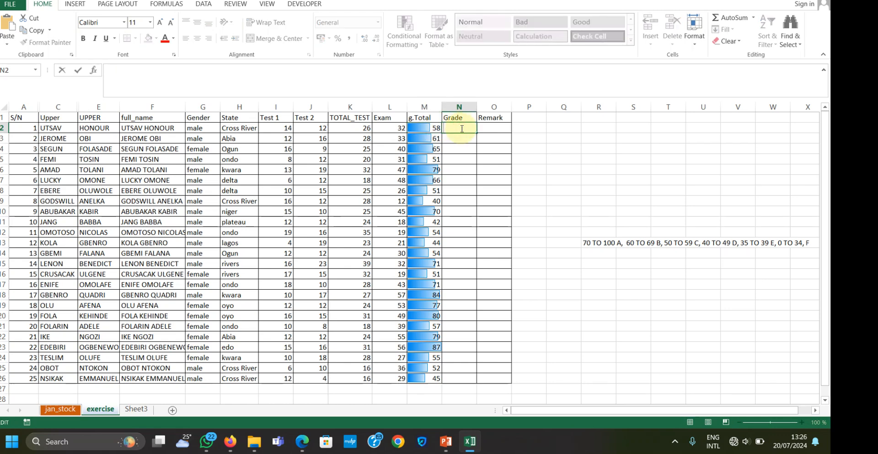
Begin an IF formula in N2 that tests whether the grand total in M2 is greater than or equal to 70
{"action": "type", "text": "="}
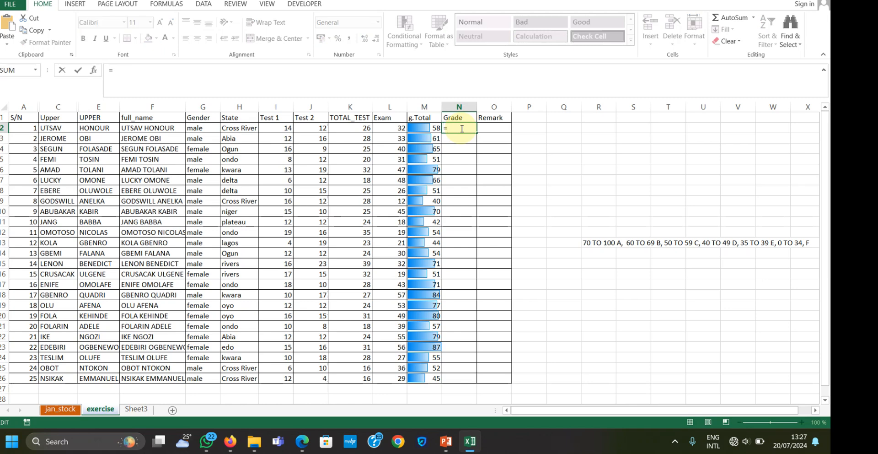
{"action": "type", "text": "IF("}
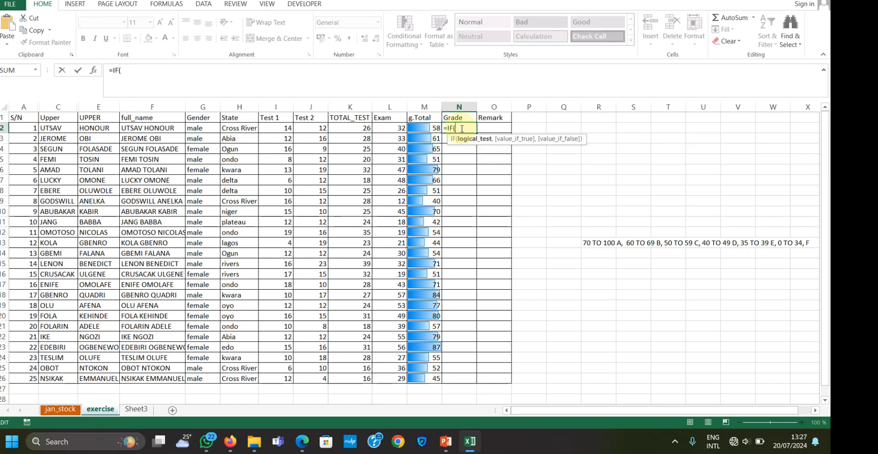
{"action": "left_click", "coordinate": [427, 126]}
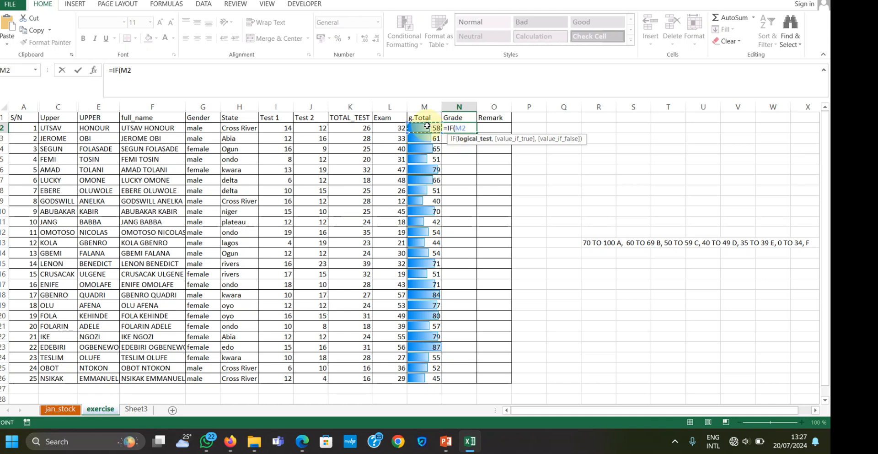
{"action": "type", "text": ">="}
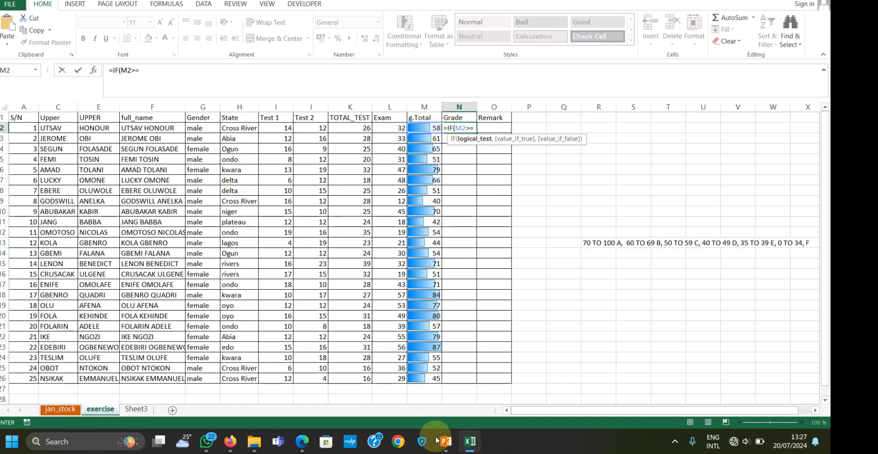
{"action": "mouse_move", "coordinate": [446, 440]}
{"action": "mouse_move", "coordinate": [472, 392]}
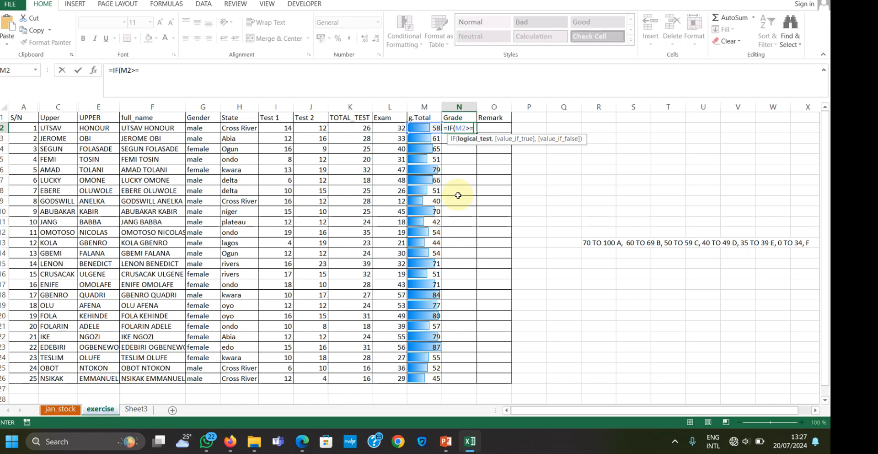
{"action": "type", "text": "70,"}
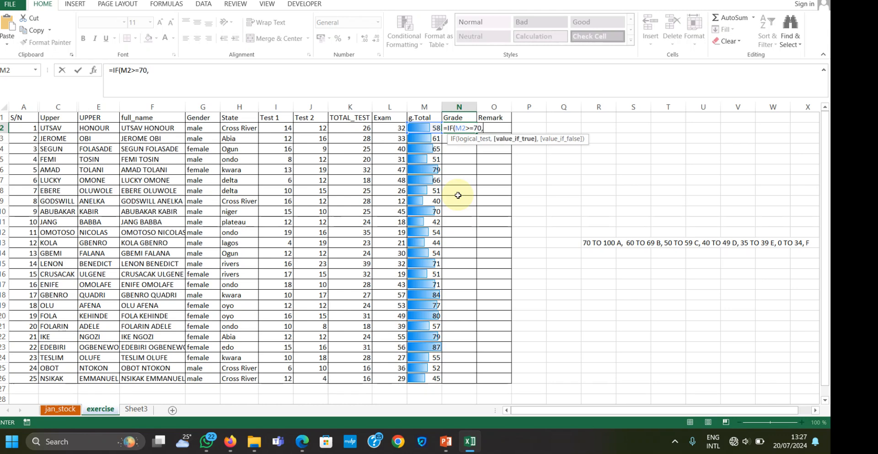
{"action": "type", "text": "\""}
Set the N2 formula's value-if-true to "A", enclosed in quotation marks
{"action": "key", "text": "Escape"}
{"action": "key", "text": "Left"}
{"action": "type", "text": "A"}
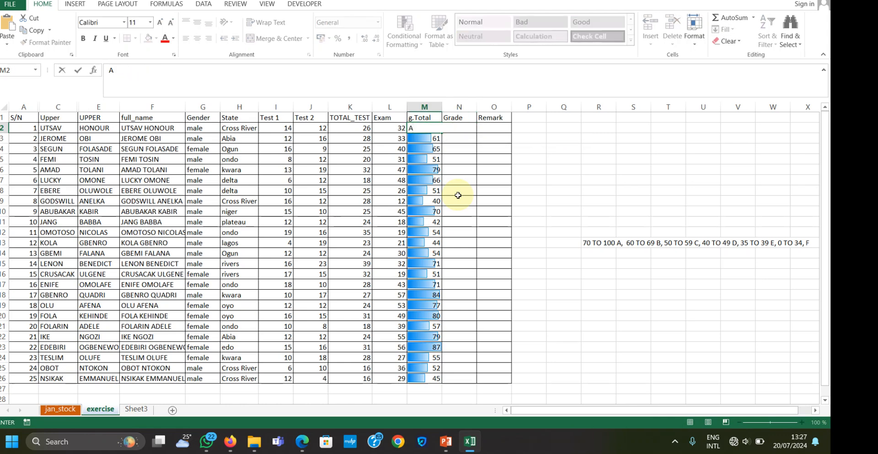
{"action": "left_click", "coordinate": [458, 194]}
{"action": "left_click", "coordinate": [457, 128]}
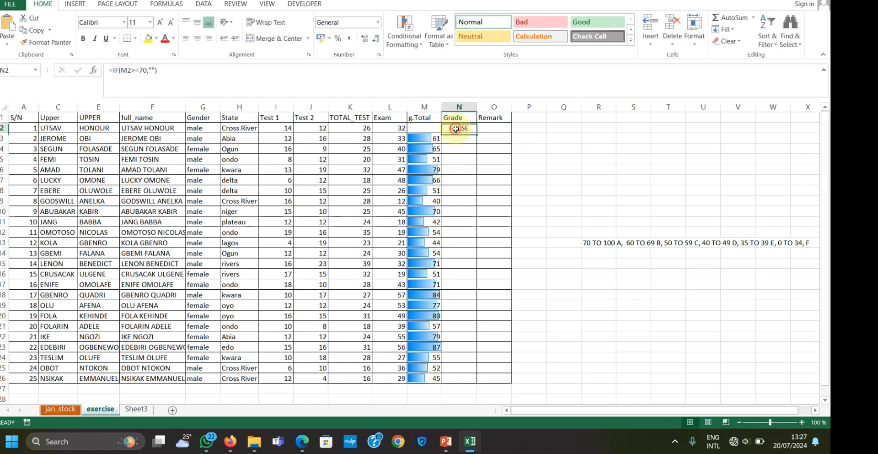
{"action": "left_click", "coordinate": [147, 69]}
{"action": "left_click", "coordinate": [152, 69]}
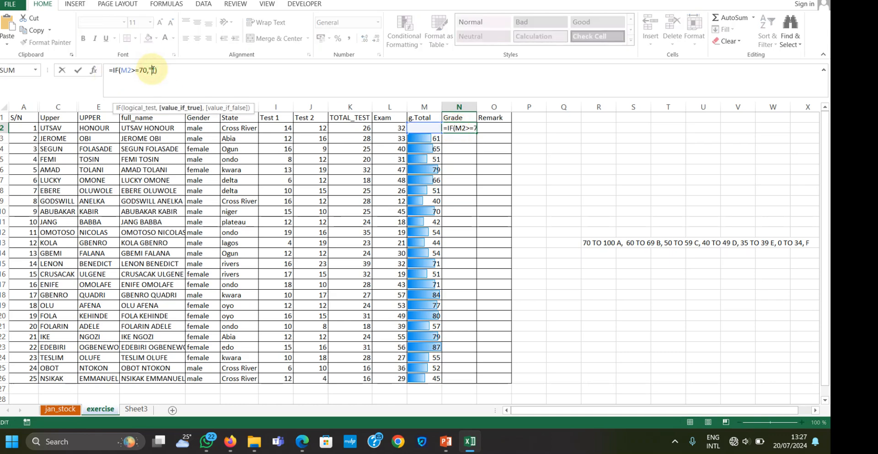
{"action": "type", "text": "A"}
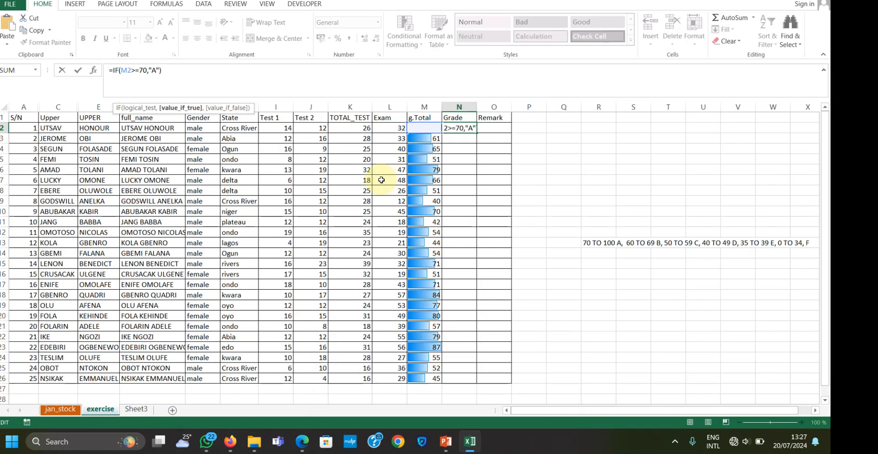
Nest a second IF in the N2 formula that returns "B" when M2>=60
{"action": "type", "text": ",IF"}
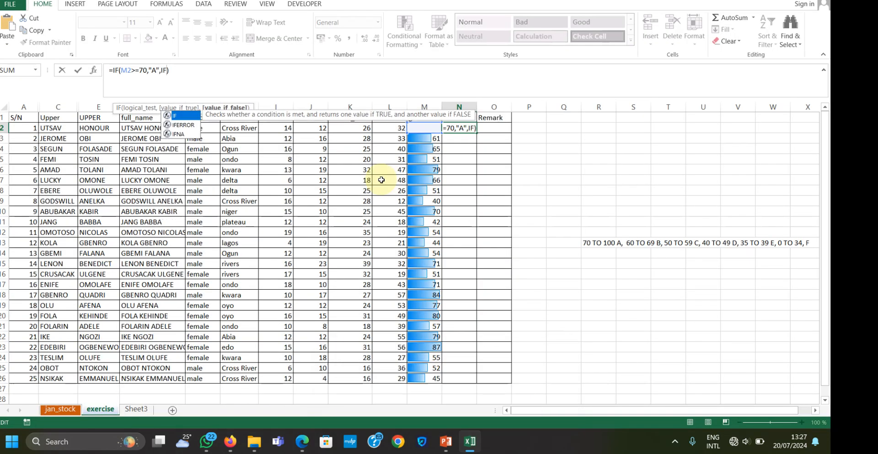
{"action": "type", "text": "("}
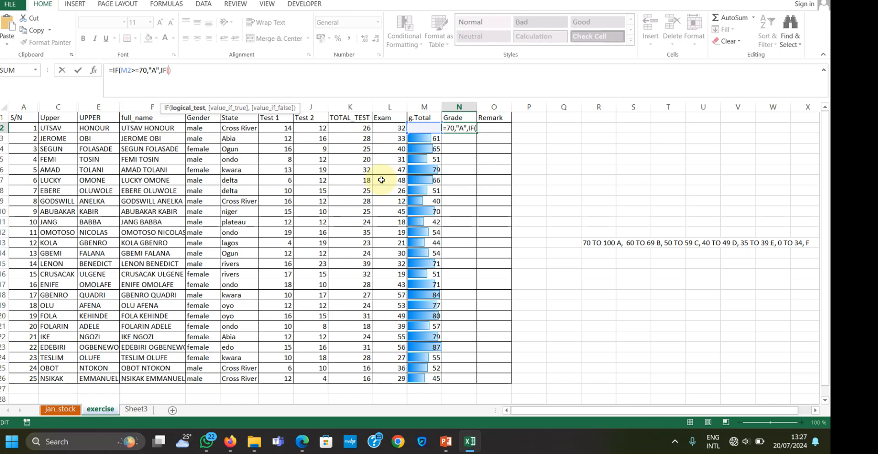
{"action": "type", "text": "M"}
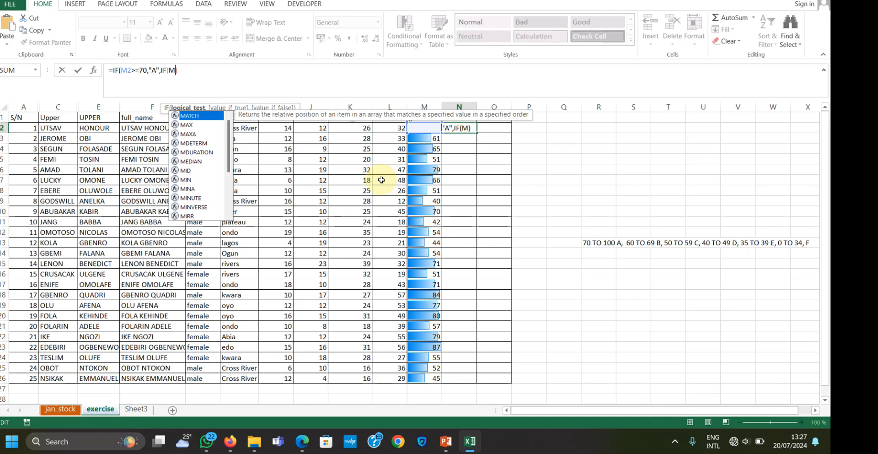
{"action": "type", "text": "2"}
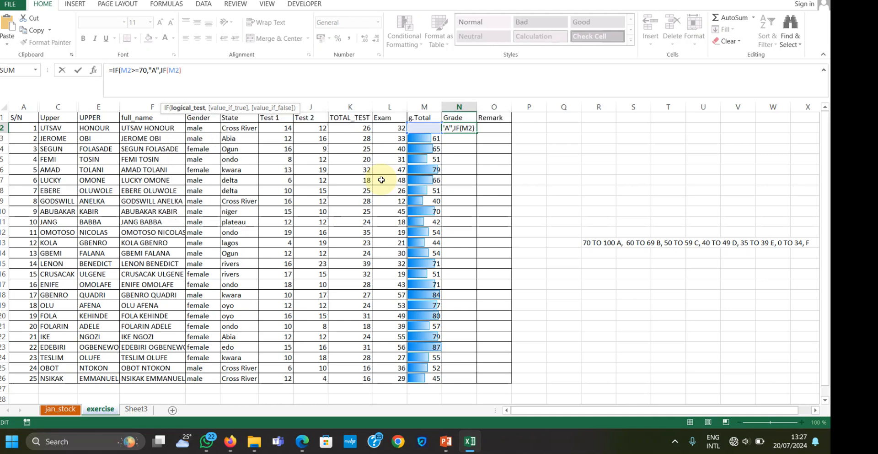
{"action": "type", "text": ">="}
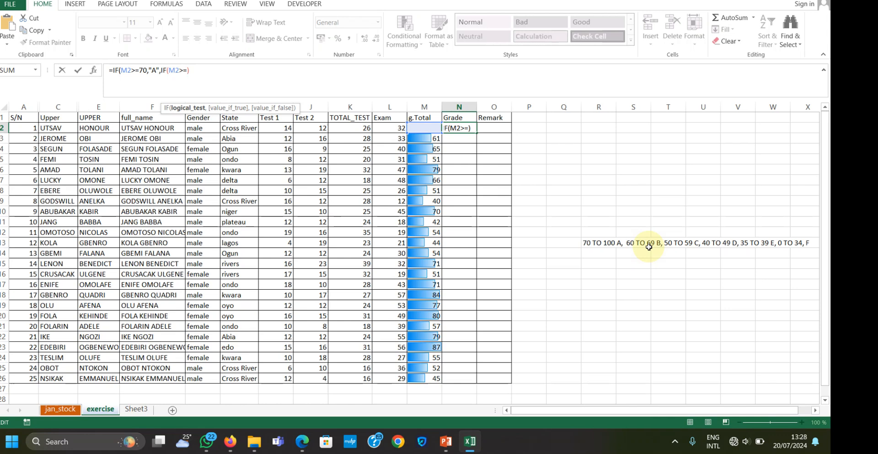
{"action": "type", "text": "60,"}
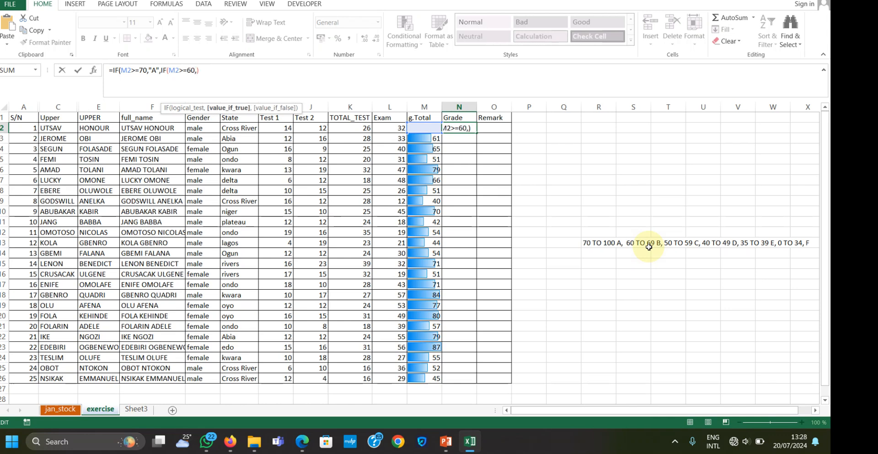
{"action": "type", "text": "\"\"B,"}
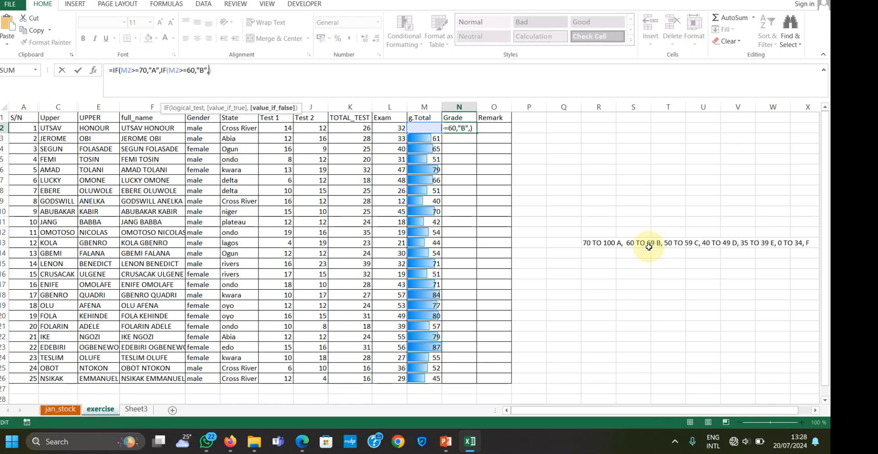
Nest a third IF in the N2 formula that returns "C" when M2>=59
{"action": "type", "text": "IF"}
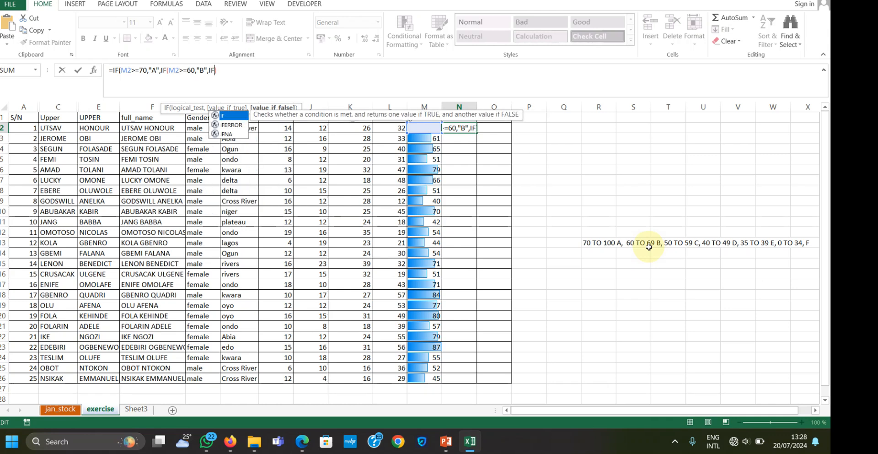
{"action": "type", "text": "()"}
{"action": "key", "text": "Left"}
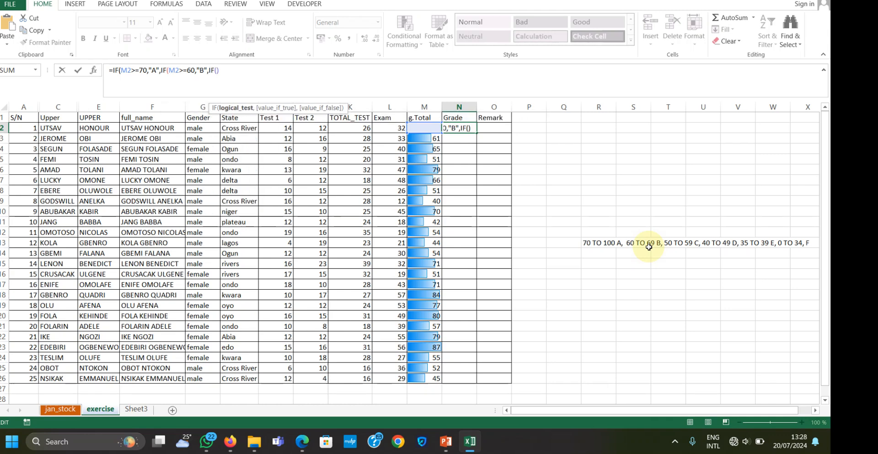
{"action": "type", "text": "M2>="}
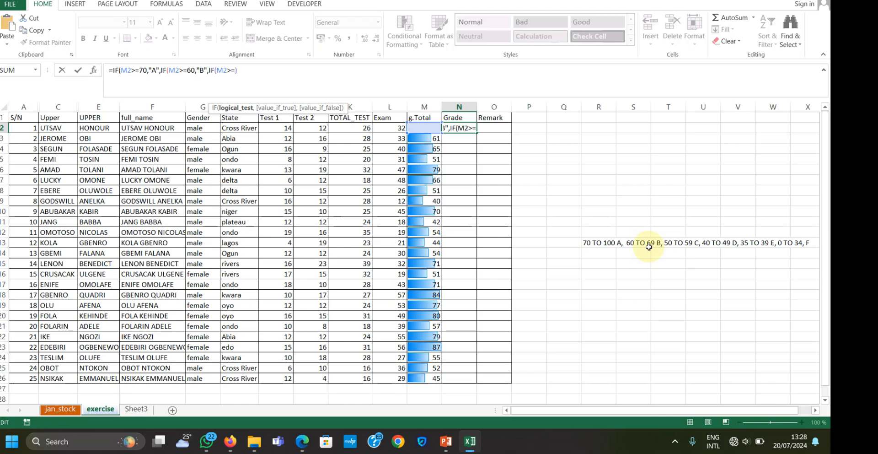
{"action": "type", "text": "59,"}
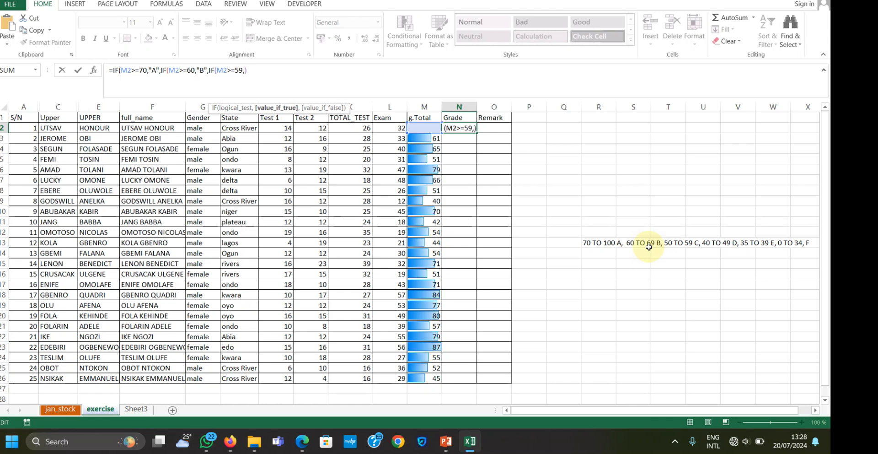
{"action": "type", "text": "\"\"C"}
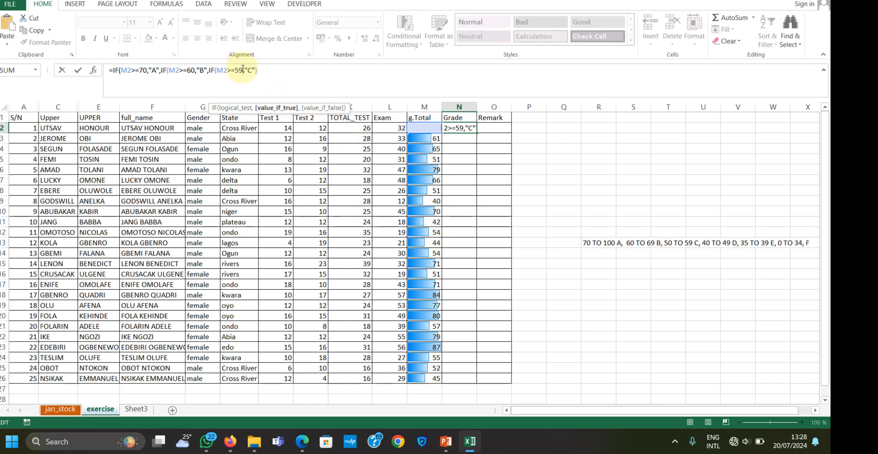
Change the threshold for grade C in the N2 formula to 50
{"action": "left_click", "coordinate": [243, 69]}
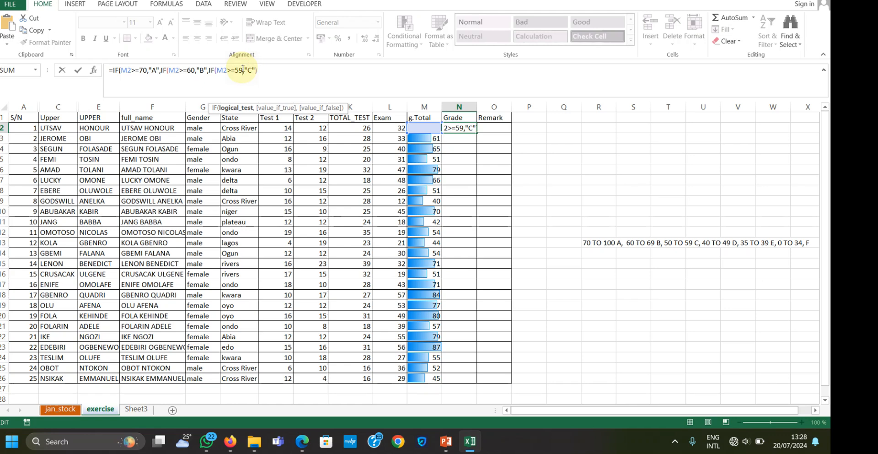
{"action": "key", "text": "BackSpace"}
{"action": "type", "text": "0"}
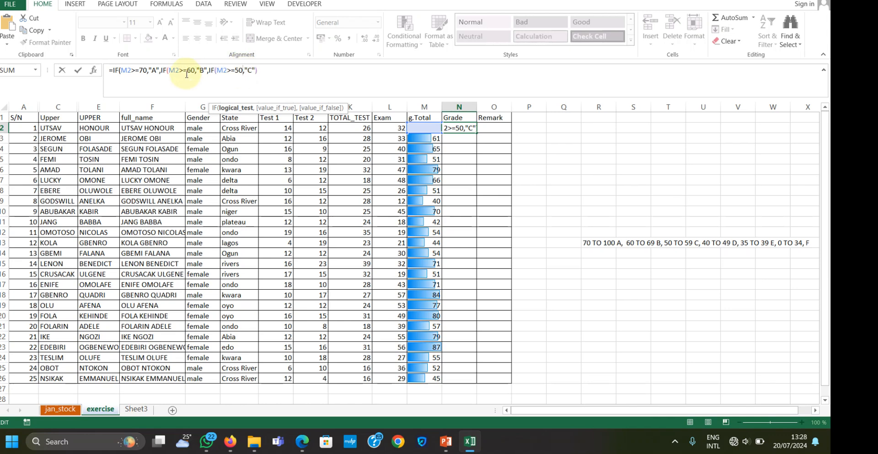
Nest a fourth IF after "C" in the N2 formula that returns "D" when M2>=40
{"action": "left_click", "coordinate": [255, 70]}
{"action": "type", "text": ","}
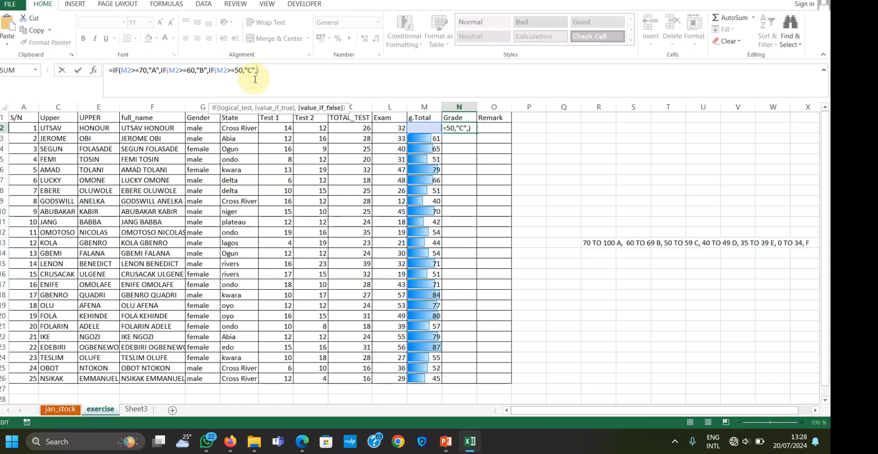
{"action": "type", "text": "IF(M2"}
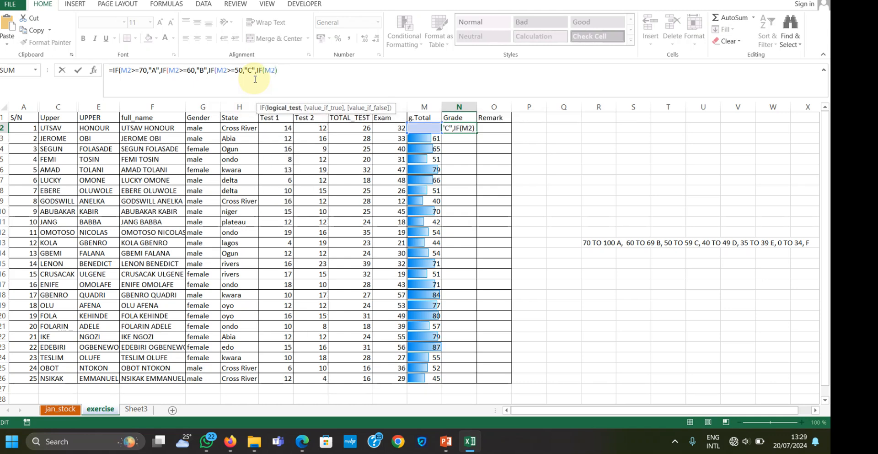
{"action": "type", "text": ">="}
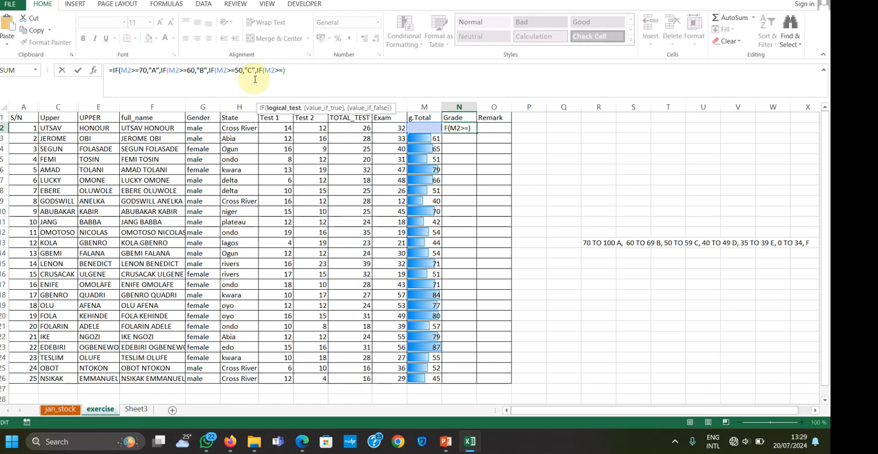
{"action": "type", "text": "40,\"\""}
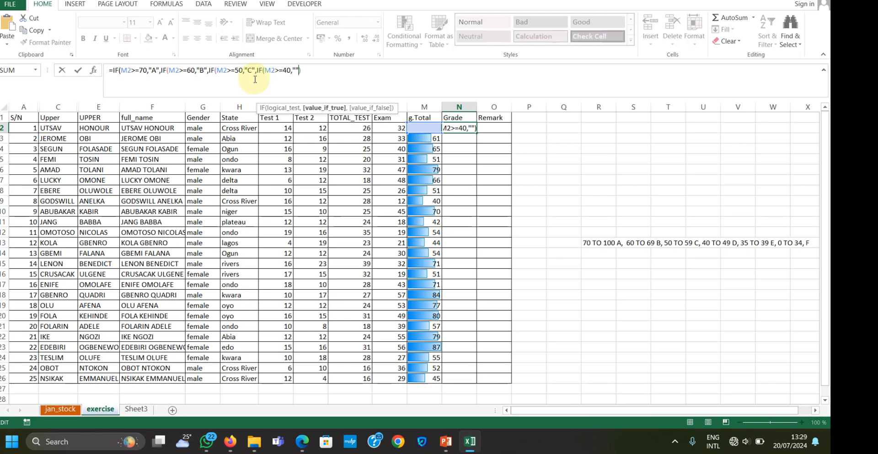
{"action": "type", "text": "D"}
{"action": "key", "text": "Right"}
Nest a fifth IF after "D" in the N2 formula that returns "E" when M2>=39
{"action": "type", "text": ",IF"}
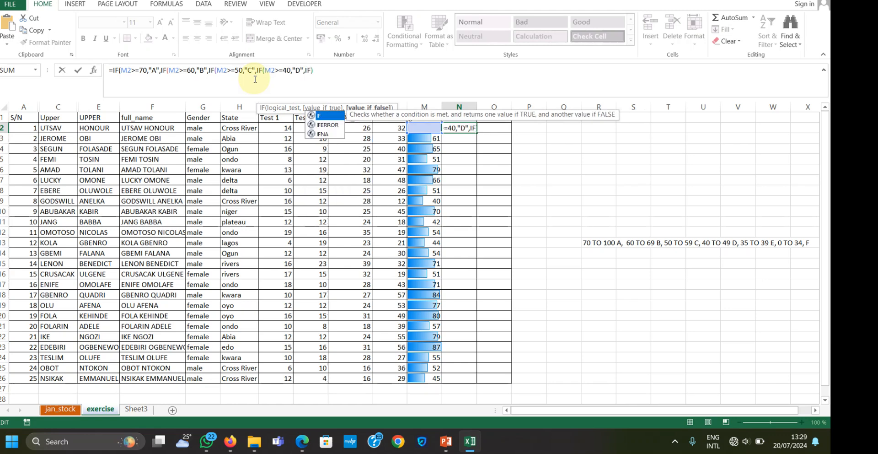
{"action": "type", "text": "("}
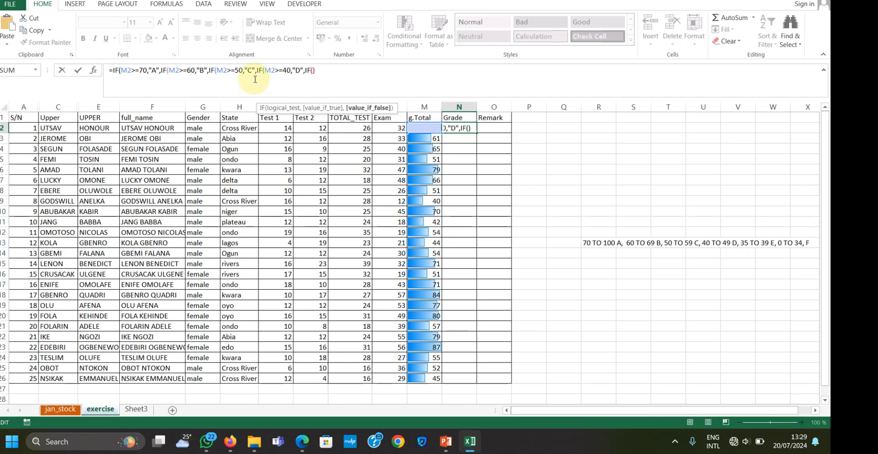
{"action": "type", "text": "M2>"}
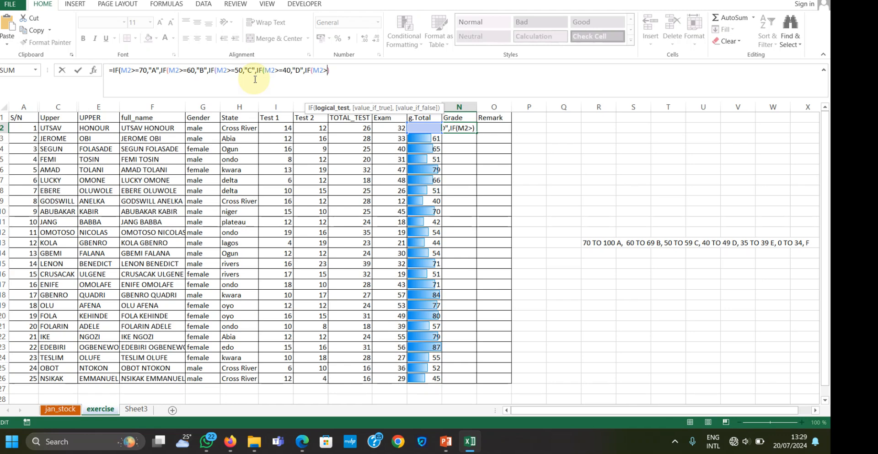
{"action": "type", "text": "="}
{"action": "type", "text": "39,"}
{"action": "type", "text": "\"\""}
{"action": "type", "text": ","}
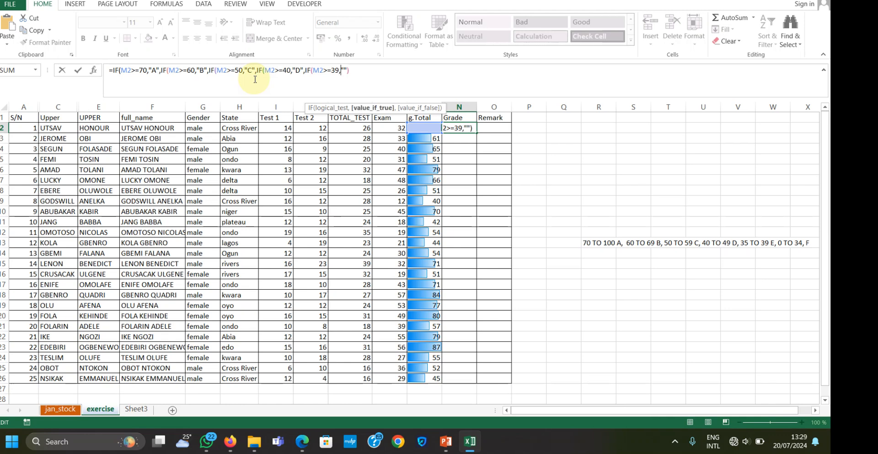
{"action": "type", "text": "E"}
{"action": "type", "text": ","}
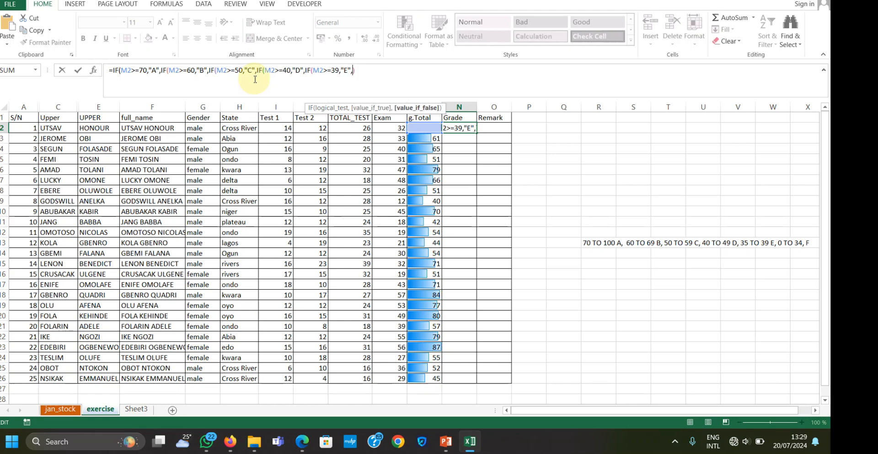
{"action": "type", "text": "IF"}
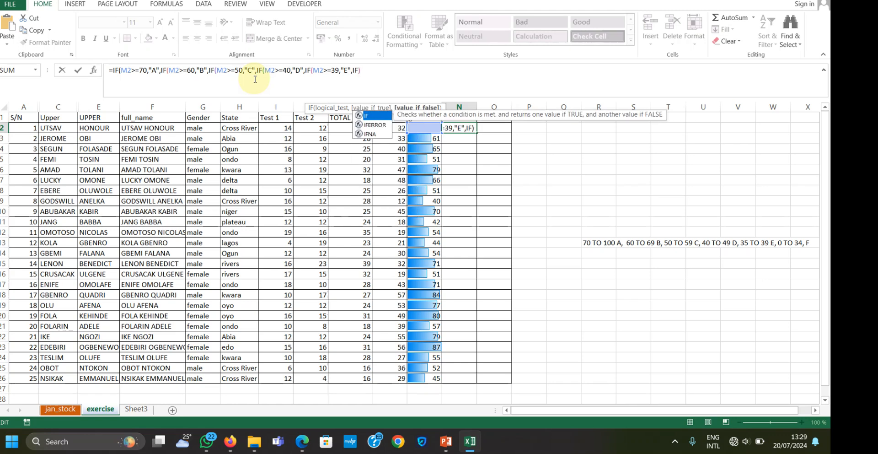
{"action": "type", "text": "(M"}
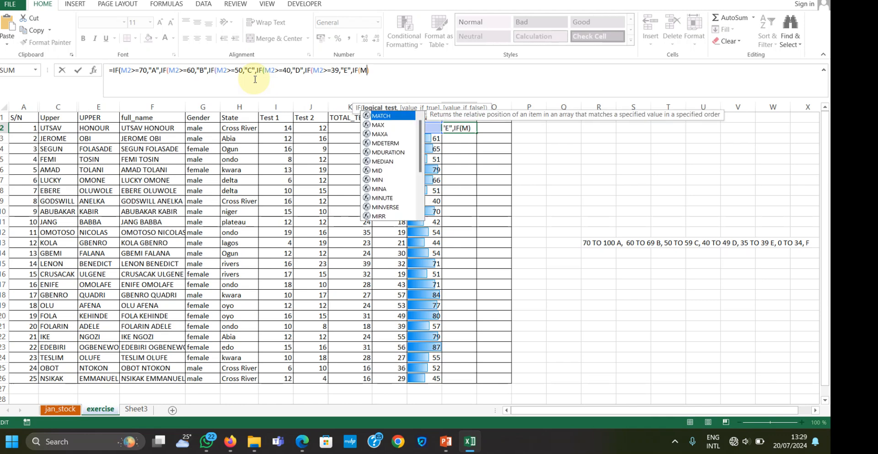
{"action": "type", "text": "2"}
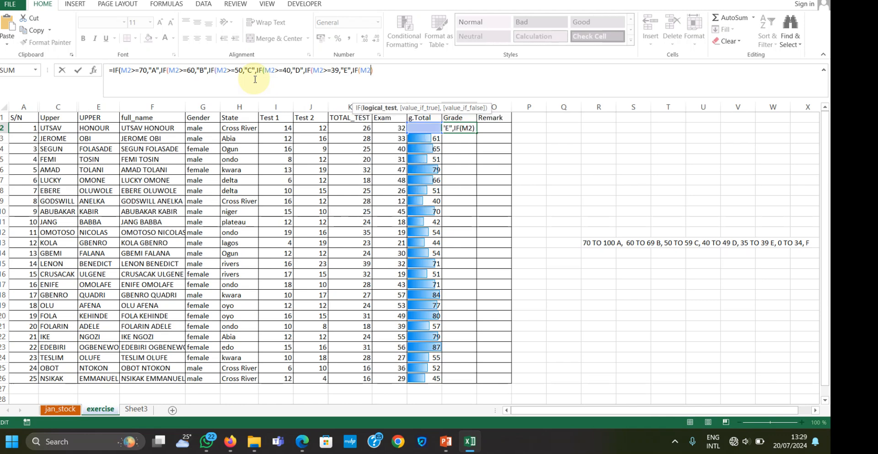
{"action": "type", "text": "<="}
Nest a sixth IF after "E" in the N2 formula that returns "F" when M2<=34
{"action": "type", "text": "34)"}
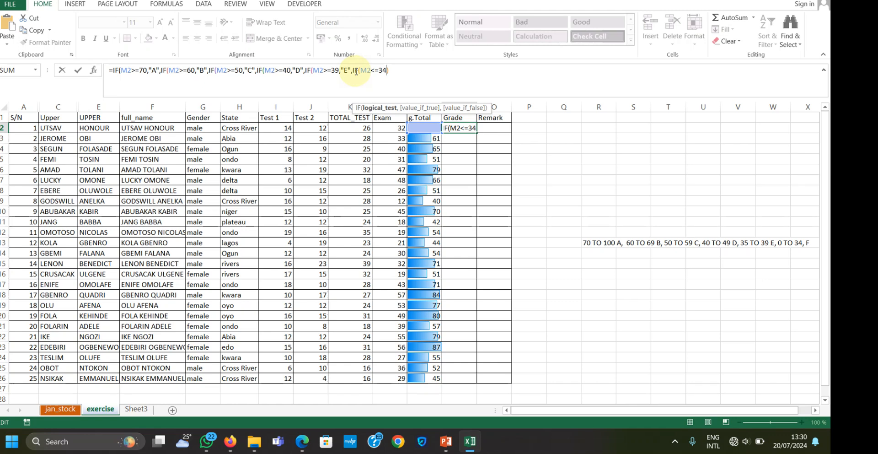
{"action": "type", "text": ",\"A\",I"}
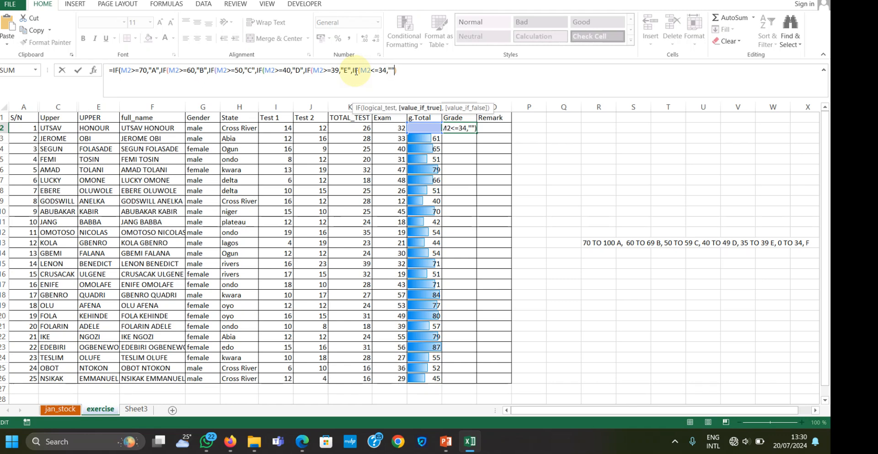
{"action": "type", "text": "F"}
{"action": "key", "text": "Right"}
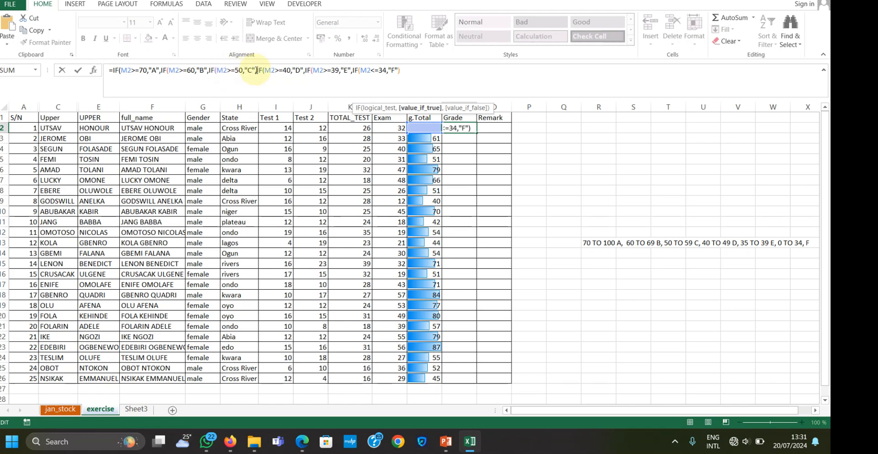
Close all the nested IF parentheses in the N2 grade formula and enter it
{"action": "left_click", "coordinate": [407, 70]}
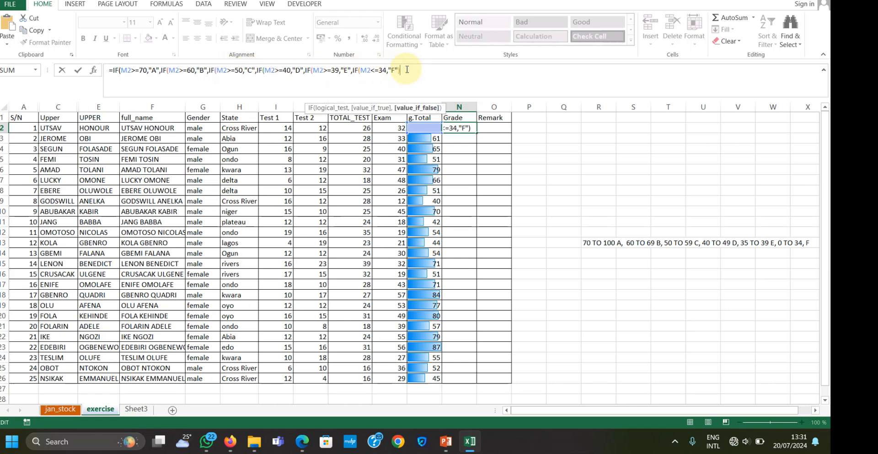
{"action": "type", "text": ")))))"}
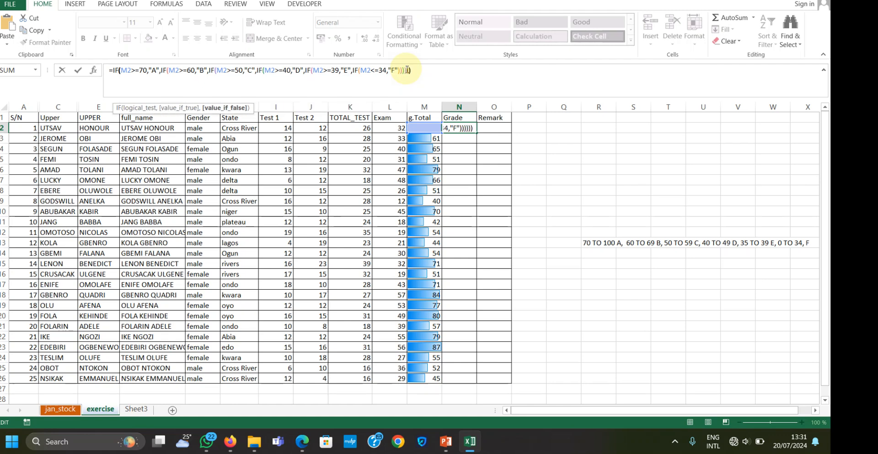
{"action": "type", "text": ")"}
{"action": "key", "text": "Return"}
{"action": "left_click", "coordinate": [463, 128]}
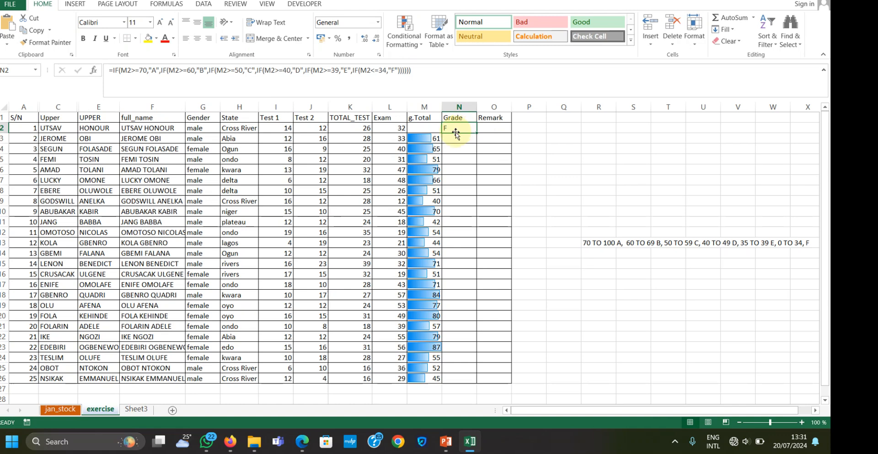
Restore the missing grand total in M2 by filling the formula up from M3
{"action": "left_click", "coordinate": [430, 129]}
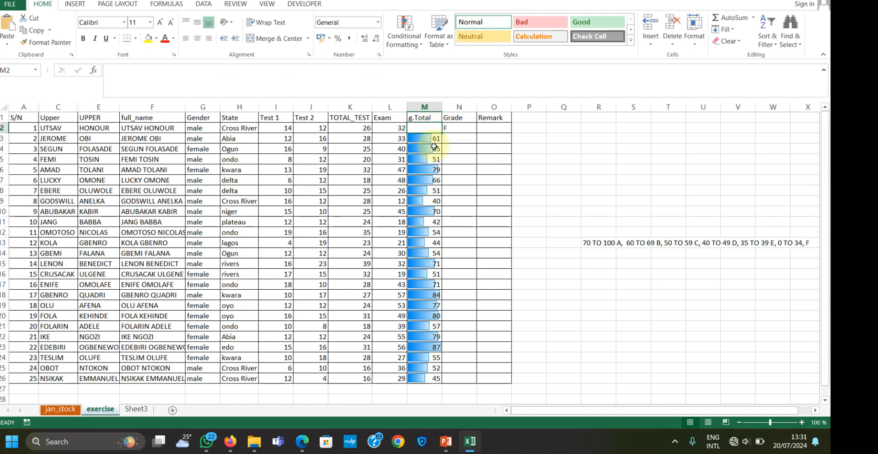
{"action": "left_click", "coordinate": [434, 139]}
{"action": "left_click_drag", "start_coordinate": [443, 144], "coordinate": [460, 130]}
Fill the grade formula from N2 down the Grade column to N26
{"action": "left_click", "coordinate": [465, 132]}
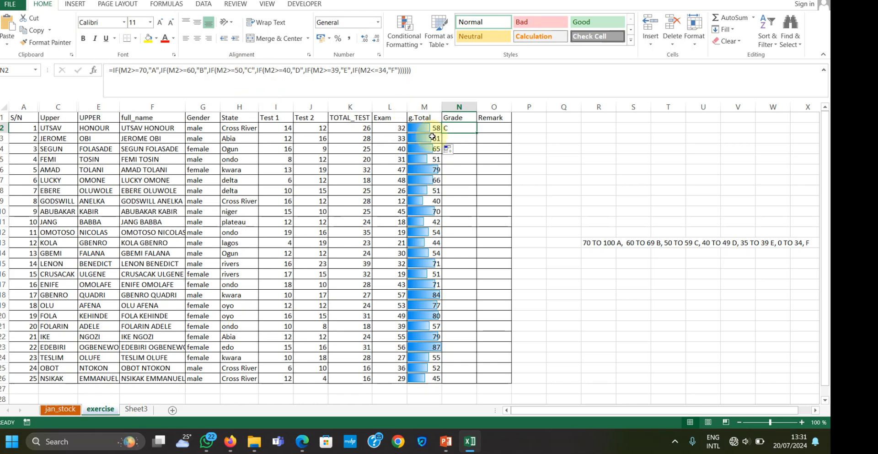
{"action": "double_click", "coordinate": [478, 133]}
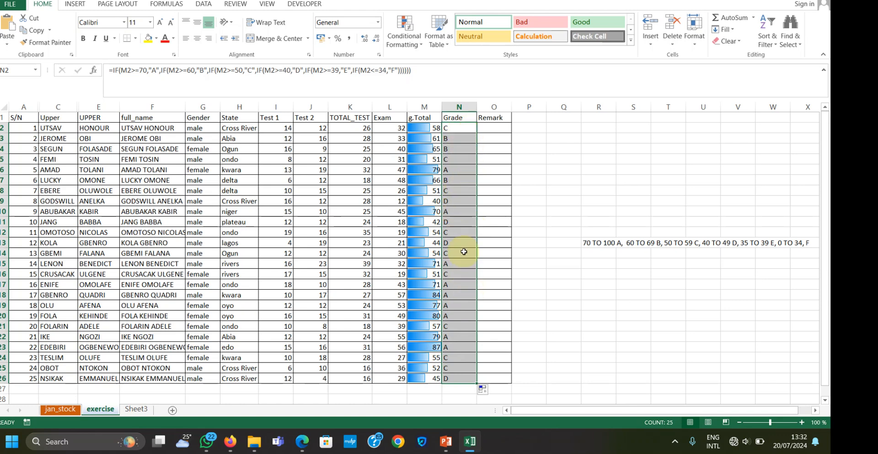
{"action": "left_click", "coordinate": [503, 211]}
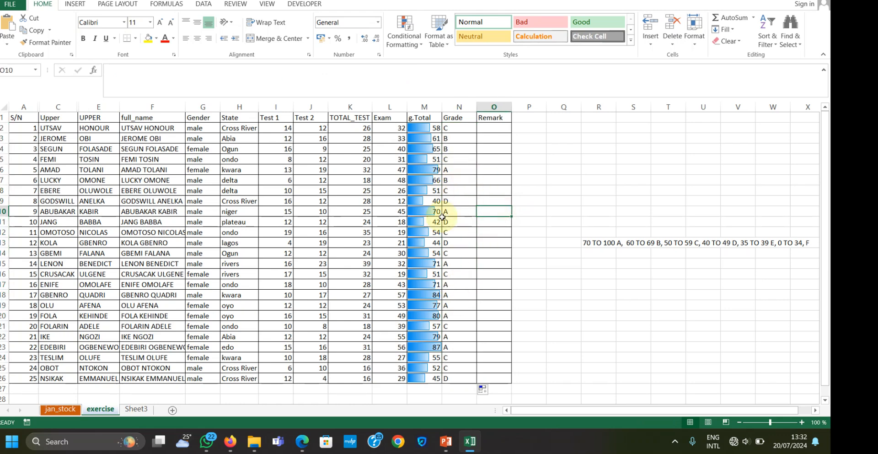
Set the exam score in L11 to 8 and check the grade in N11
{"action": "left_click", "coordinate": [362, 222]}
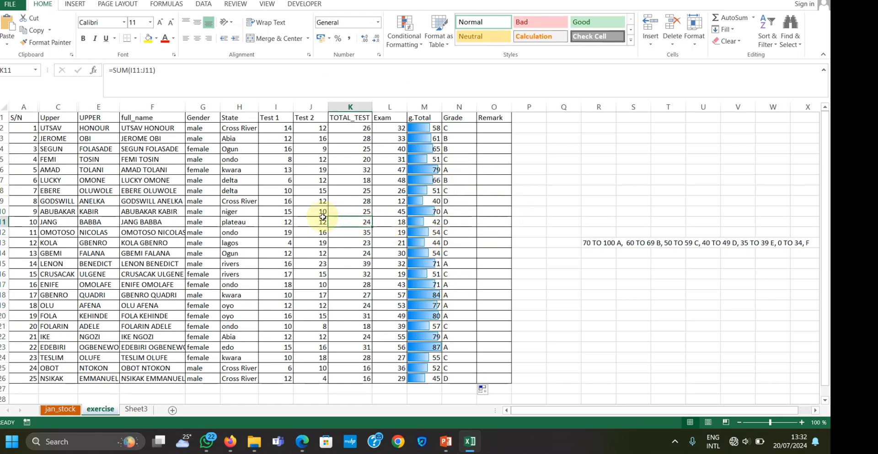
{"action": "double_click", "coordinate": [359, 221]}
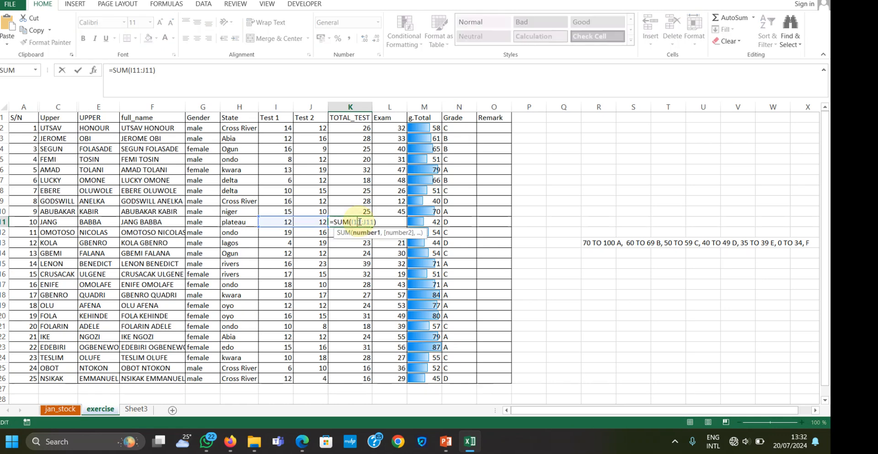
{"action": "left_click", "coordinate": [315, 224]}
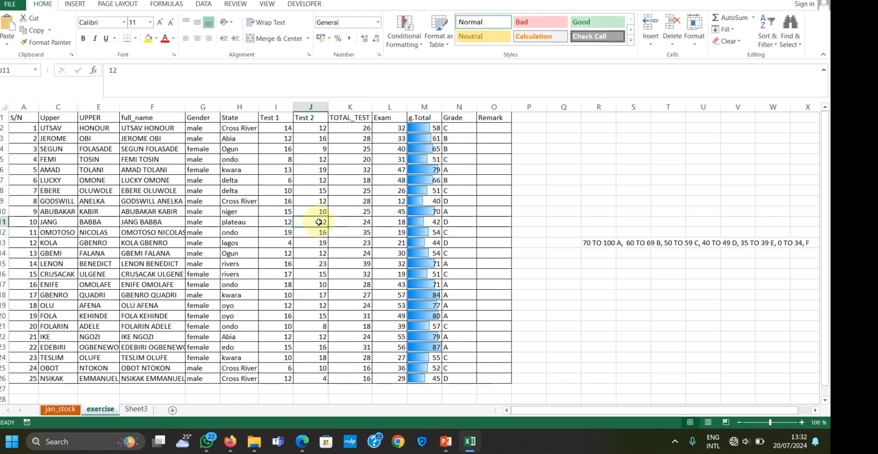
{"action": "left_click", "coordinate": [394, 221]}
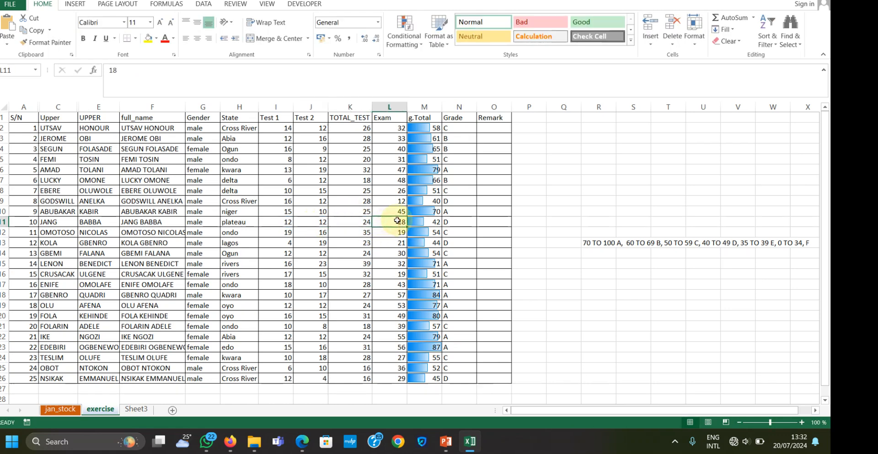
{"action": "double_click", "coordinate": [398, 221]}
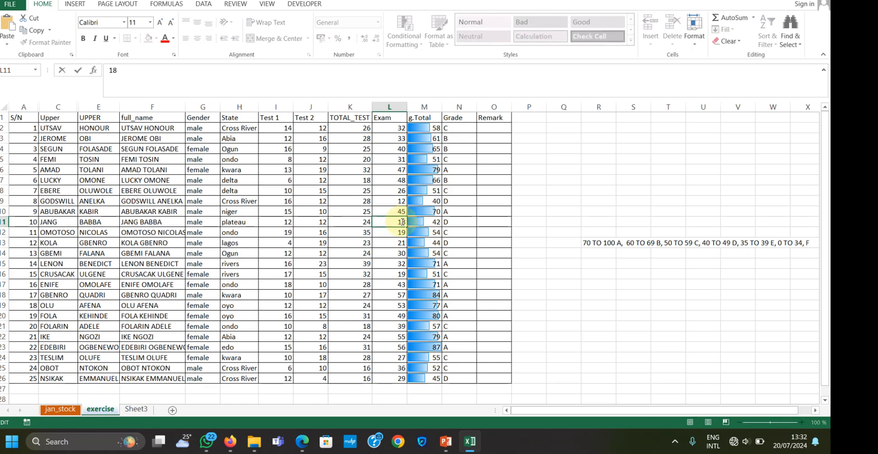
{"action": "key", "text": "BackSpace"}
{"action": "key", "text": "Return"}
{"action": "left_click", "coordinate": [461, 221]}
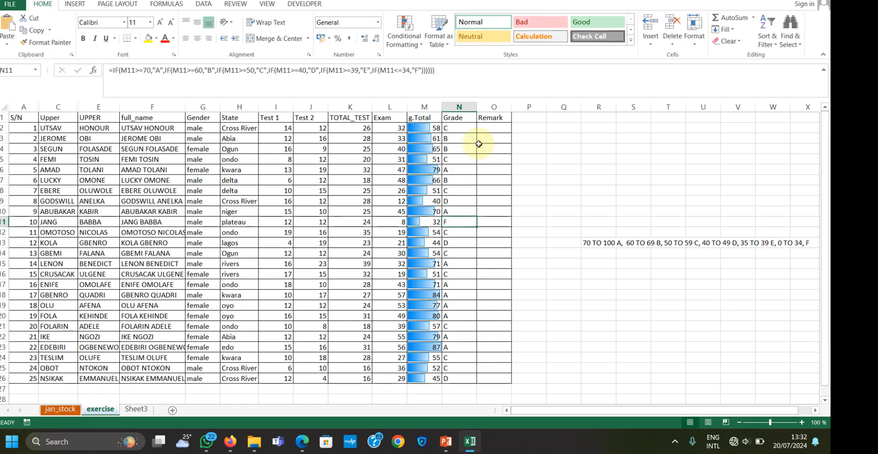
{"action": "left_click", "coordinate": [497, 126]}
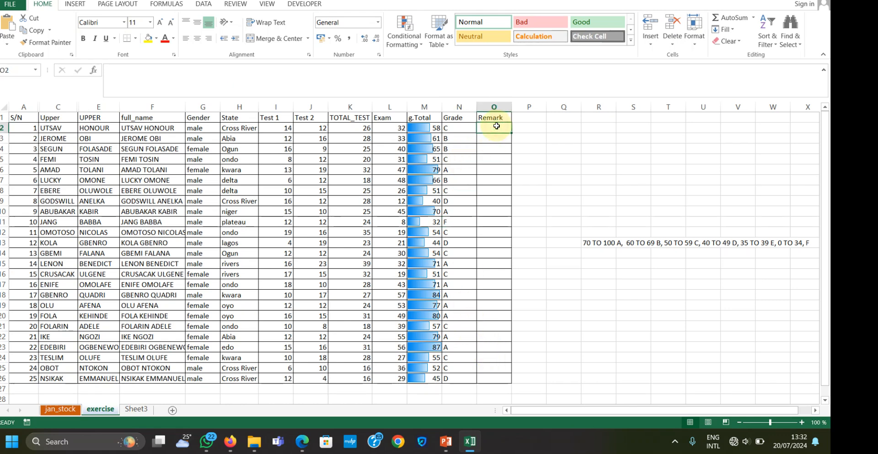
{"action": "left_click", "coordinate": [456, 127]}
{"action": "left_click_drag", "start_coordinate": [439, 70], "coordinate": [99, 67]}
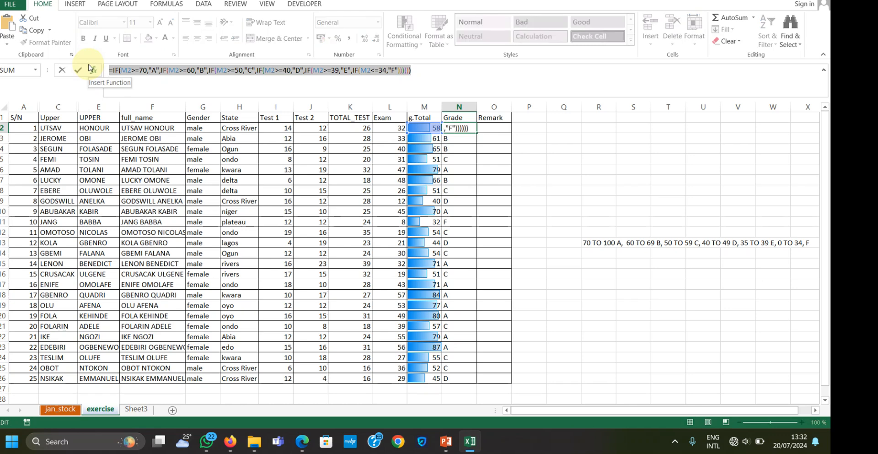
{"action": "type", "text": "="}
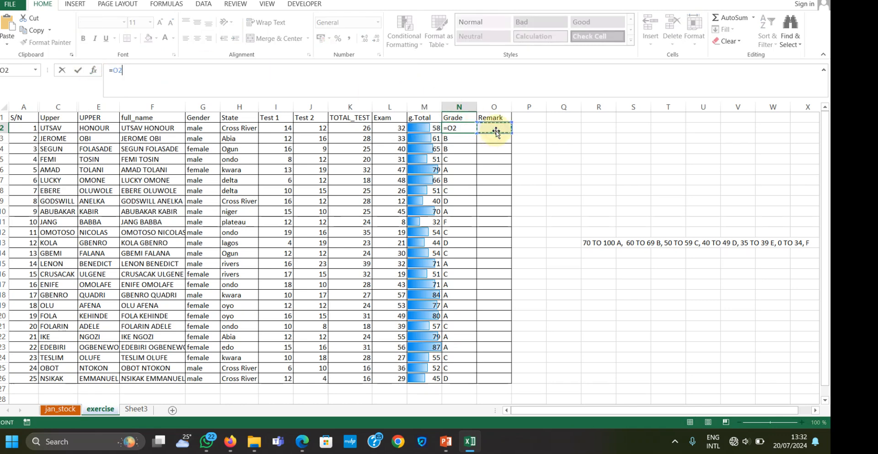
{"action": "left_click", "coordinate": [500, 128]}
{"action": "key", "text": "ctrl+z"}
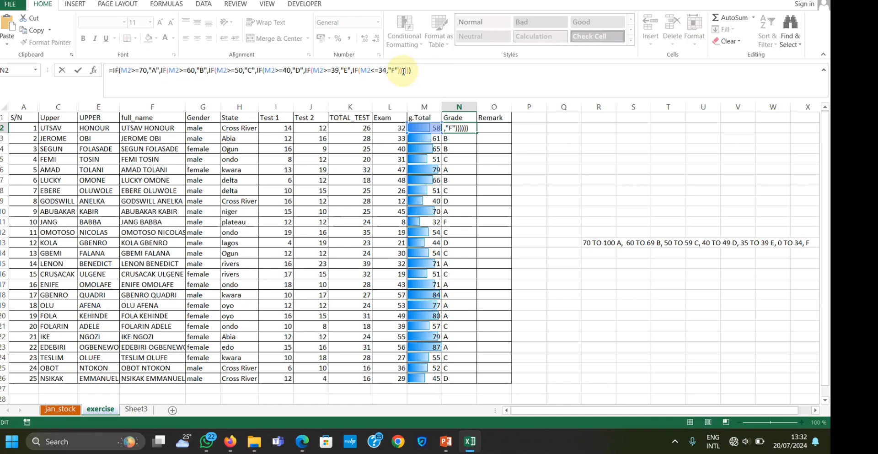
Copy the full grade formula text from N2 into the first Remark cell, O2
{"action": "left_click_drag", "start_coordinate": [410, 71], "coordinate": [78, 73]}
{"action": "key", "text": "ctrl+c"}
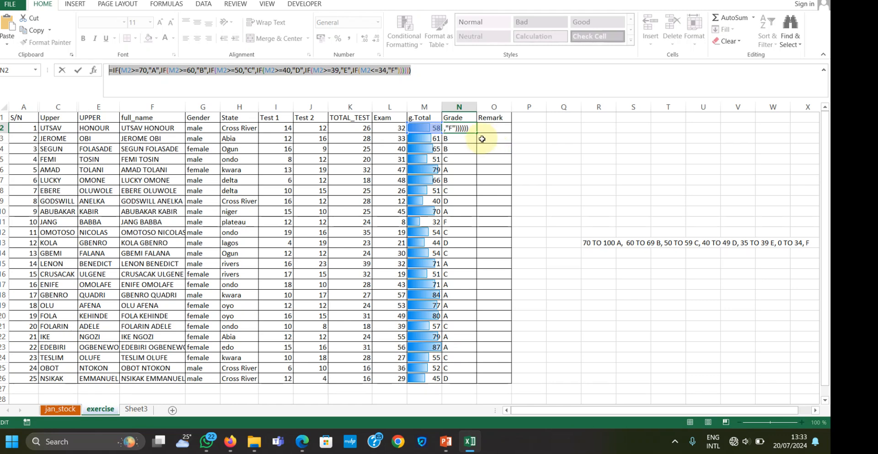
{"action": "left_click", "coordinate": [472, 128]}
{"action": "left_click", "coordinate": [485, 131]}
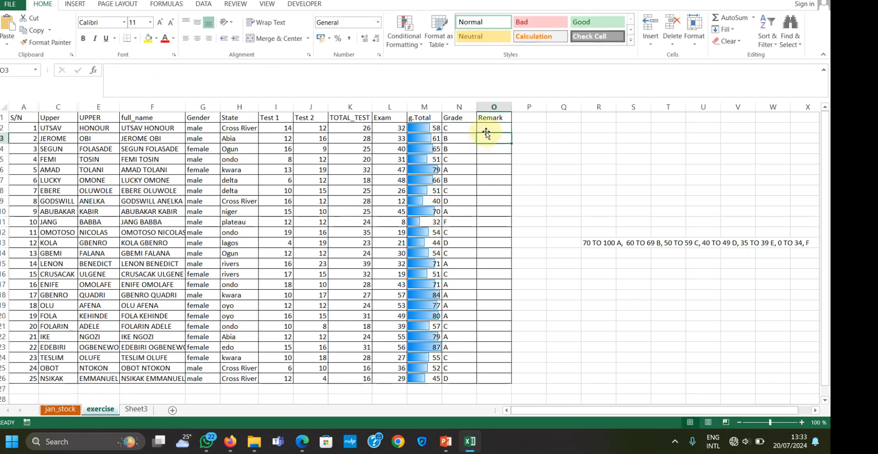
{"action": "key", "text": "ctrl+v"}
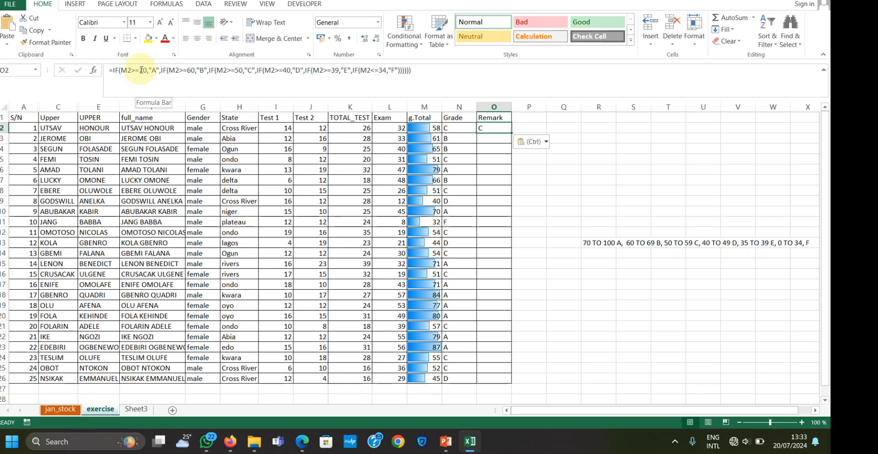
Replace "A" with "EXCELLENT" and "B" with "GOOD" in the O2 remark formula
{"action": "left_click", "coordinate": [154, 70]}
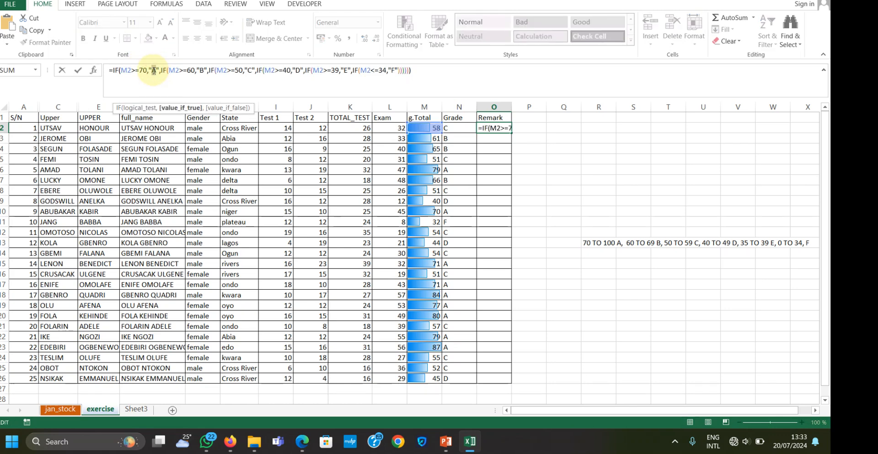
{"action": "type", "text": "EXCE"}
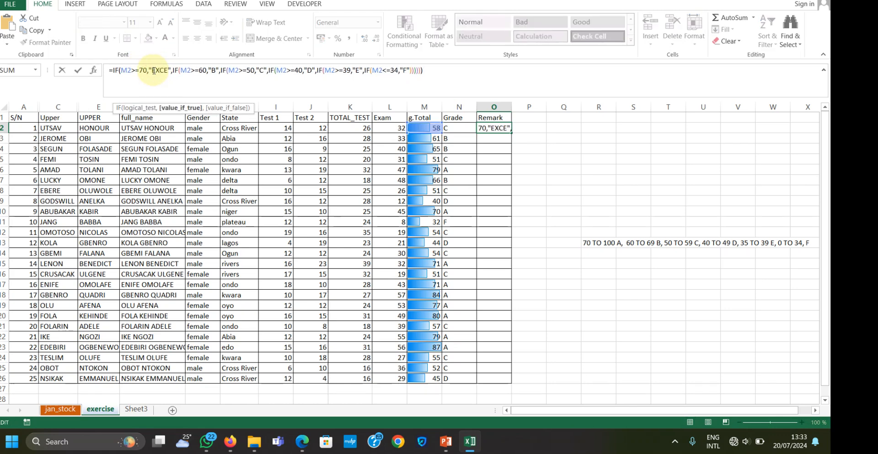
{"action": "type", "text": "LLEN"}
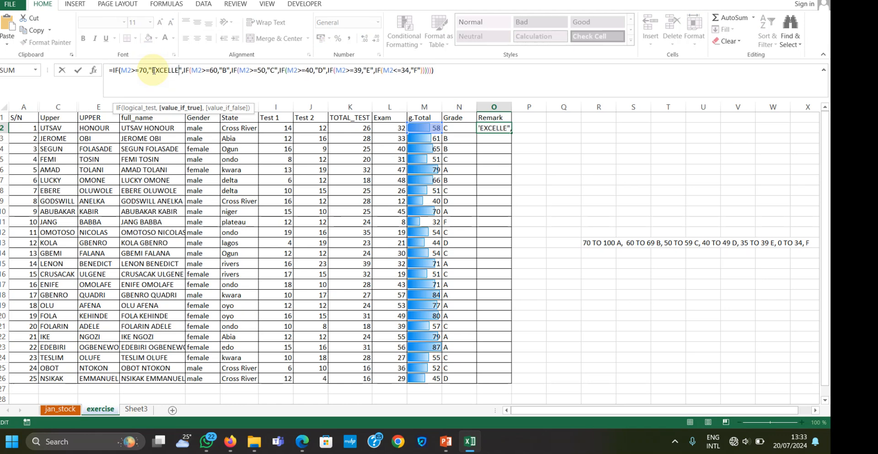
{"action": "type", "text": "T"}
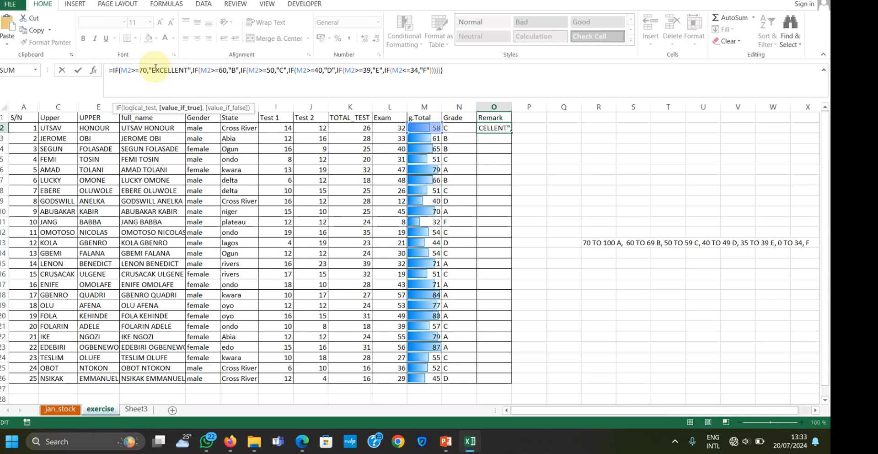
{"action": "left_click", "coordinate": [231, 70]}
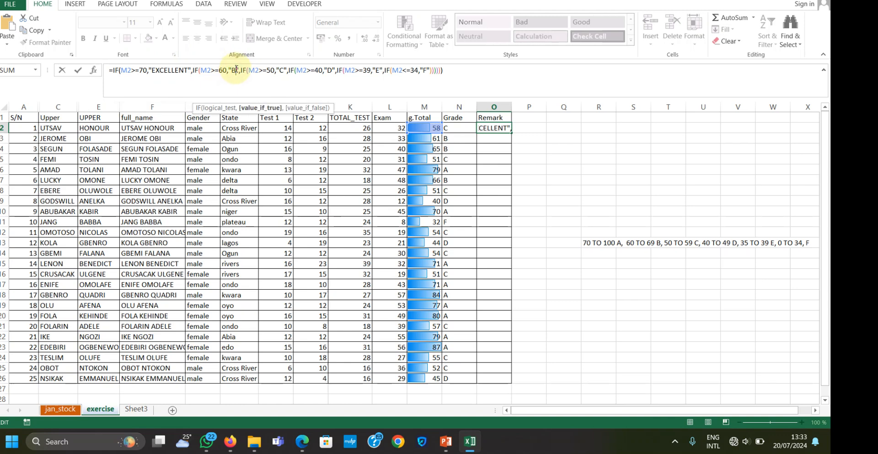
{"action": "key", "text": "Delete"}
{"action": "type", "text": "GOOD"}
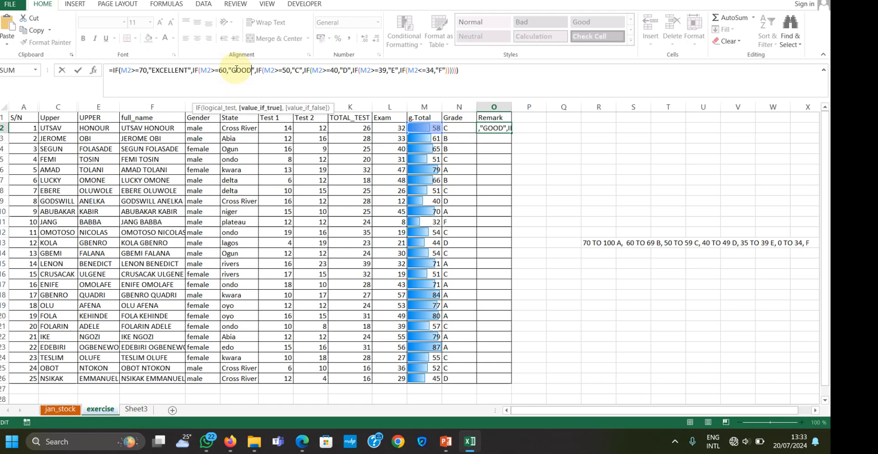
Replace "C" with "PASS" in the remark formula in O2
{"action": "left_click", "coordinate": [300, 69]}
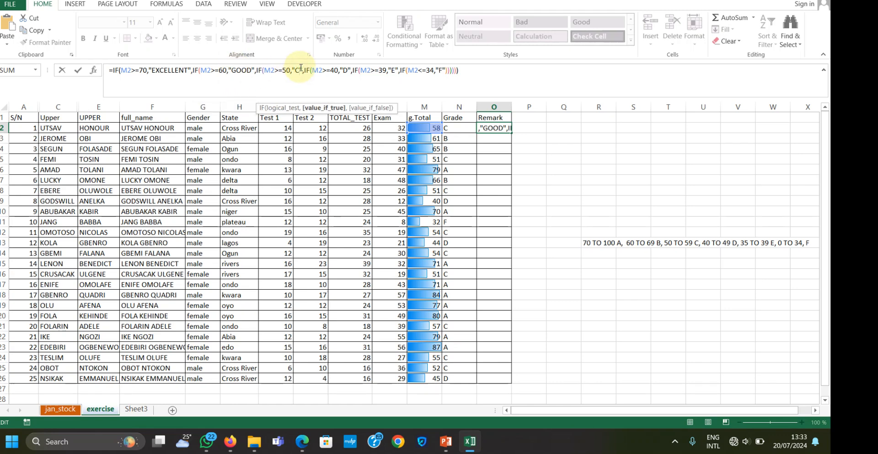
{"action": "key", "text": "Delete"}
{"action": "type", "text": "PS"}
{"action": "key", "text": "Num_Lock"}
{"action": "key", "text": "BackSpace"}
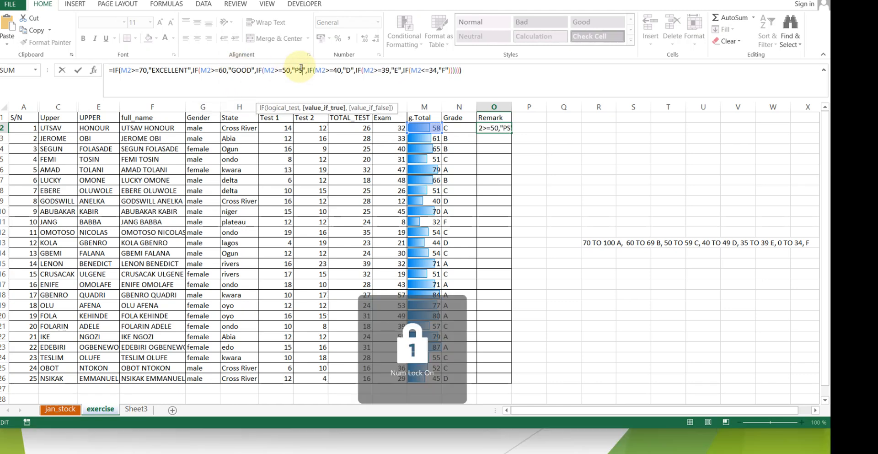
{"action": "type", "text": "ASS"}
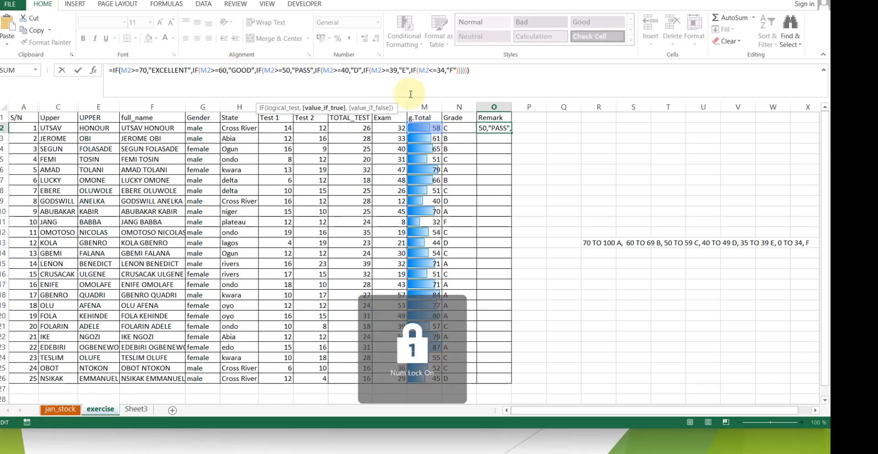
{"action": "left_click", "coordinate": [358, 70]}
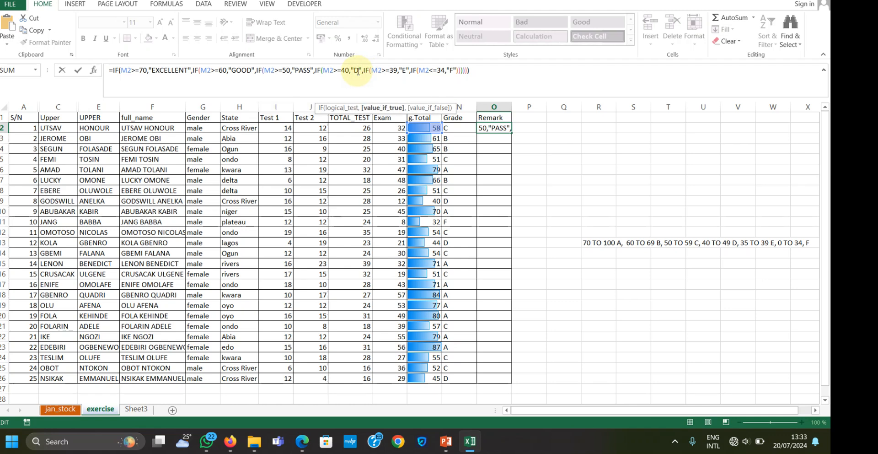
{"action": "key", "text": "BackSpace"}
{"action": "type", "text": "FAIR"}
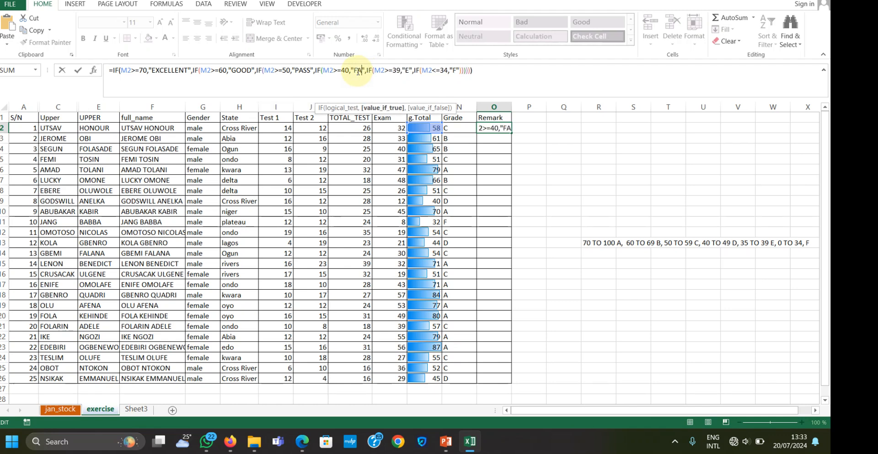
{"action": "left_click", "coordinate": [416, 70]}
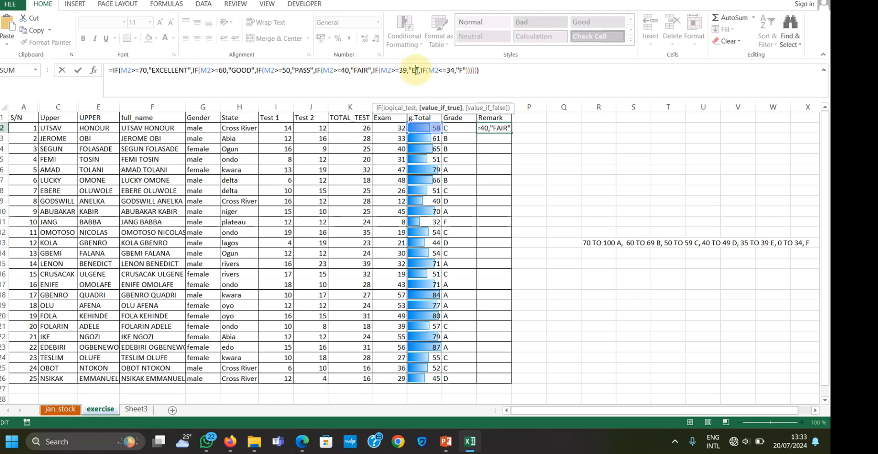
Change the remark for totals of at least 40 in the O2 formula to "B.AVERAGE"
{"action": "left_click", "coordinate": [367, 69]}
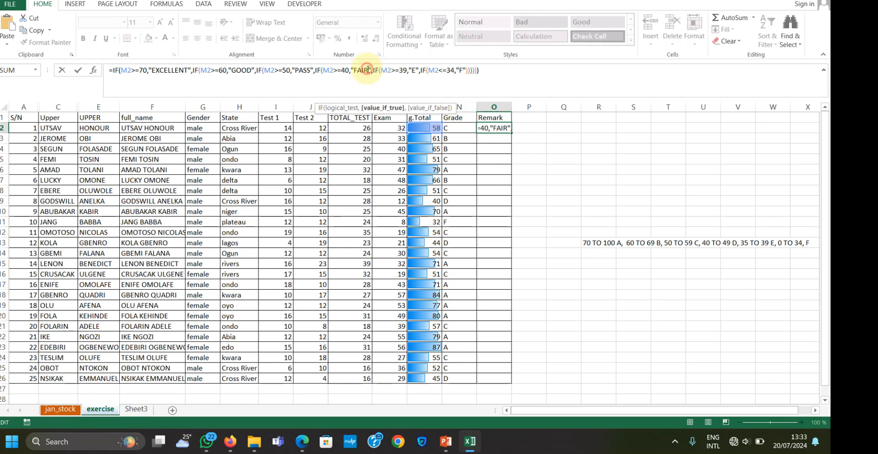
{"action": "key", "text": "BackSpace"}
{"action": "key", "text": "BackSpace"}
{"action": "key", "text": "BackSpace"}
{"action": "key", "text": "BackSpace"}
{"action": "type", "text": "B.A"}
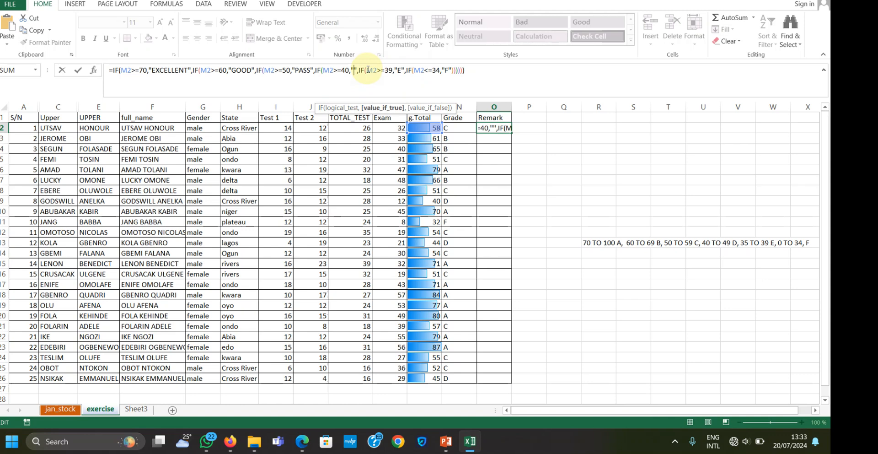
{"action": "type", "text": "VERAGE"}
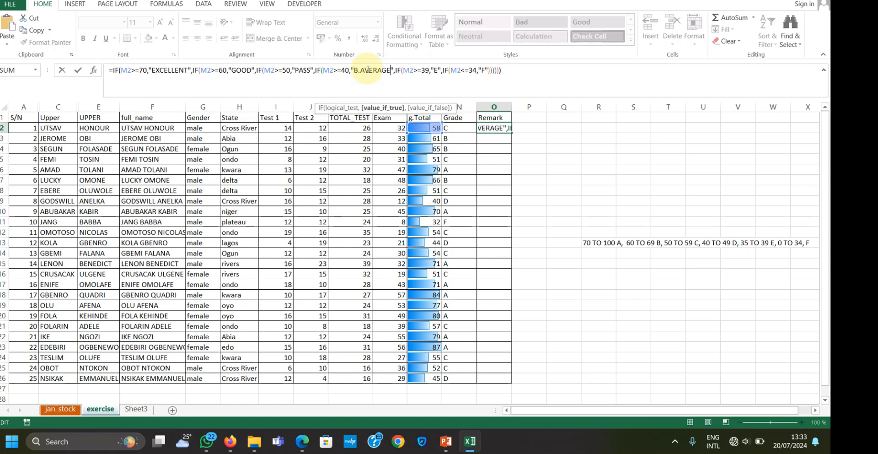
Replace "E" with "FAIR" and "F" with "FAIL" in the O2 remark formula and enter it
{"action": "left_click", "coordinate": [437, 71]}
{"action": "key", "text": "BackSpace"}
{"action": "type", "text": "FAIR"}
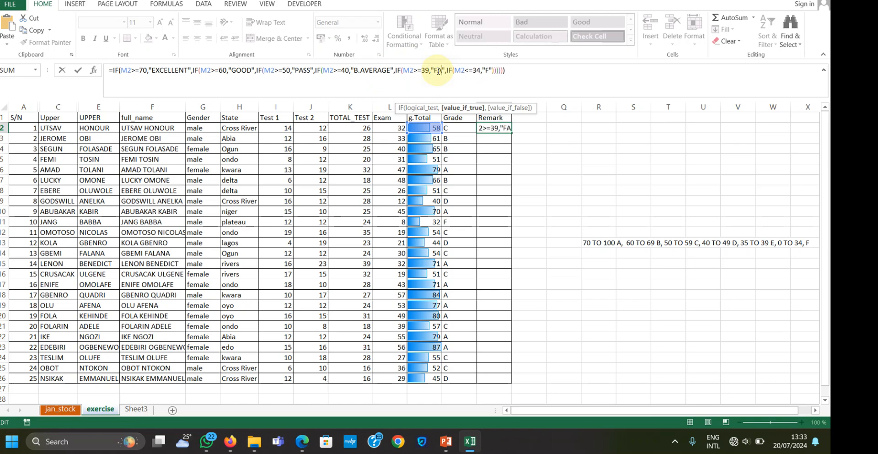
{"action": "left_click", "coordinate": [495, 69]}
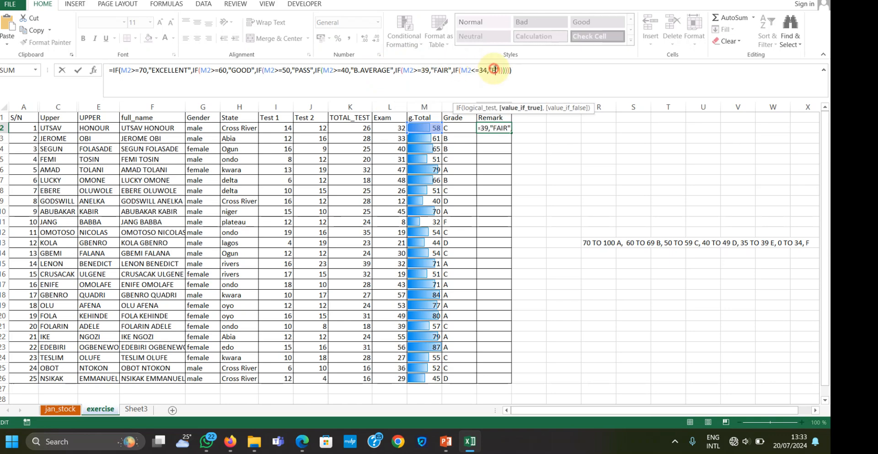
{"action": "type", "text": "AIL"}
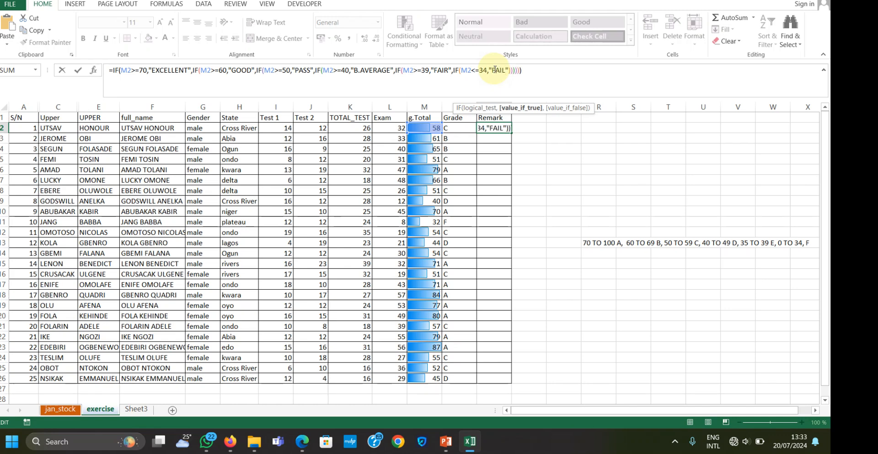
{"action": "key", "text": "Return"}
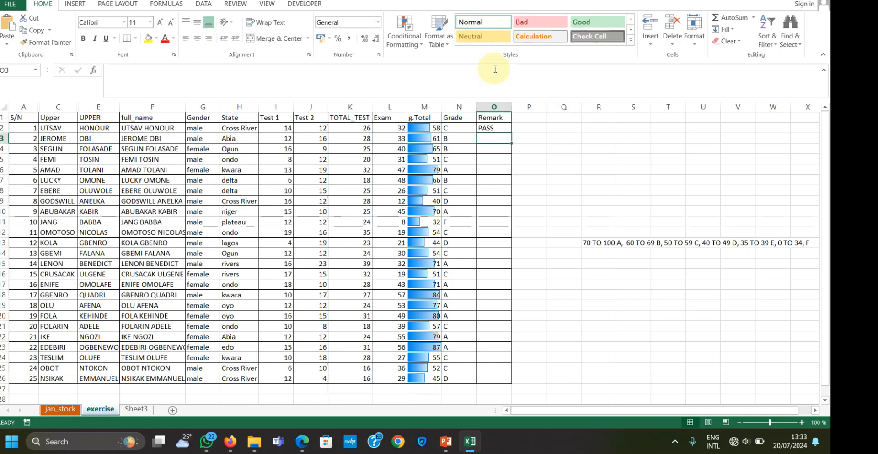
Fill the remark formula from O2 down to O26 and widen the Remark column to fit its text
{"action": "left_click", "coordinate": [500, 125]}
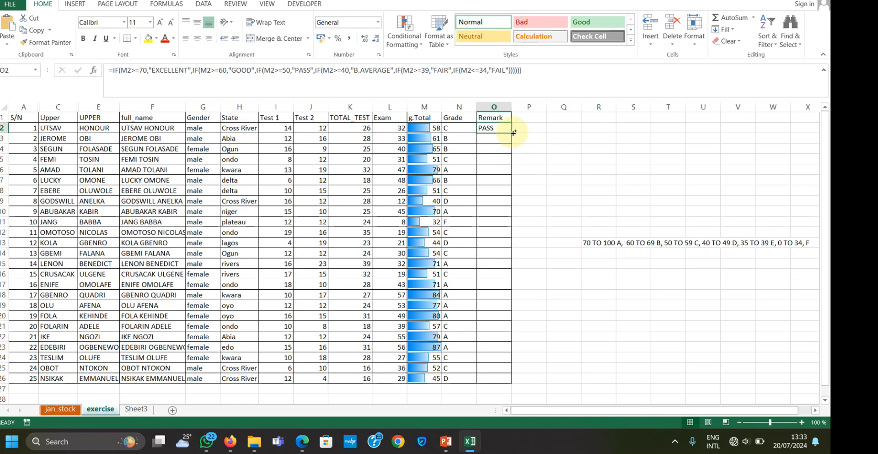
{"action": "double_click", "coordinate": [513, 133]}
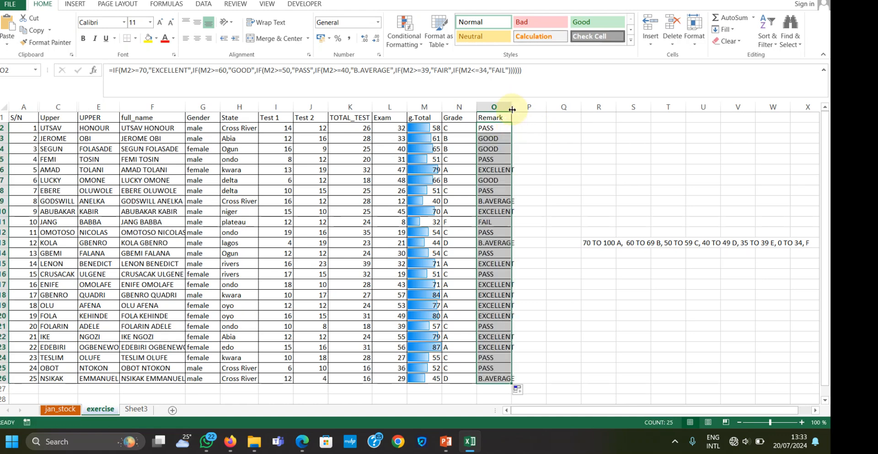
{"action": "left_click_drag", "start_coordinate": [512, 106], "coordinate": [525, 107]}
{"action": "left_click", "coordinate": [538, 161]}
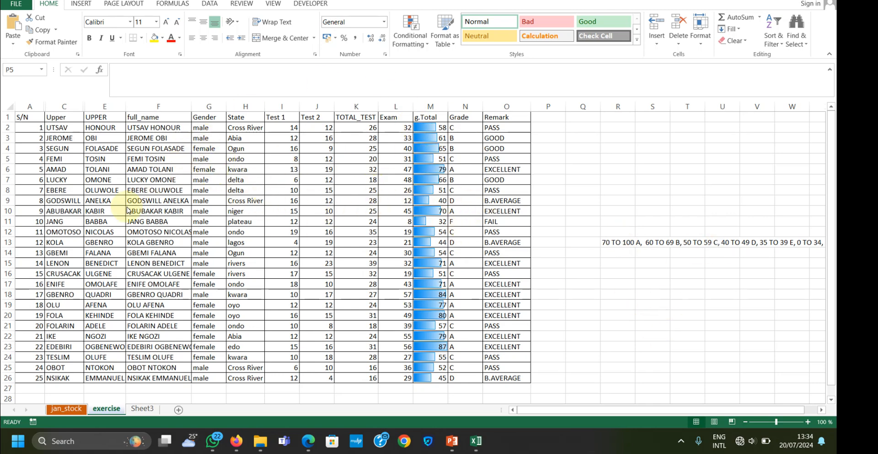
On Sheet3, move the existing Bulbasaur, Charmander and squirtle column chart beside its table, and delete that chart
{"action": "left_click", "coordinate": [137, 409]}
{"action": "scroll", "coordinate": [316, 224], "scroll_direction": "up", "scroll_amount": 2}
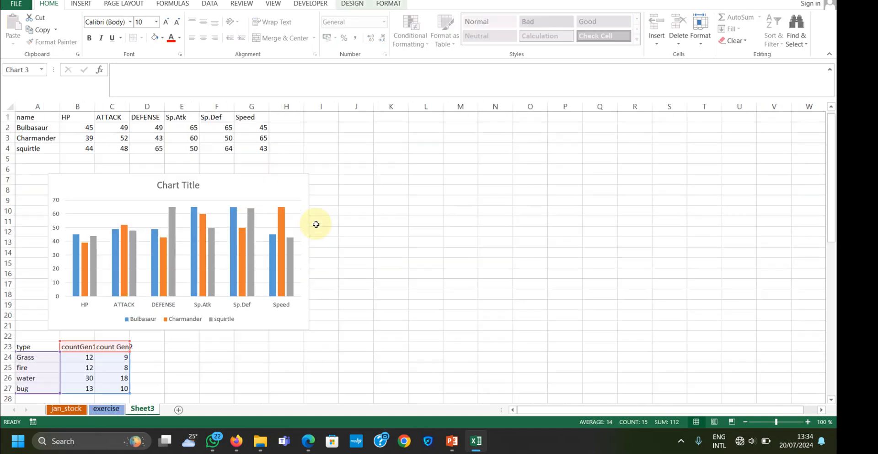
{"action": "left_click_drag", "start_coordinate": [122, 192], "coordinate": [386, 136]}
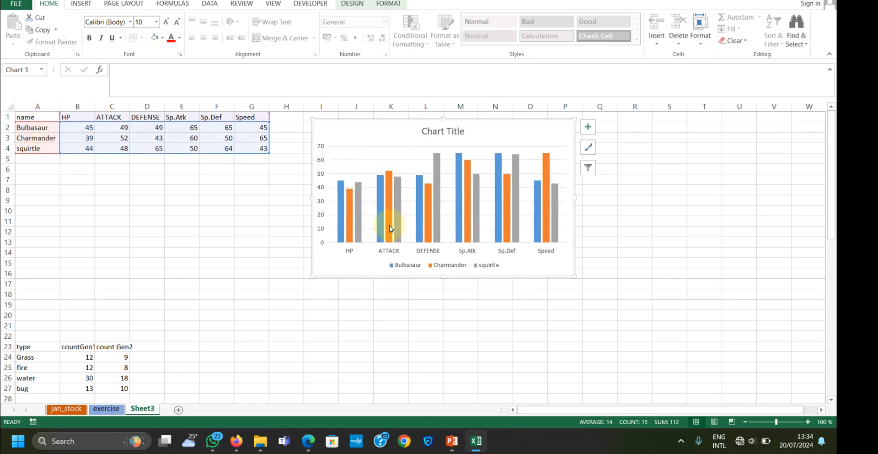
{"action": "scroll", "coordinate": [87, 322], "scroll_direction": "down", "scroll_amount": 9}
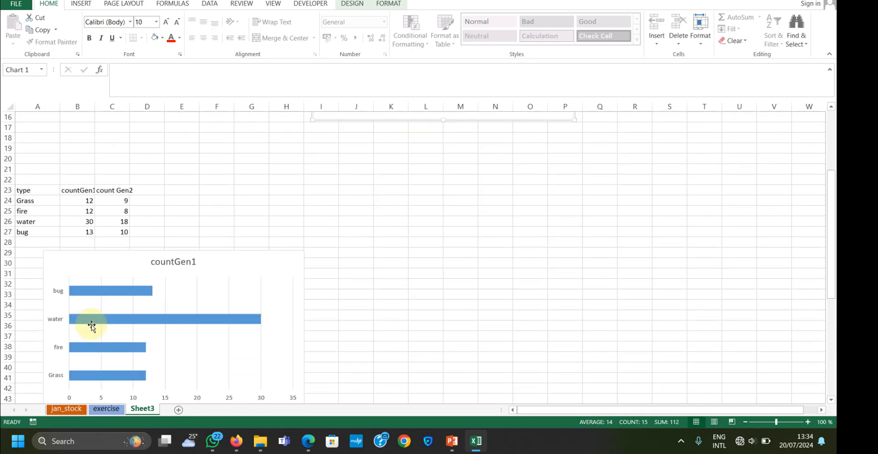
{"action": "scroll", "coordinate": [91, 326], "scroll_direction": "up", "scroll_amount": 3}
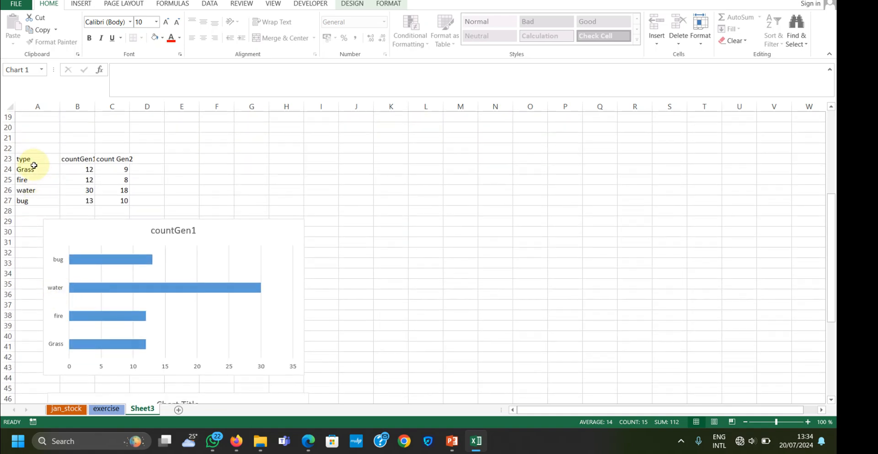
{"action": "scroll", "coordinate": [222, 239], "scroll_direction": "up", "scroll_amount": 6}
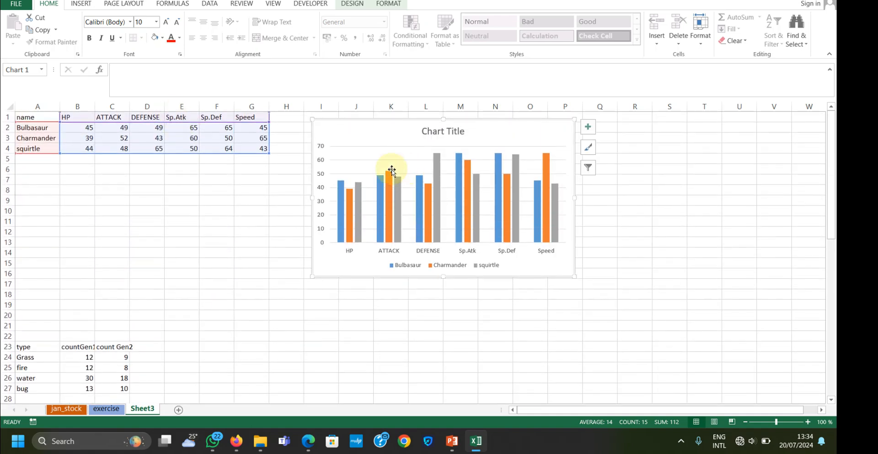
{"action": "left_click", "coordinate": [388, 126]}
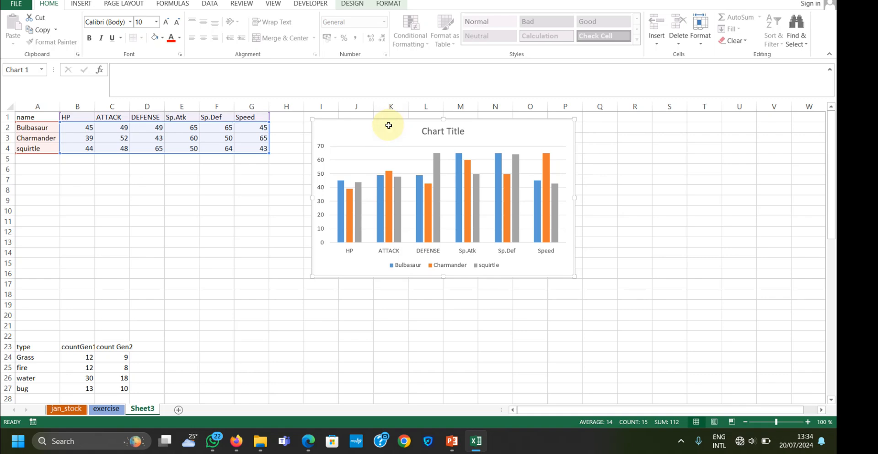
{"action": "key", "text": "Delete"}
Insert a 2-D clustered column chart from the stats table A1:G4 and place it beside the table
{"action": "left_click_drag", "start_coordinate": [27, 117], "coordinate": [262, 147]}
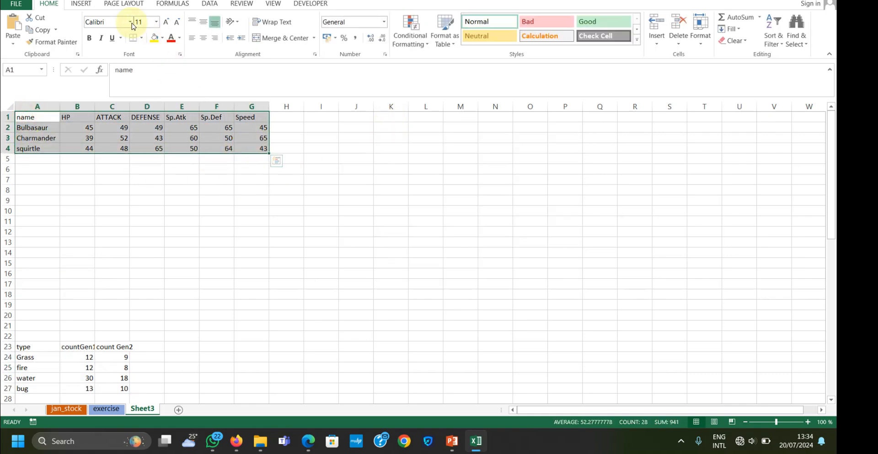
{"action": "left_click", "coordinate": [81, 4]}
{"action": "left_click", "coordinate": [330, 18]}
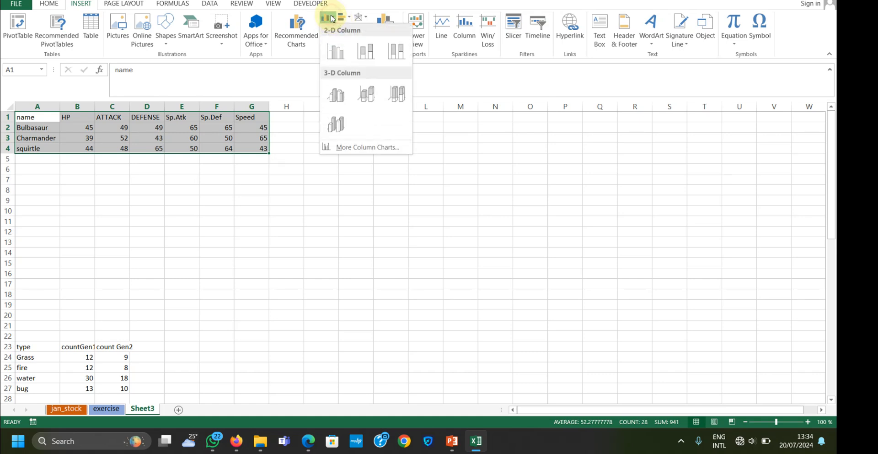
{"action": "left_click", "coordinate": [335, 52]}
{"action": "left_click_drag", "start_coordinate": [374, 190], "coordinate": [373, 130]}
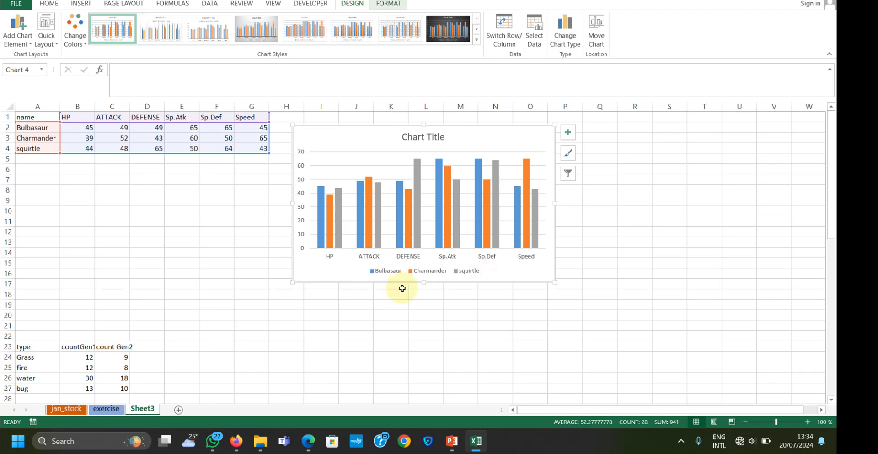
Examine the type count table and its two bar charts, countGen1 alone and countGen1 with count Gen2
{"action": "scroll", "coordinate": [186, 286], "scroll_direction": "down", "scroll_amount": 3}
{"action": "scroll", "coordinate": [186, 285], "scroll_direction": "down", "scroll_amount": 3}
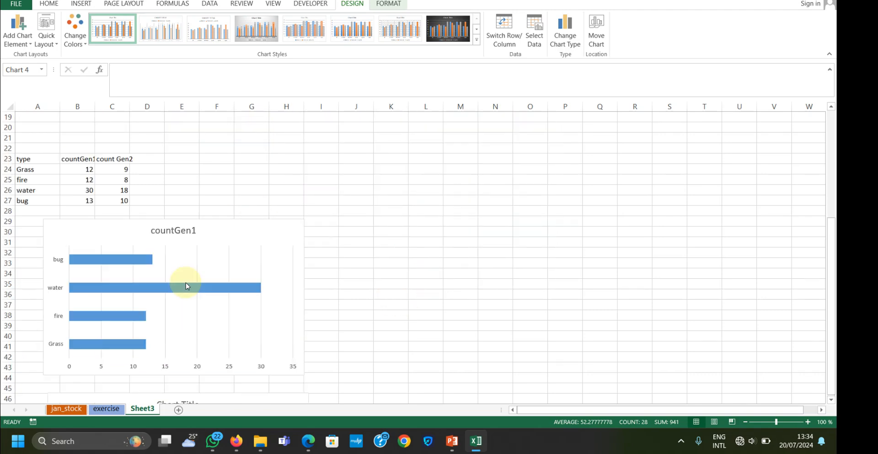
{"action": "left_click", "coordinate": [163, 272]}
{"action": "scroll", "coordinate": [169, 285], "scroll_direction": "down", "scroll_amount": 2}
{"action": "scroll", "coordinate": [174, 281], "scroll_direction": "down", "scroll_amount": 4}
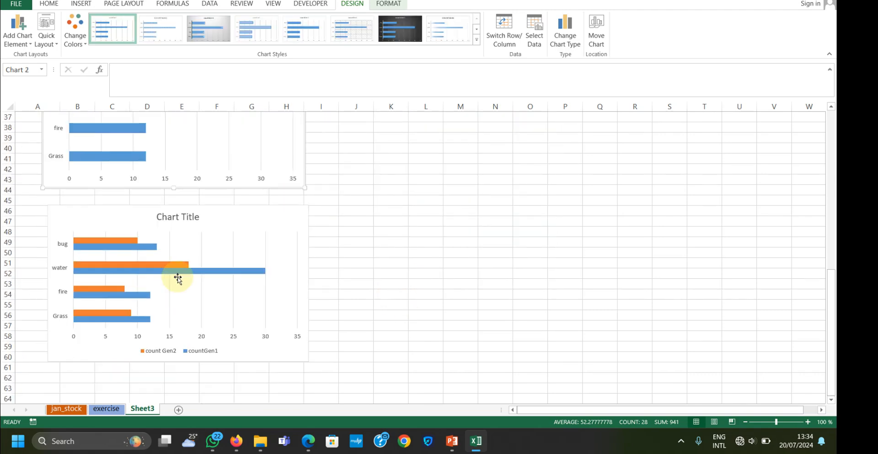
{"action": "left_click", "coordinate": [200, 235]}
{"action": "scroll", "coordinate": [200, 247], "scroll_direction": "down", "scroll_amount": 4}
{"action": "scroll", "coordinate": [201, 263], "scroll_direction": "up", "scroll_amount": 16}
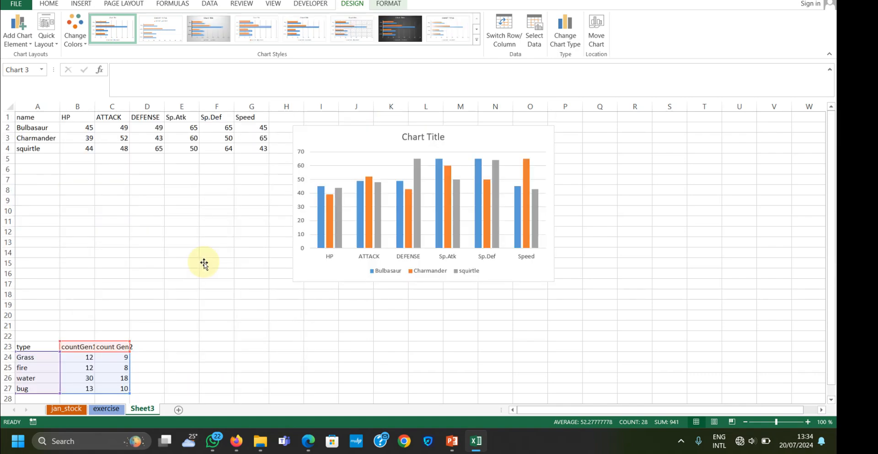
{"action": "scroll", "coordinate": [204, 264], "scroll_direction": "down", "scroll_amount": 7}
{"action": "scroll", "coordinate": [204, 264], "scroll_direction": "up", "scroll_amount": 7}
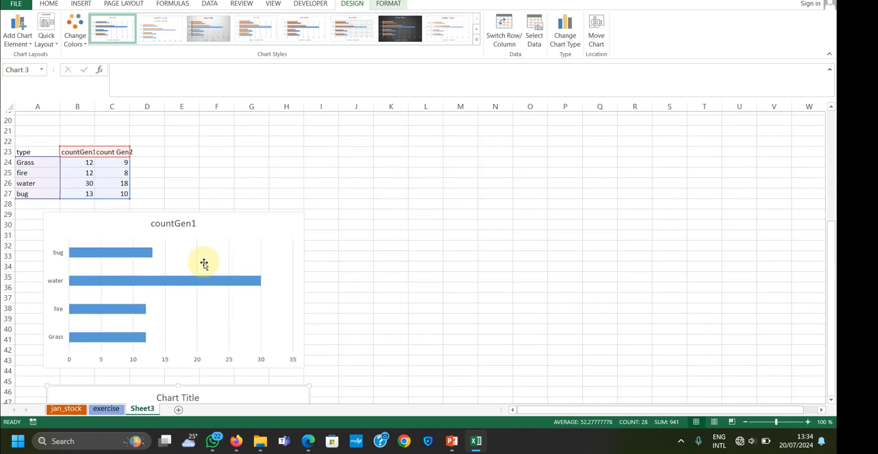
{"action": "scroll", "coordinate": [204, 265], "scroll_direction": "down", "scroll_amount": 6}
{"action": "scroll", "coordinate": [204, 264], "scroll_direction": "down", "scroll_amount": 7}
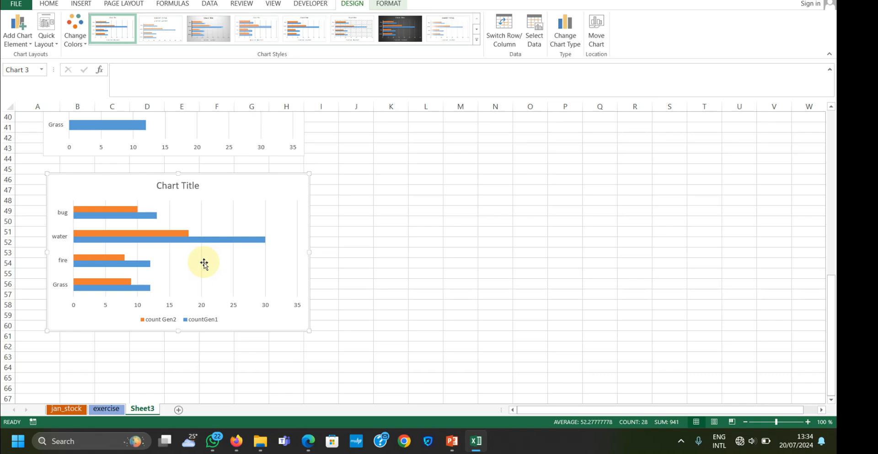
{"action": "scroll", "coordinate": [204, 264], "scroll_direction": "up", "scroll_amount": 4}
{"action": "scroll", "coordinate": [203, 263], "scroll_direction": "up", "scroll_amount": 2}
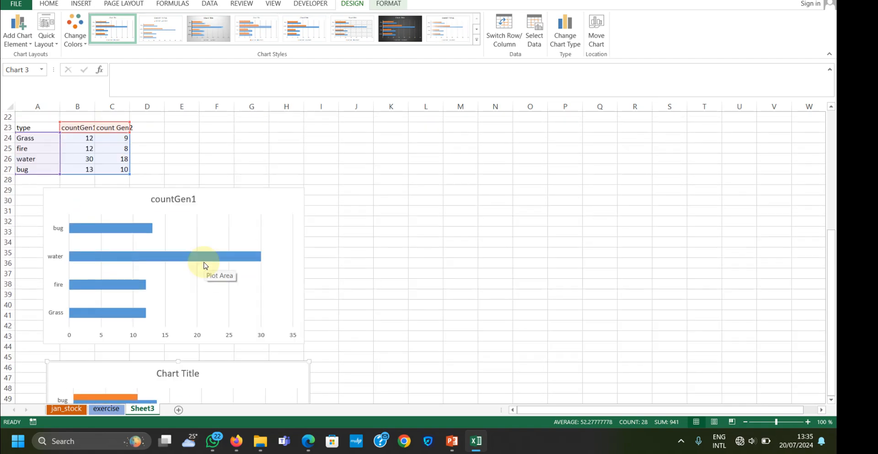
{"action": "scroll", "coordinate": [204, 264], "scroll_direction": "down", "scroll_amount": 3}
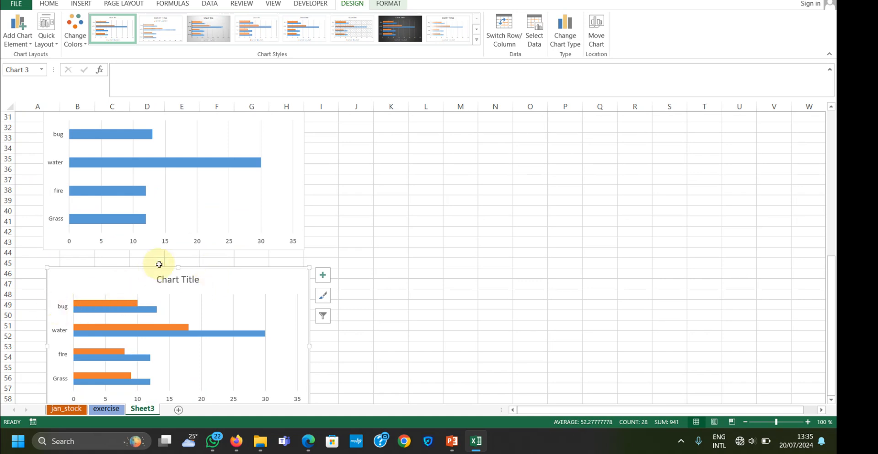
{"action": "scroll", "coordinate": [157, 263], "scroll_direction": "up", "scroll_amount": 5}
{"action": "scroll", "coordinate": [167, 256], "scroll_direction": "up", "scroll_amount": 1}
Change the countGen1 bar chart to a 100% Stacked Column, using the layout that stacks all types in a single column
{"action": "left_click", "coordinate": [174, 252]}
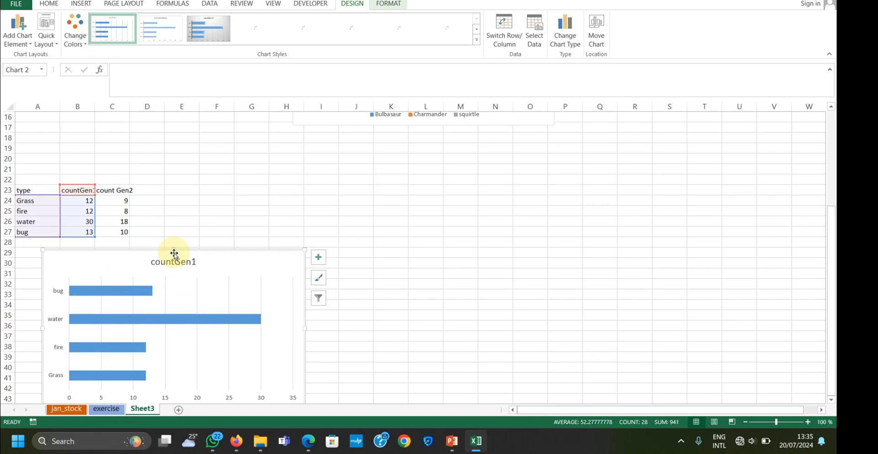
{"action": "left_click", "coordinate": [565, 29]}
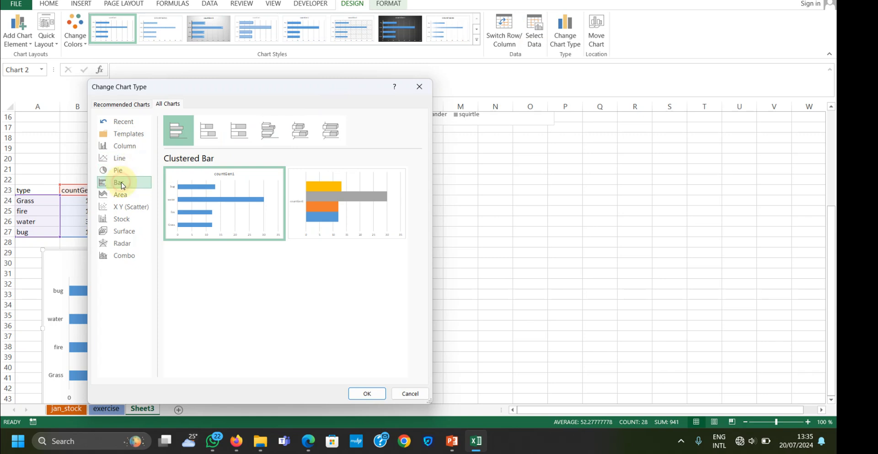
{"action": "mouse_move", "coordinate": [329, 187]}
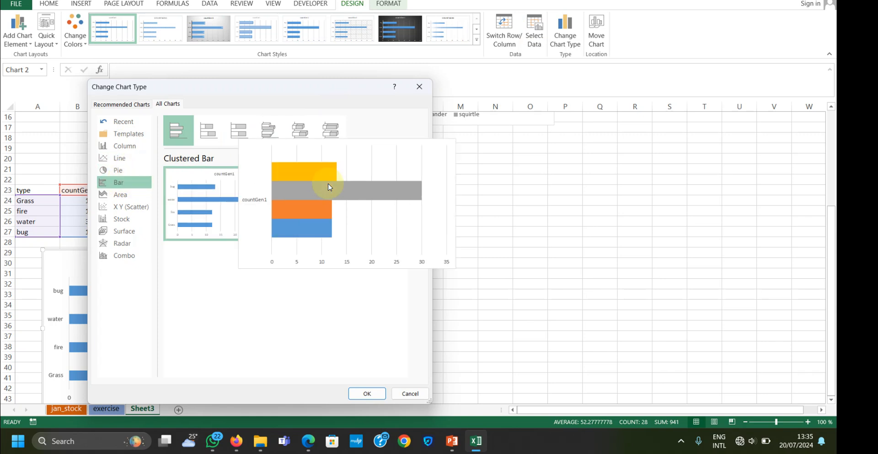
{"action": "left_click", "coordinate": [121, 158]}
{"action": "left_click", "coordinate": [125, 146]}
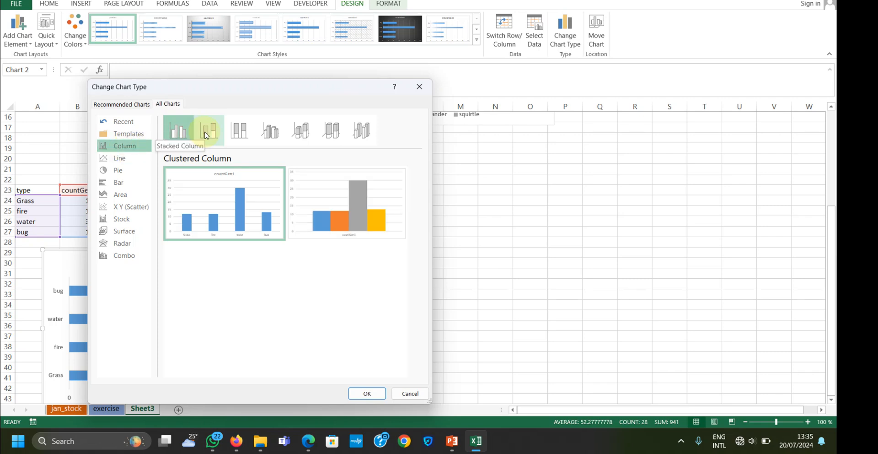
{"action": "left_click", "coordinate": [242, 131]}
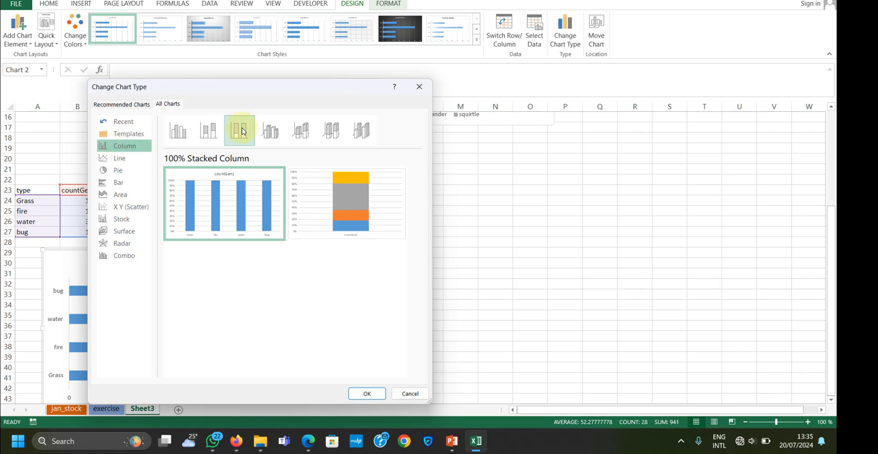
{"action": "left_click", "coordinate": [345, 206]}
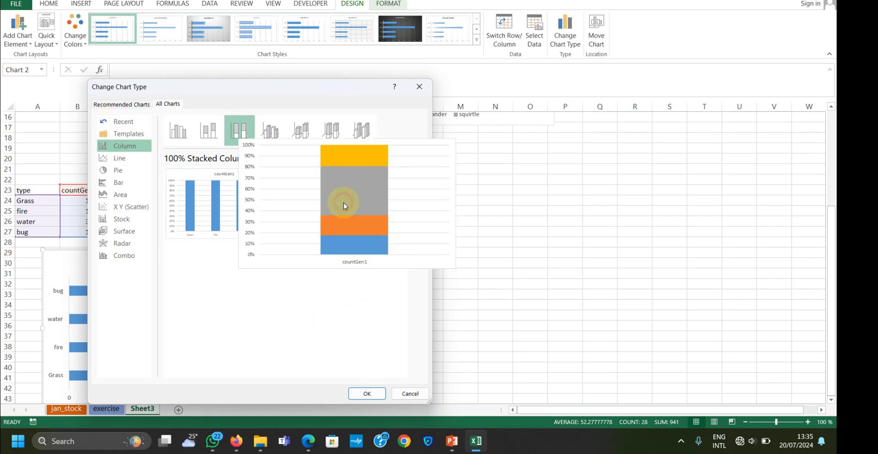
{"action": "left_click", "coordinate": [370, 392]}
Move the countGen1 stacked column chart beside the type count table and enlarge it to reach down to row 38
{"action": "left_click_drag", "start_coordinate": [242, 248], "coordinate": [356, 191]}
{"action": "left_click", "coordinate": [254, 262]}
{"action": "left_click_drag", "start_coordinate": [245, 251], "coordinate": [325, 188]}
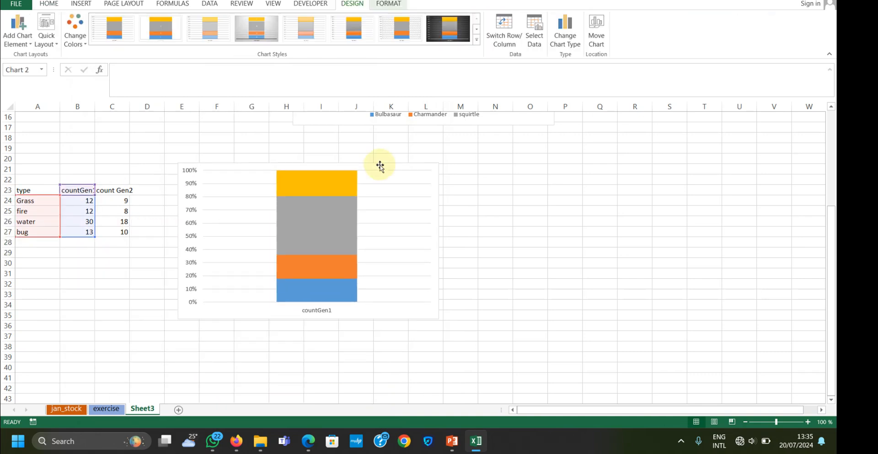
{"action": "left_click_drag", "start_coordinate": [178, 320], "coordinate": [152, 346]}
Examine the Grass, fire, water and bug segments of the stacked column against their countGen1 cells, and preview the available chart styles
{"action": "left_click", "coordinate": [86, 199]}
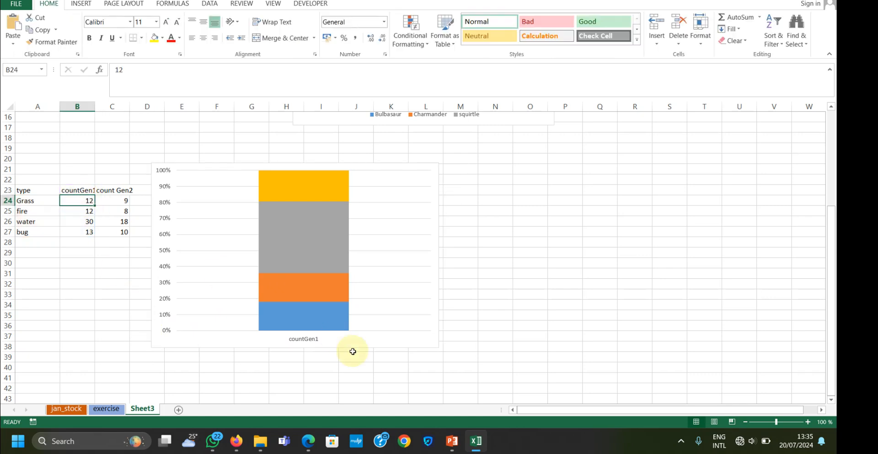
{"action": "left_click", "coordinate": [302, 315]}
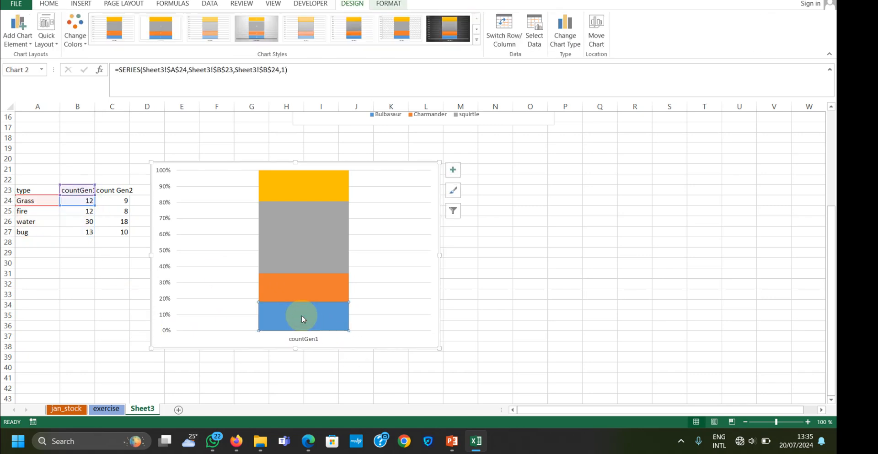
{"action": "left_click", "coordinate": [291, 279]}
{"action": "left_click", "coordinate": [303, 260]}
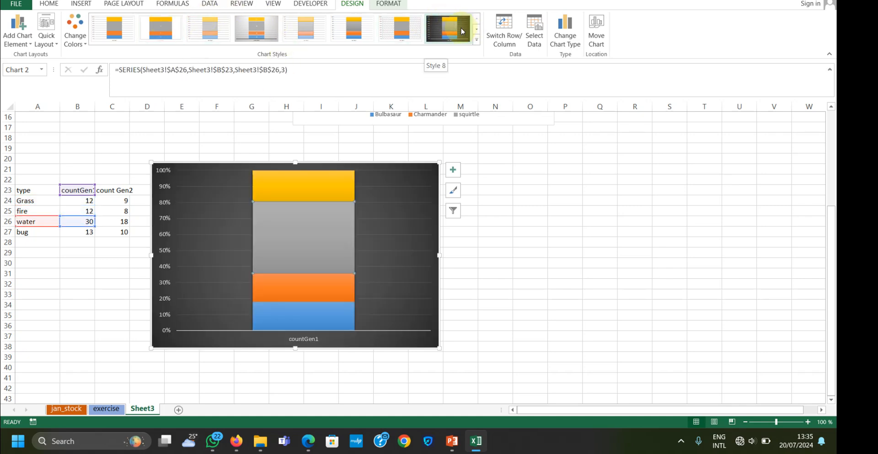
{"action": "left_click", "coordinate": [476, 39]}
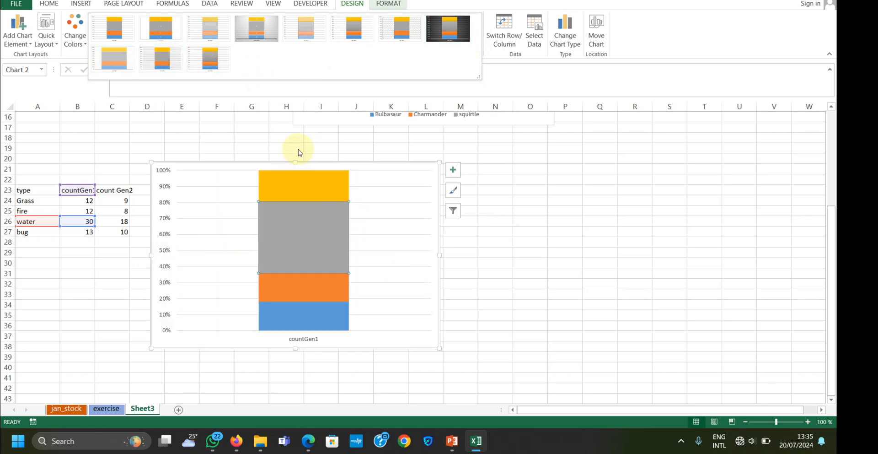
{"action": "left_click", "coordinate": [89, 201]}
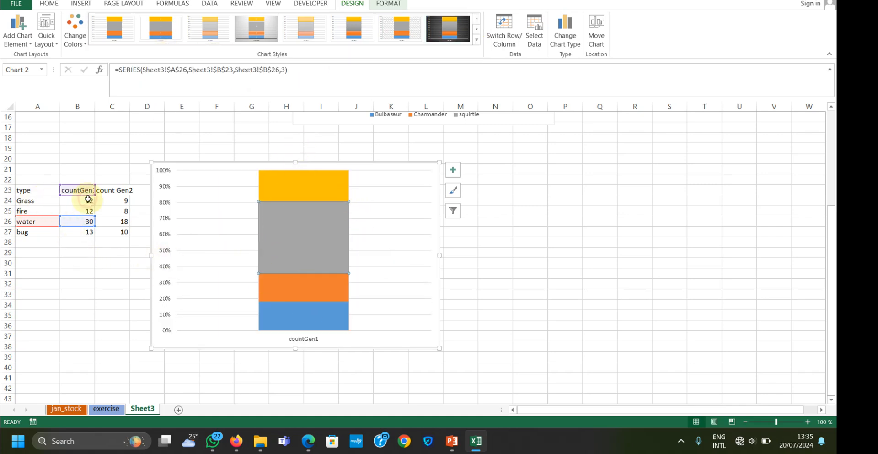
{"action": "left_click", "coordinate": [89, 202]}
{"action": "left_click", "coordinate": [346, 218]}
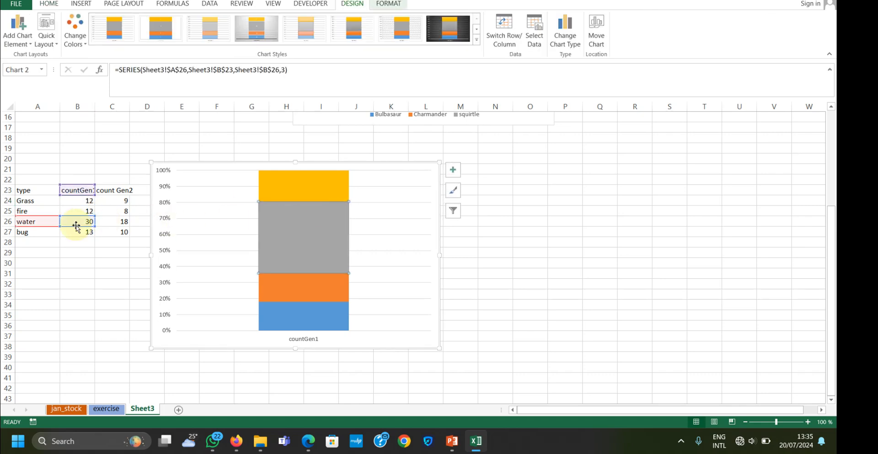
{"action": "left_click", "coordinate": [299, 293]}
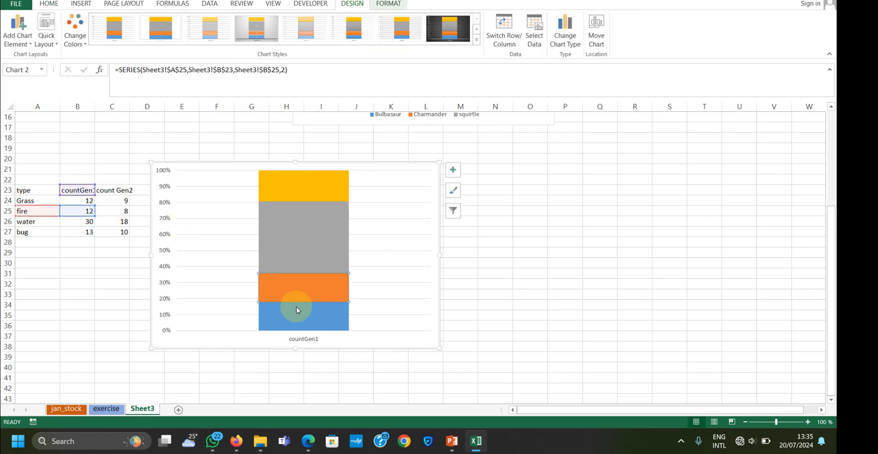
{"action": "left_click", "coordinate": [296, 315]}
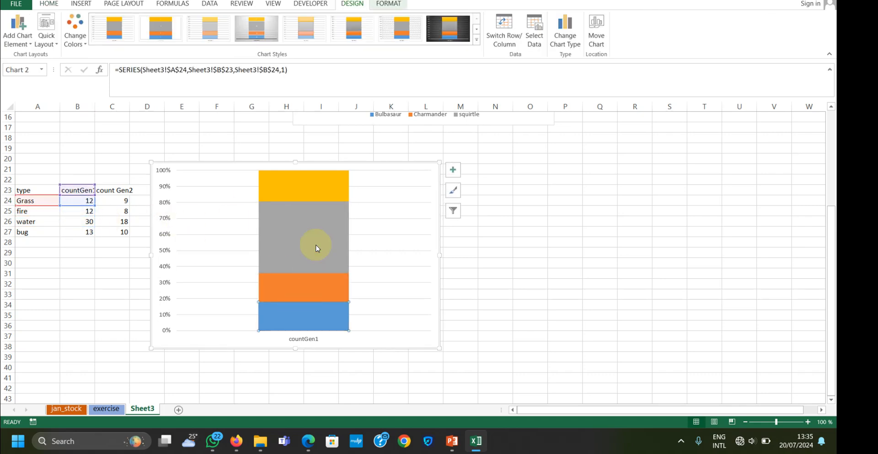
{"action": "left_click", "coordinate": [322, 188]}
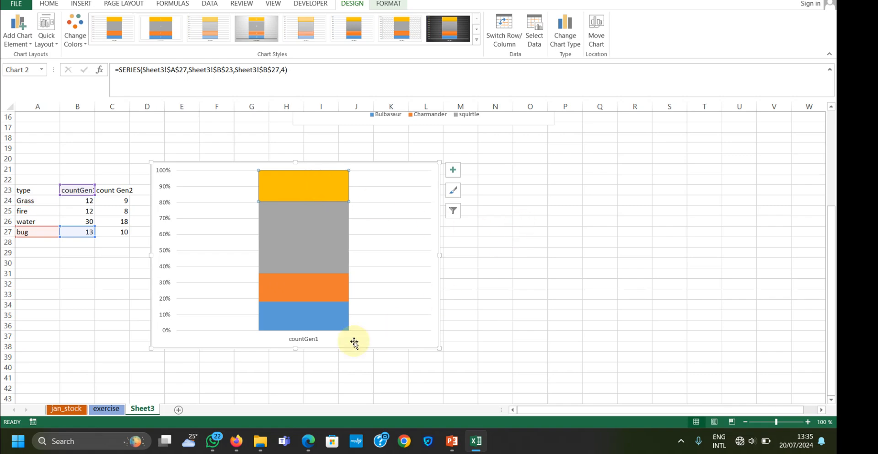
Add a new blank worksheet after Sheet3
{"action": "scroll", "coordinate": [352, 340], "scroll_direction": "down", "scroll_amount": 6}
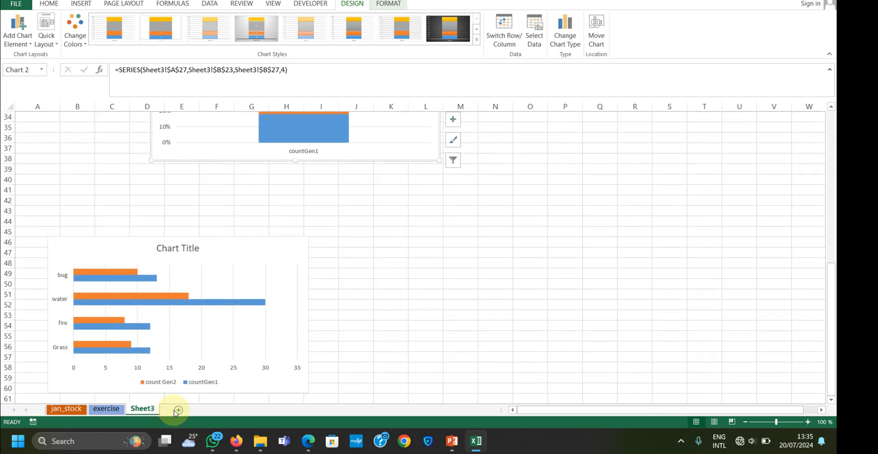
{"action": "left_click", "coordinate": [177, 410]}
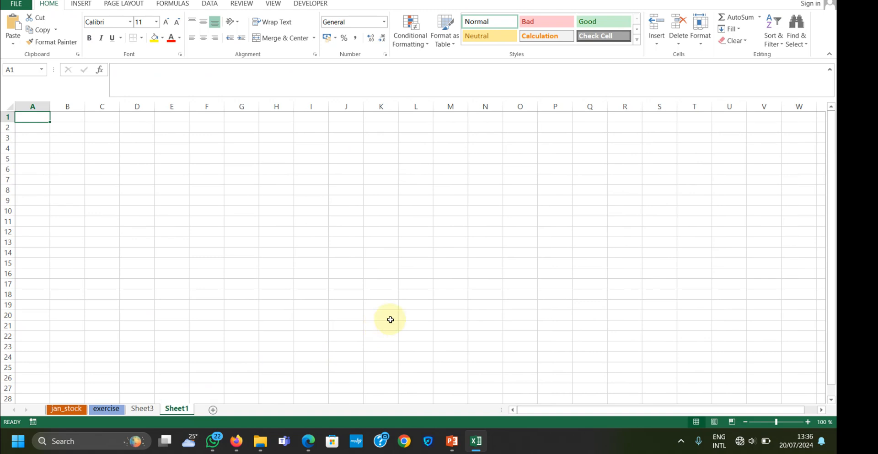
Switch to the running PowerPoint slide show of excel-.pptx and advance to the "Exercise for the week 3" slide
{"action": "mouse_move", "coordinate": [452, 440]}
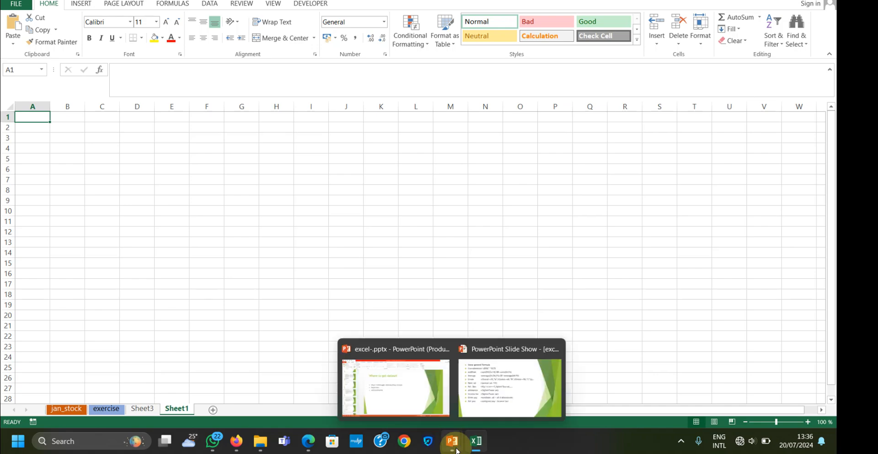
{"action": "mouse_move", "coordinate": [520, 378]}
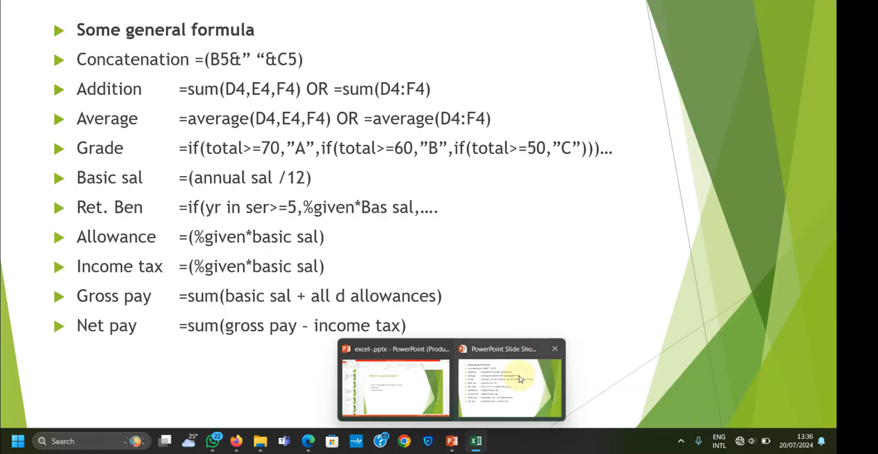
{"action": "left_click", "coordinate": [497, 385]}
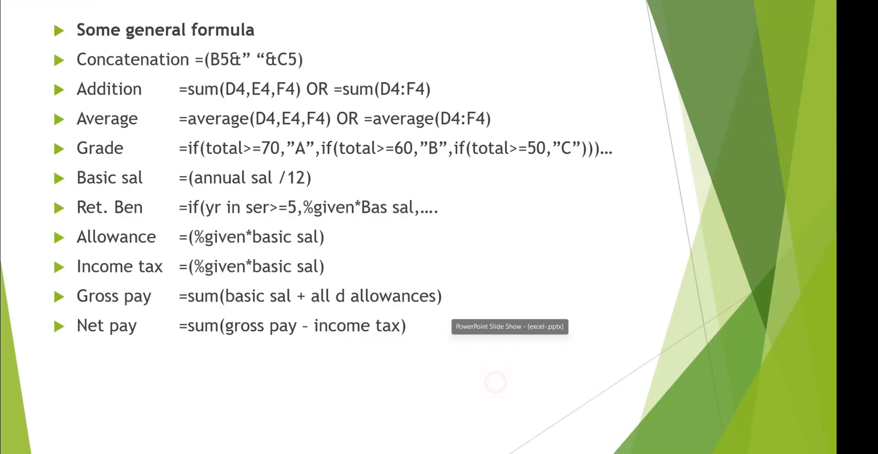
{"action": "key", "text": "Right"}
{"action": "key", "text": "Right"}
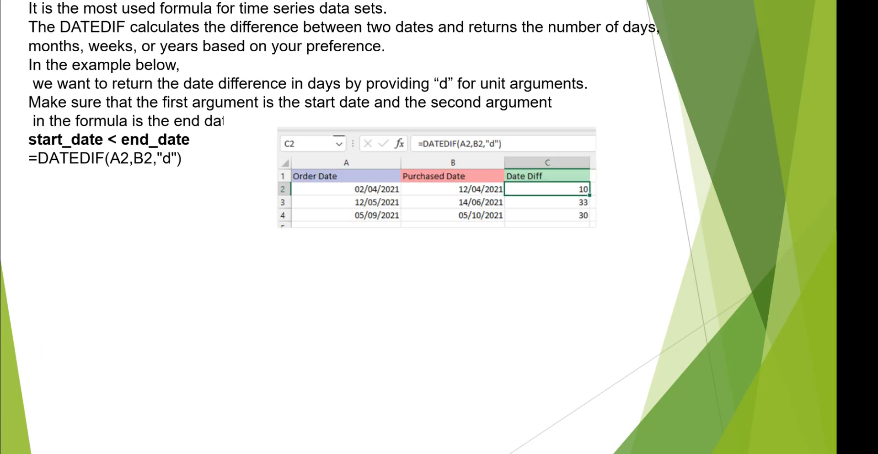
{"action": "key", "text": "Right"}
{"action": "key", "text": "Right"}
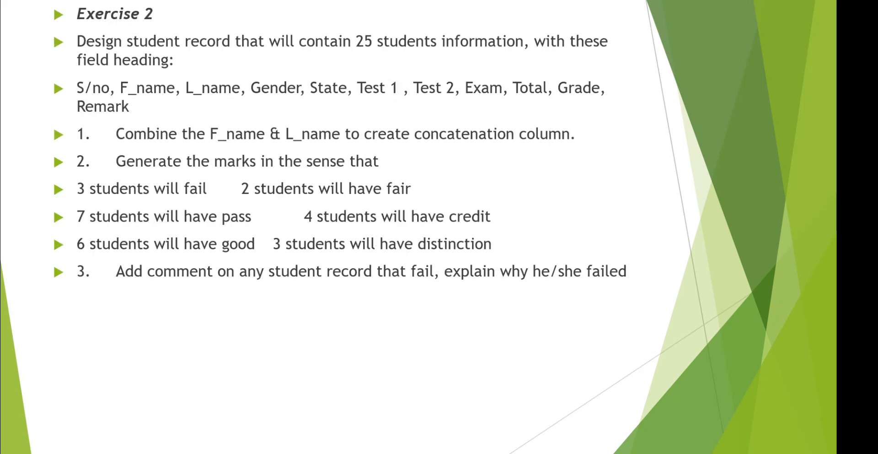
{"action": "key", "text": "Right"}
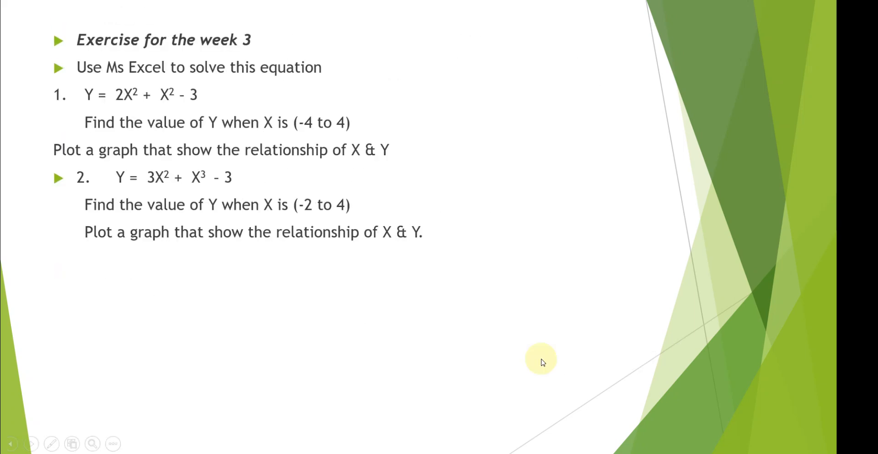
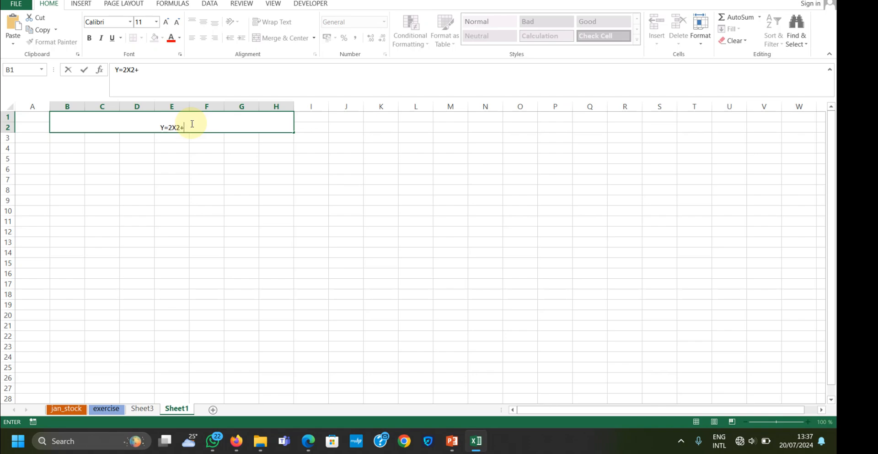
Complete the heading in merged cell B1 so it reads "Y=2X2+X2-3 -4 TO +4"
{"action": "type", "text": "X2-3   -4 TO"}
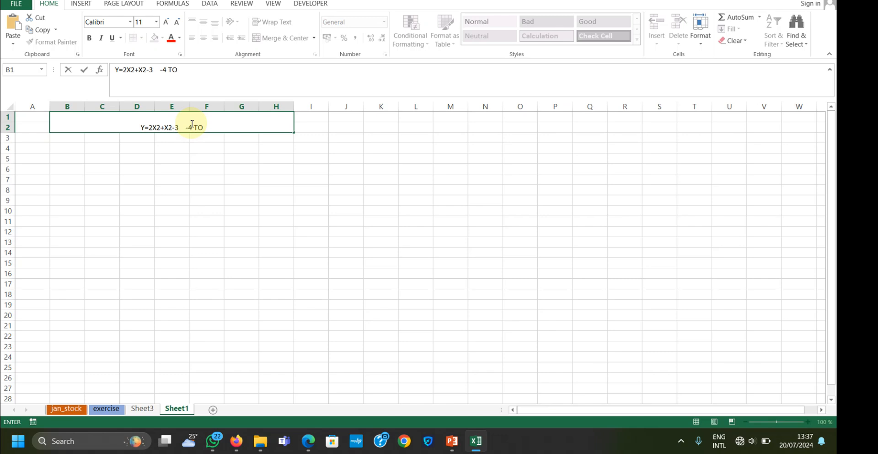
{"action": "type", "text": " +4"}
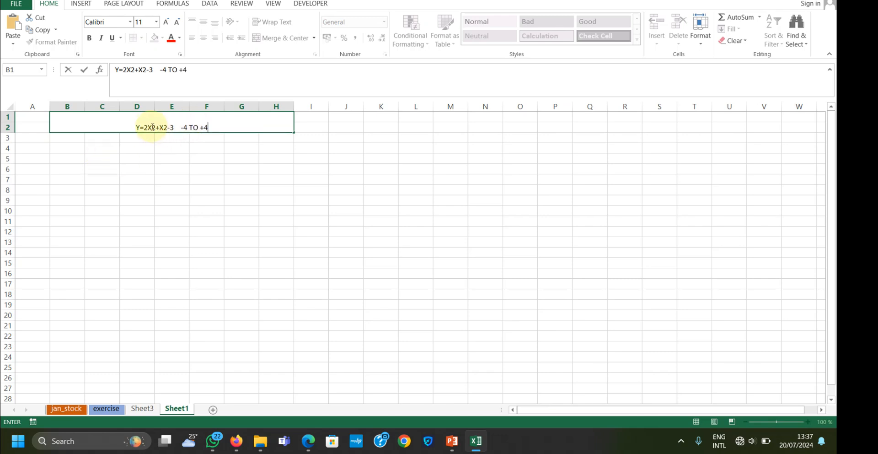
Format the 2 after each X in the equation heading as superscript
{"action": "left_click", "coordinate": [150, 126]}
{"action": "left_click_drag", "start_coordinate": [154, 126], "coordinate": [150, 126]}
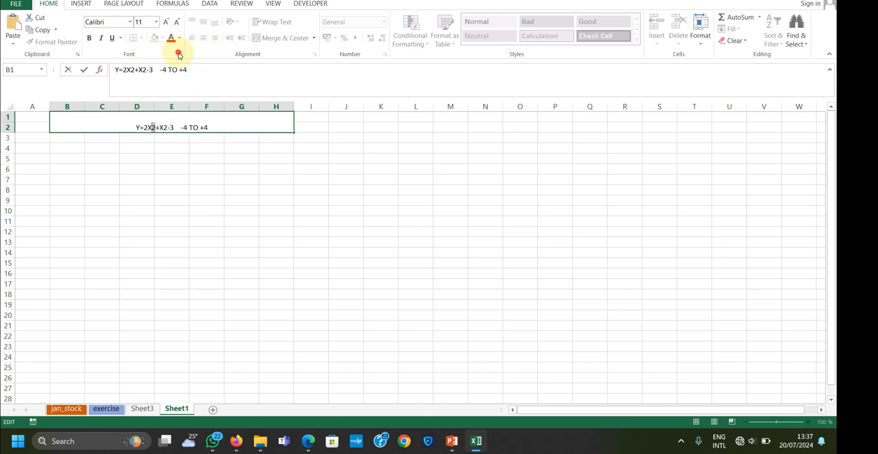
{"action": "left_click", "coordinate": [179, 54]}
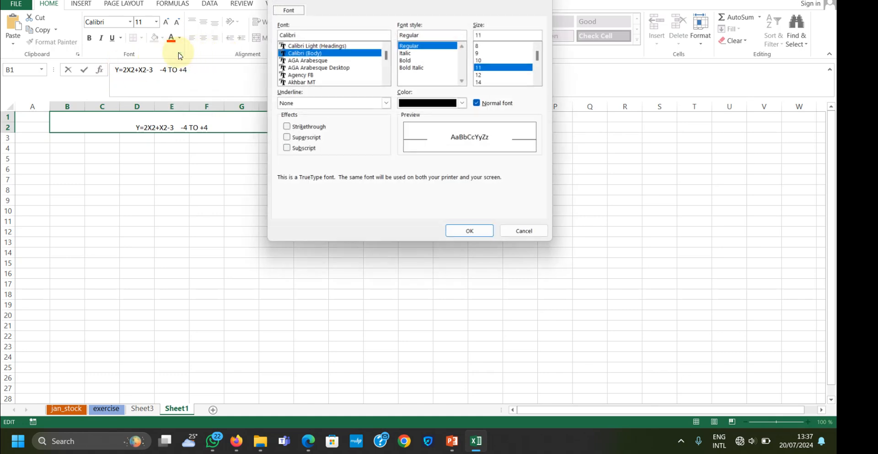
{"action": "left_click", "coordinate": [297, 138]}
{"action": "left_click", "coordinate": [477, 233]}
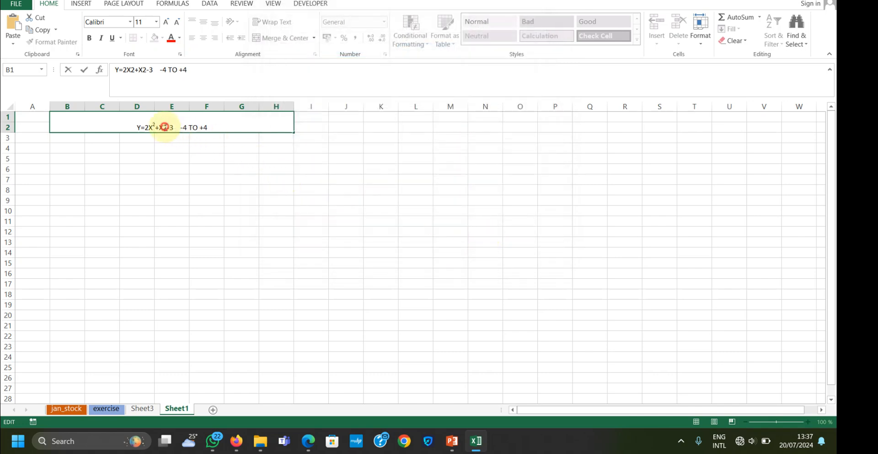
{"action": "left_click_drag", "start_coordinate": [162, 127], "coordinate": [165, 127]}
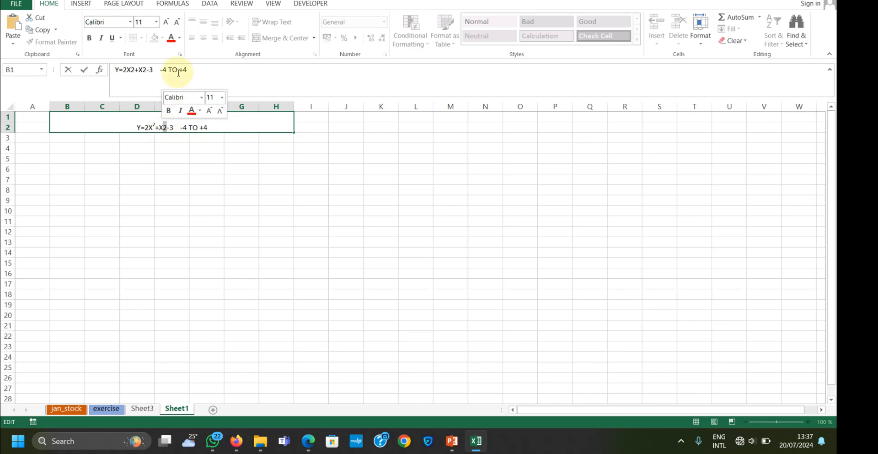
{"action": "left_click", "coordinate": [180, 54]}
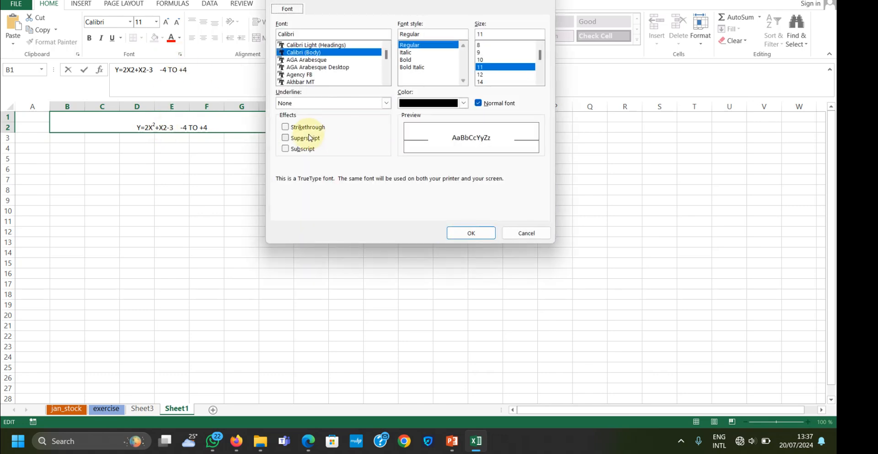
{"action": "left_click", "coordinate": [303, 138]}
{"action": "left_click", "coordinate": [470, 232]}
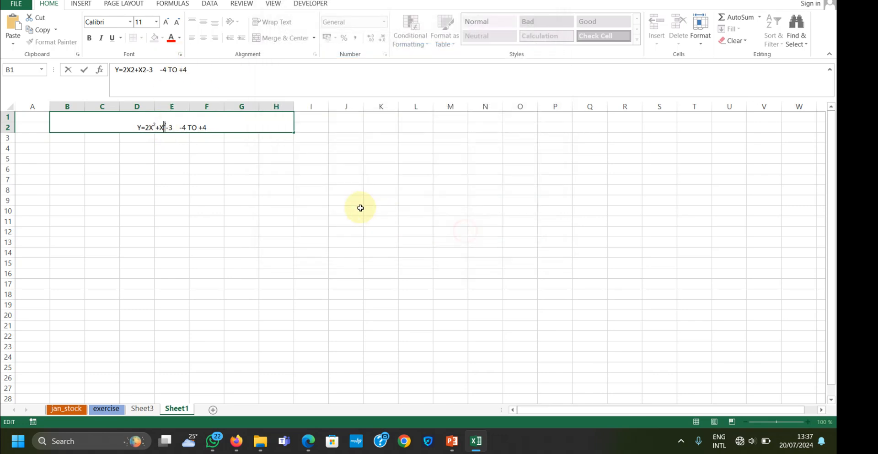
{"action": "left_click", "coordinate": [291, 186]}
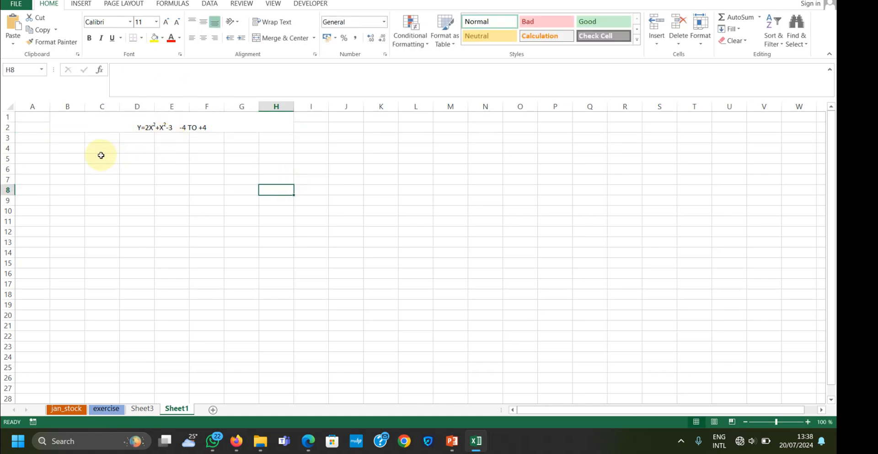
Label cell C5 "X" and fill D5:L5 with a series from -4 to 4
{"action": "left_click", "coordinate": [102, 160]}
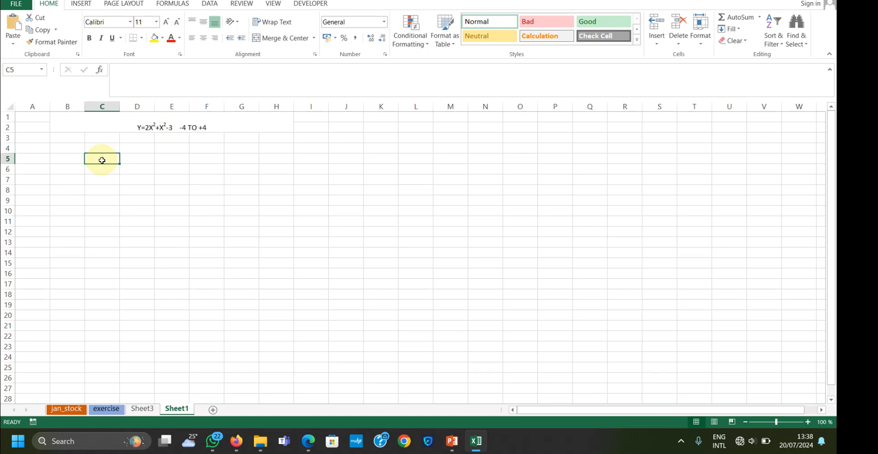
{"action": "type", "text": "X"}
{"action": "left_click", "coordinate": [133, 160]}
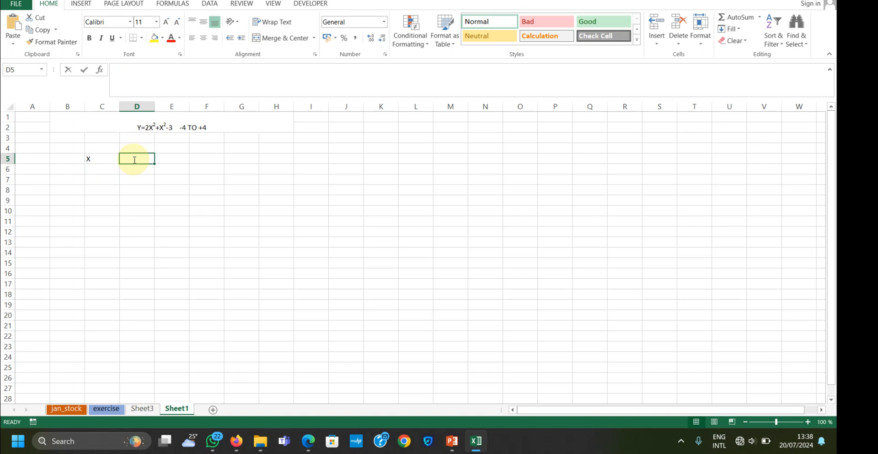
{"action": "type", "text": "-4"}
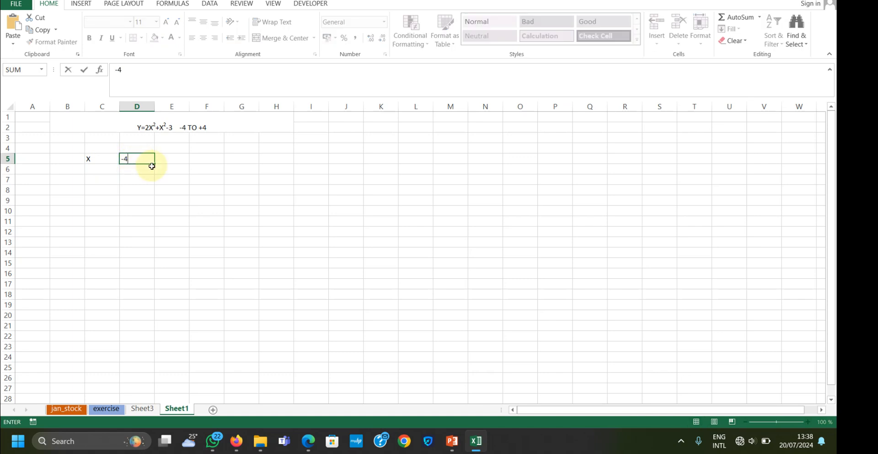
{"action": "left_click_drag", "start_coordinate": [155, 164], "coordinate": [371, 168]}
{"action": "left_click", "coordinate": [371, 168]}
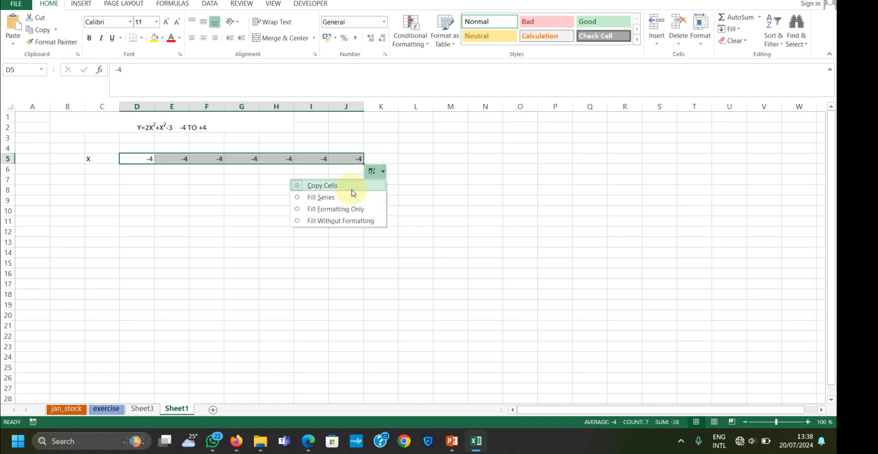
{"action": "left_click", "coordinate": [346, 192]}
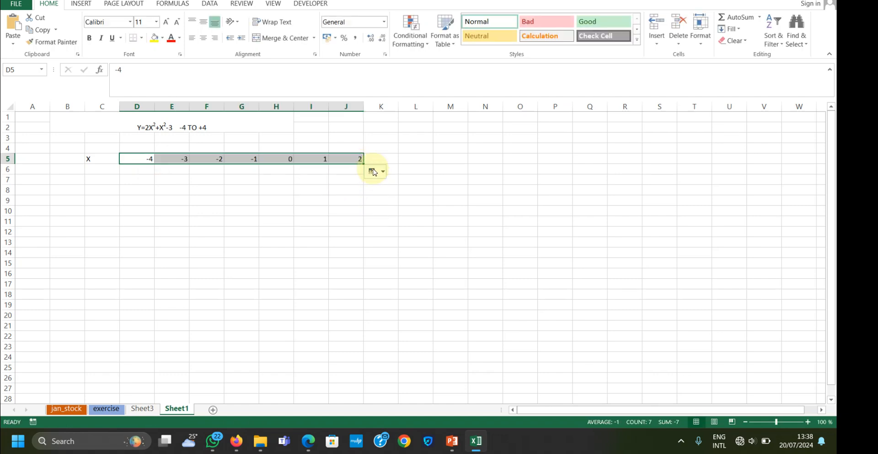
{"action": "left_click_drag", "start_coordinate": [363, 164], "coordinate": [418, 160]}
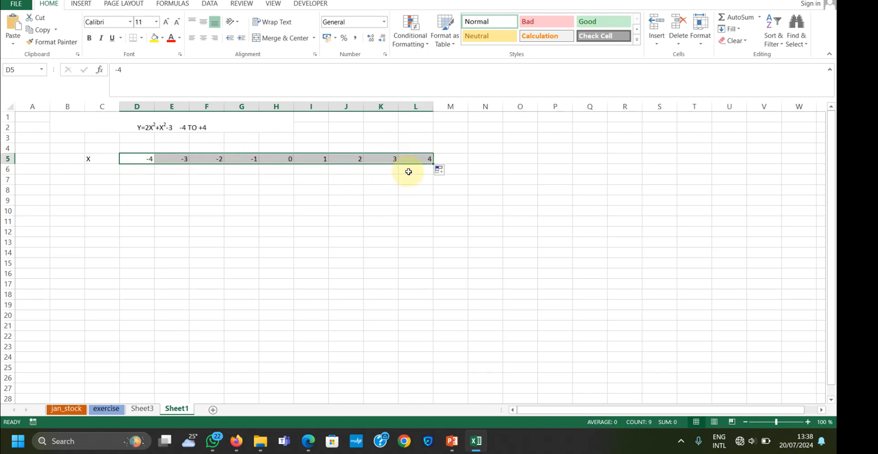
Enter the row labels 2X2, X2, -3 and Y in cells C6 to C9
{"action": "left_click", "coordinate": [97, 168]}
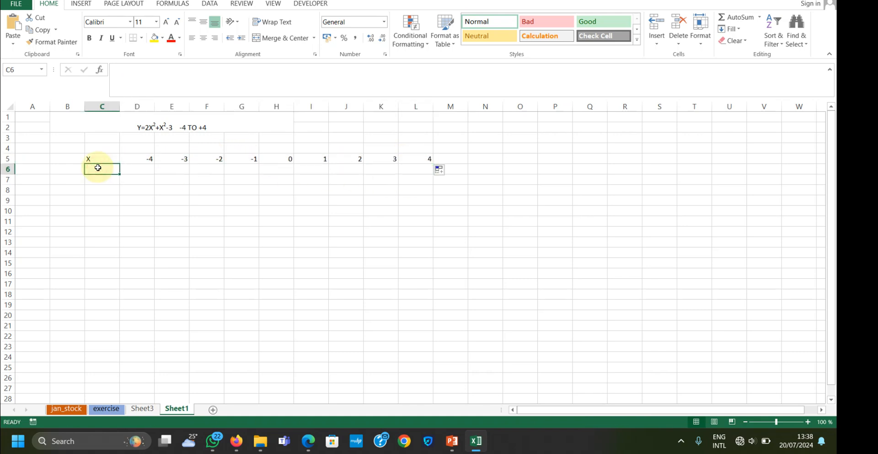
{"action": "type", "text": "2"}
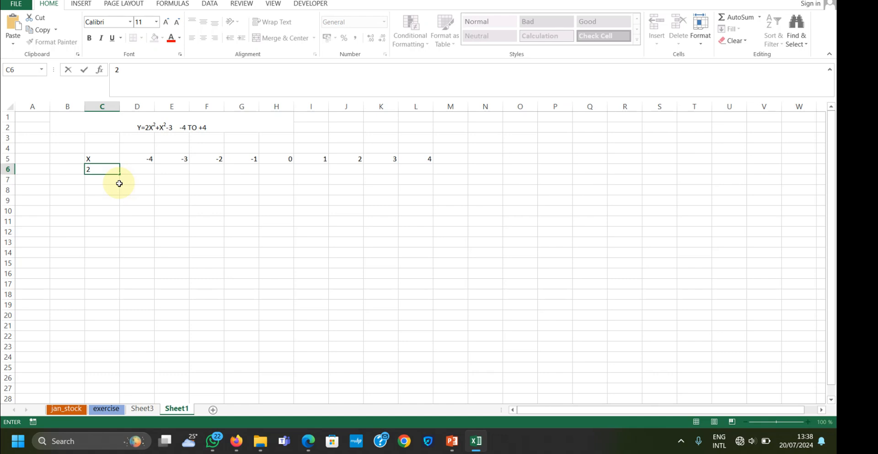
{"action": "type", "text": "X2"}
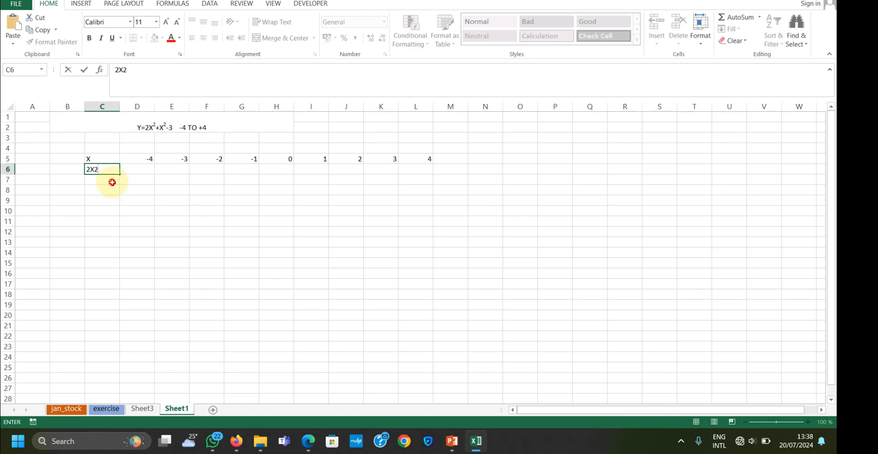
{"action": "left_click", "coordinate": [112, 182]}
{"action": "type", "text": "X"}
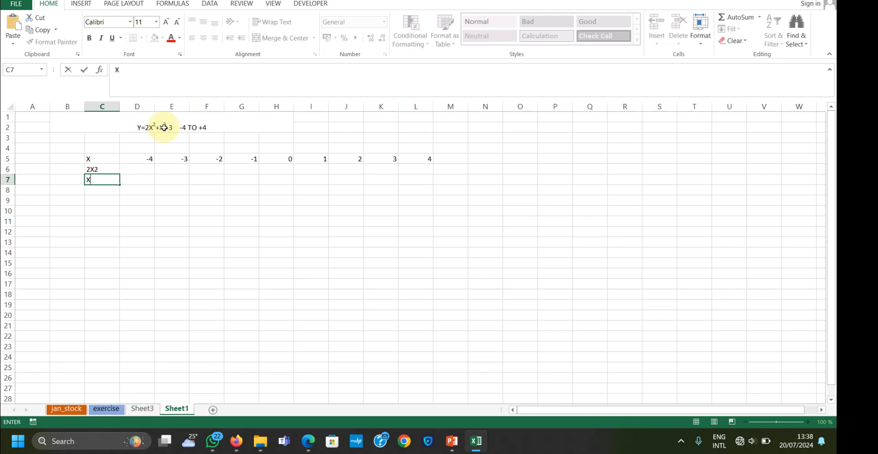
{"action": "type", "text": "2"}
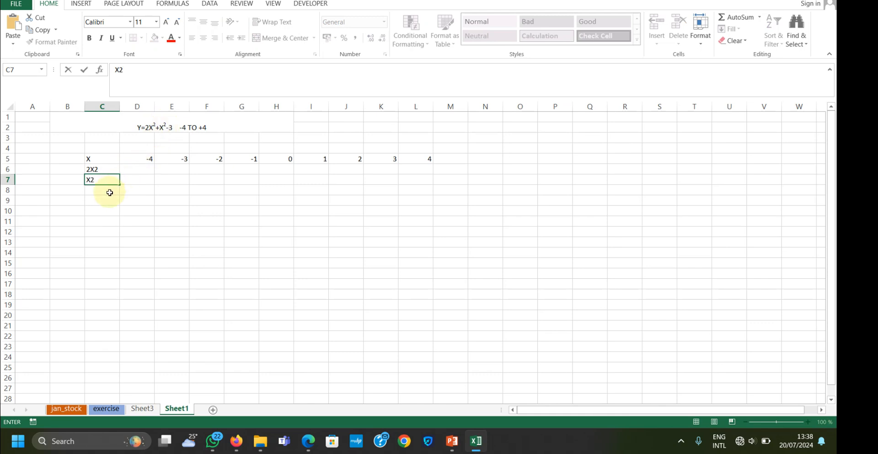
{"action": "left_click", "coordinate": [110, 192]}
{"action": "type", "text": "-"}
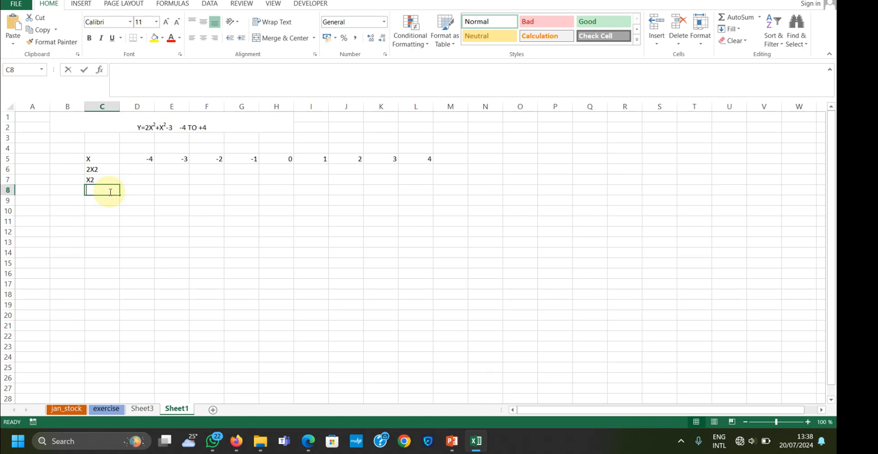
{"action": "type", "text": "3"}
{"action": "left_click", "coordinate": [102, 202]}
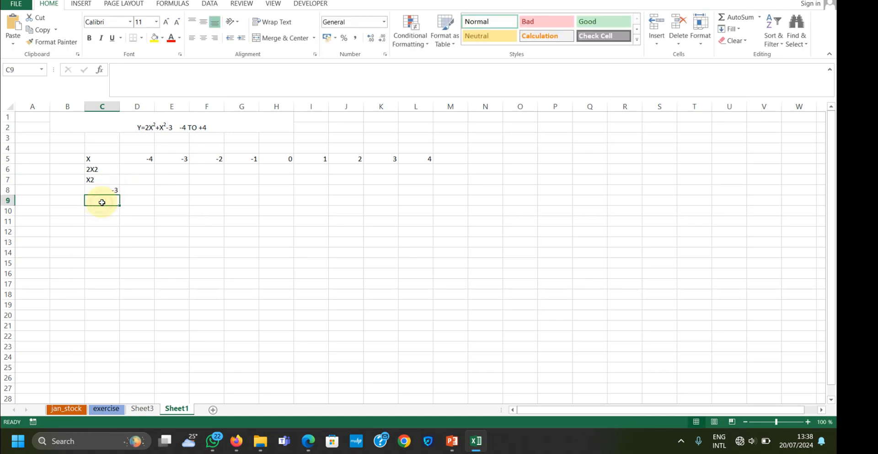
{"action": "type", "text": "Y"}
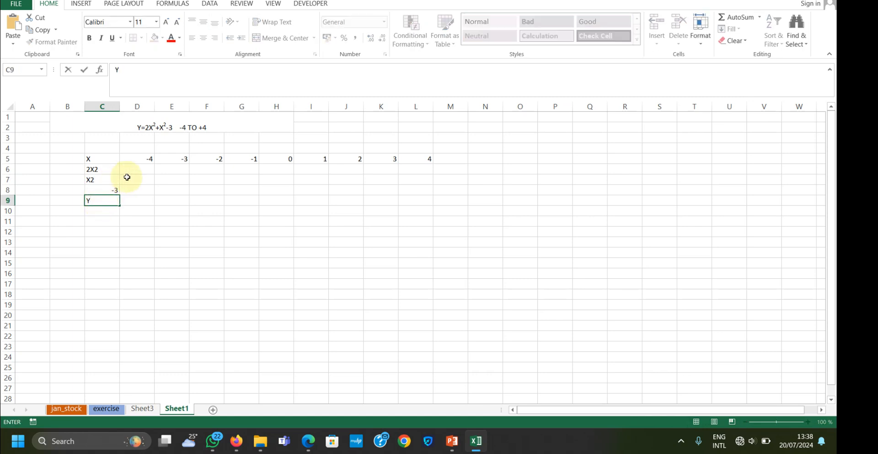
{"action": "left_click", "coordinate": [141, 178]}
Apply all borders to the value table in C5:L9
{"action": "left_click_drag", "start_coordinate": [102, 158], "coordinate": [413, 194]}
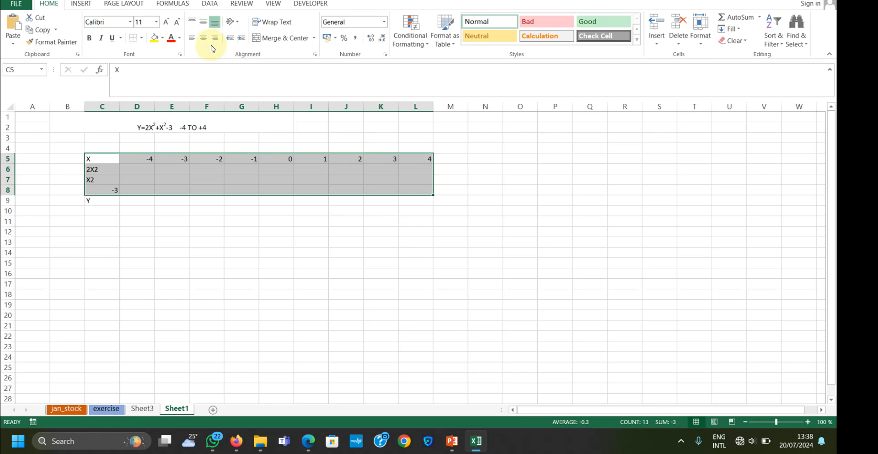
{"action": "left_click", "coordinate": [140, 39]}
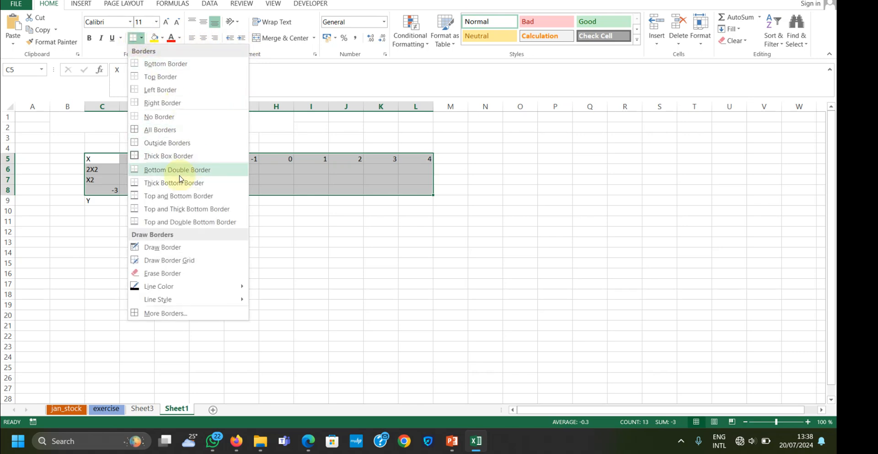
{"action": "left_click", "coordinate": [183, 129]}
{"action": "left_click", "coordinate": [165, 199]}
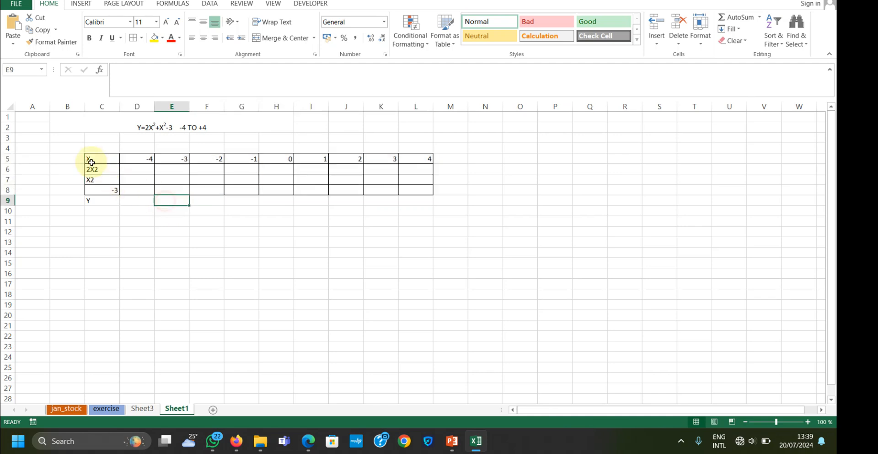
{"action": "left_click_drag", "start_coordinate": [91, 160], "coordinate": [417, 201]}
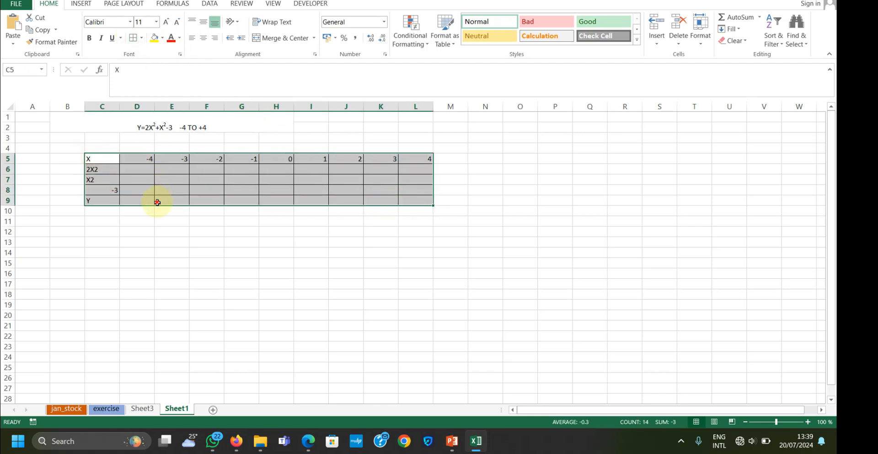
Centre the row labels in C5:C9 horizontally and vertically
{"action": "left_click", "coordinate": [101, 159]}
{"action": "left_click_drag", "start_coordinate": [108, 185], "coordinate": [120, 203]}
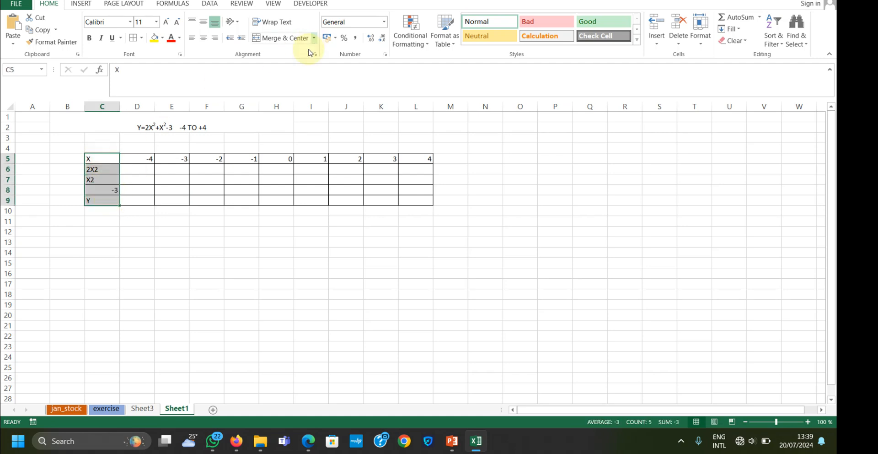
{"action": "left_click", "coordinate": [203, 22]}
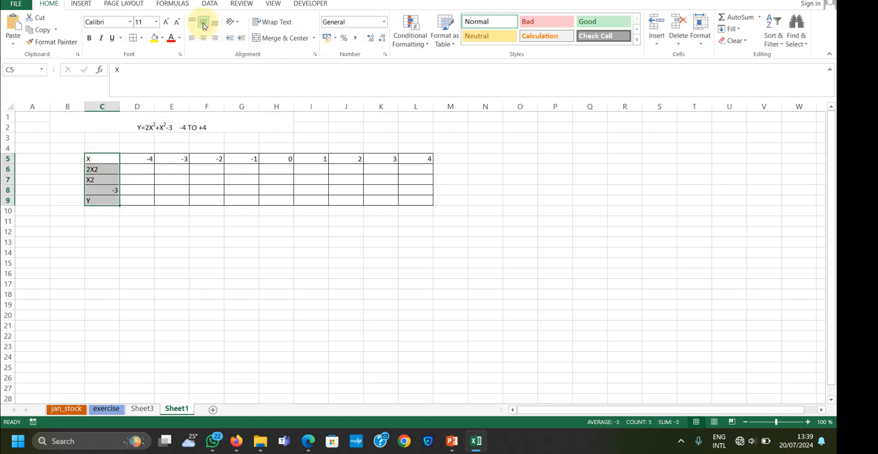
{"action": "left_click", "coordinate": [203, 38]}
{"action": "left_click", "coordinate": [169, 178]}
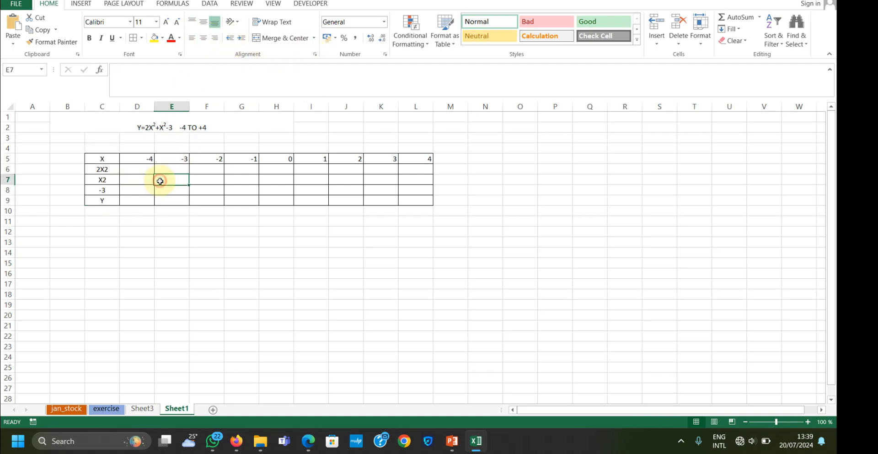
Format the exponent 2 at the end of the 2X2 label in C6 as superscript
{"action": "double_click", "coordinate": [106, 170]}
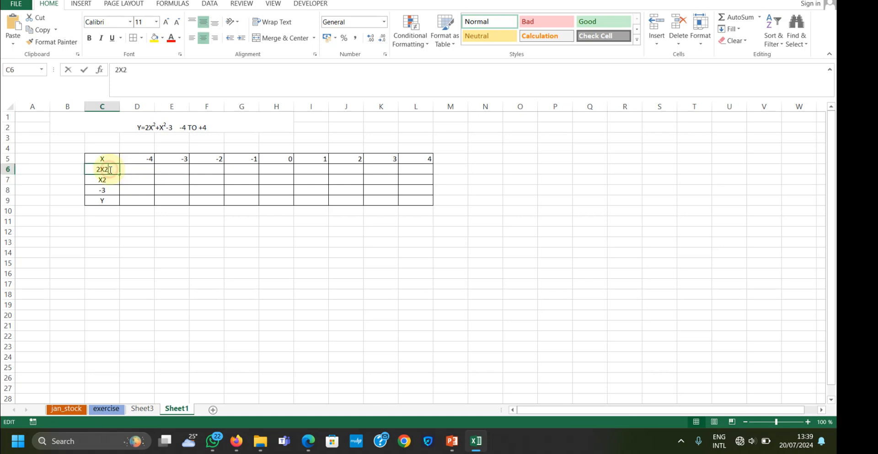
{"action": "left_click", "coordinate": [179, 54]}
{"action": "left_click", "coordinate": [307, 137]}
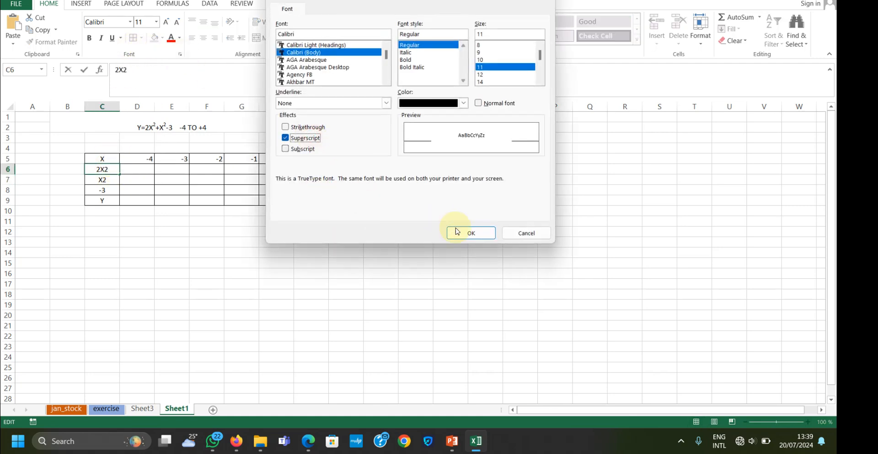
{"action": "left_click", "coordinate": [466, 232]}
{"action": "left_click", "coordinate": [116, 193]}
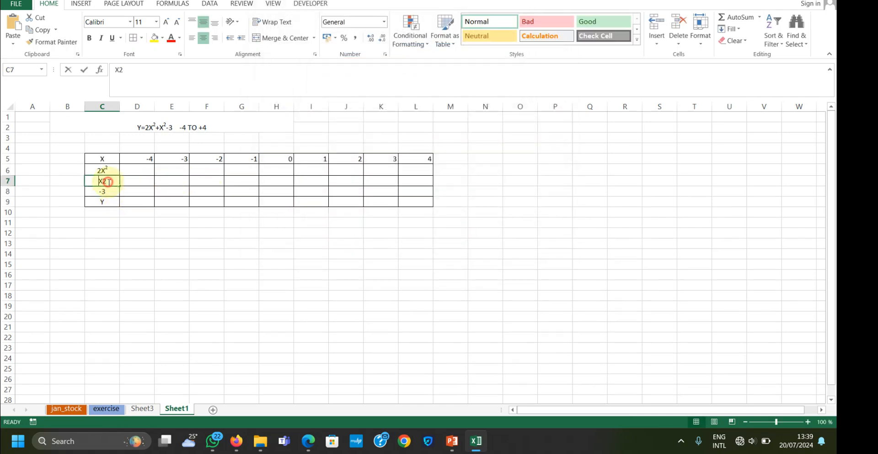
Format the exponent 2 at the end of the X2 label in C7 as superscript
{"action": "double_click", "coordinate": [109, 183]}
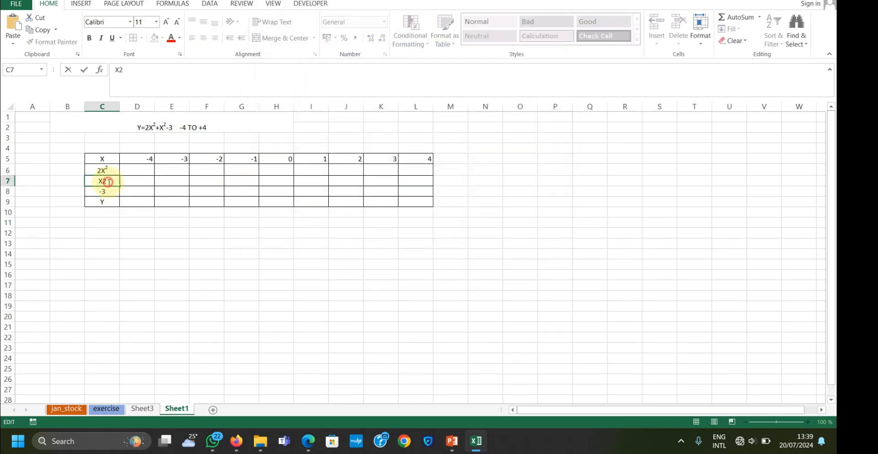
{"action": "left_click", "coordinate": [180, 54]}
{"action": "left_click", "coordinate": [315, 138]}
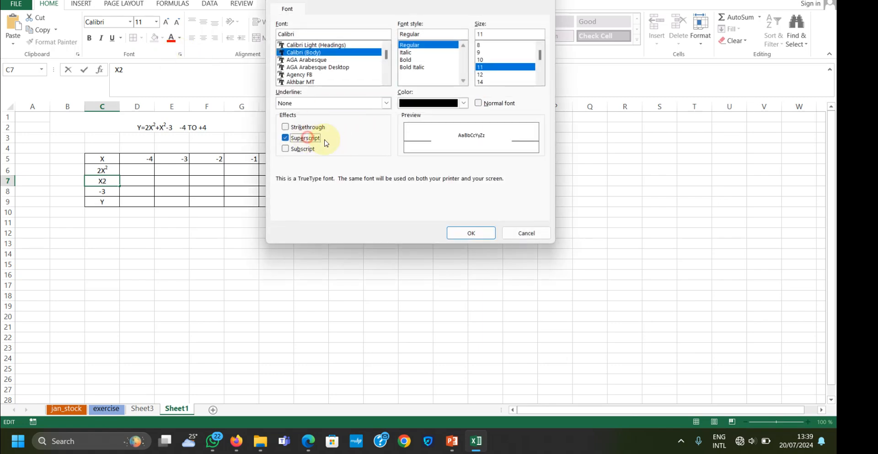
{"action": "left_click", "coordinate": [467, 233]}
{"action": "left_click", "coordinate": [141, 180]}
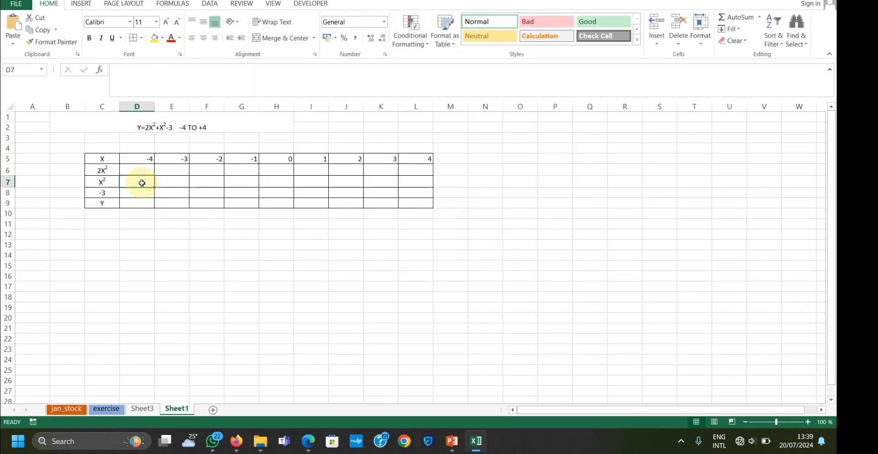
Try to add a plus sign in front of the X2 label in C7
{"action": "double_click", "coordinate": [94, 183]}
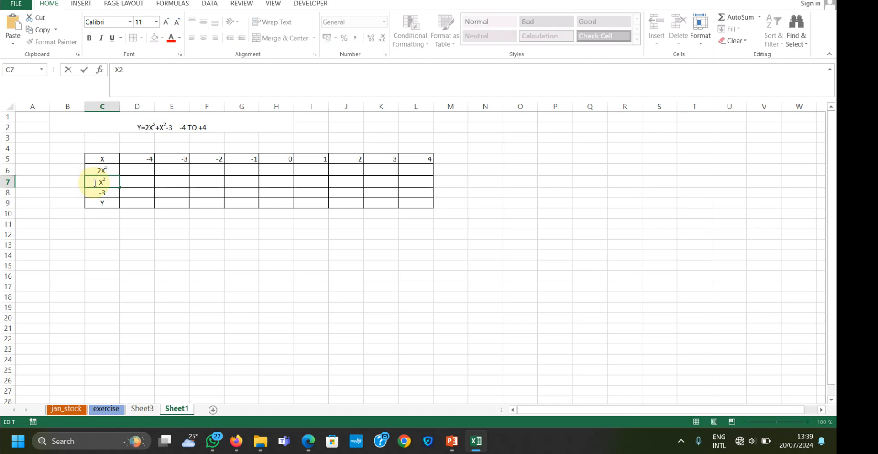
{"action": "type", "text": "+"}
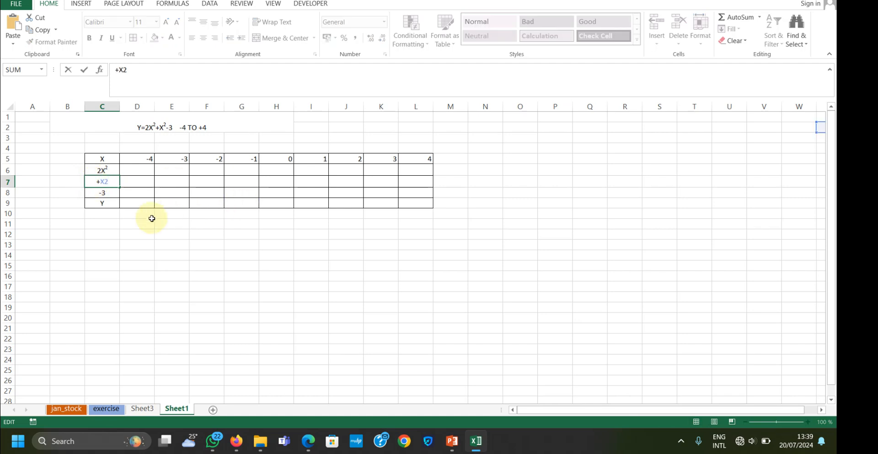
{"action": "left_click", "coordinate": [142, 223]}
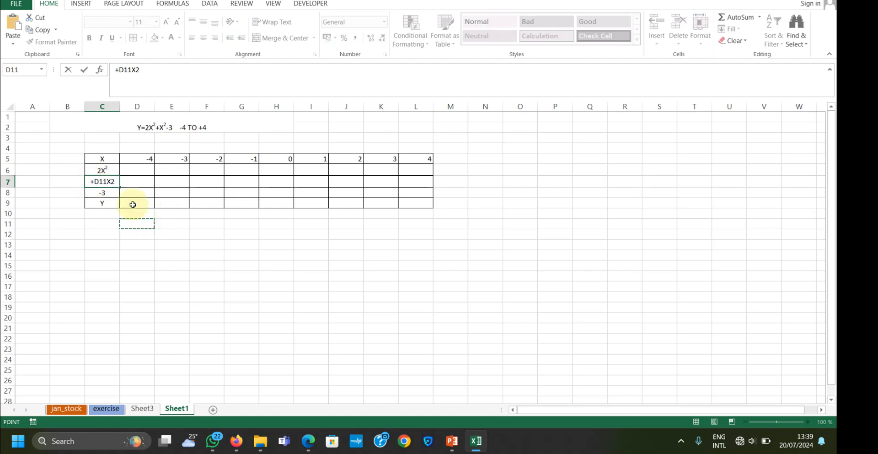
{"action": "key", "text": "BackSpace"}
{"action": "type", "text": "D11"}
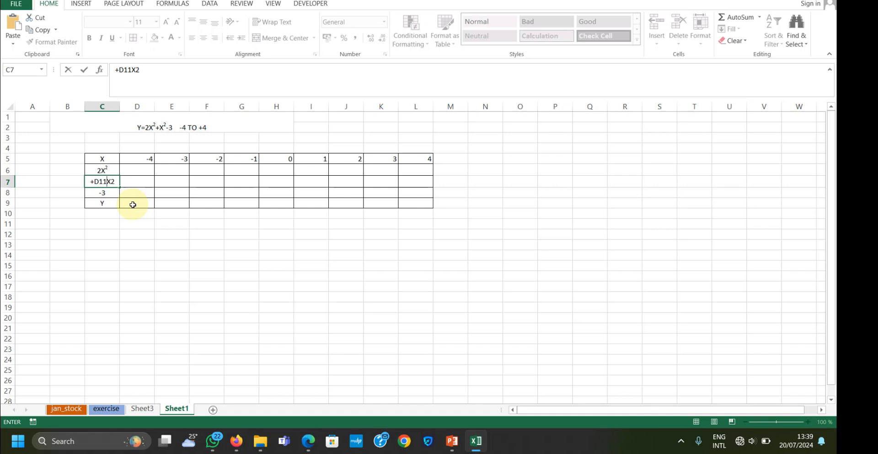
{"action": "key", "text": "BackSpace"}
{"action": "key", "text": "BackSpace"}
{"action": "key", "text": "BackSpace"}
{"action": "key", "text": "BackSpace"}
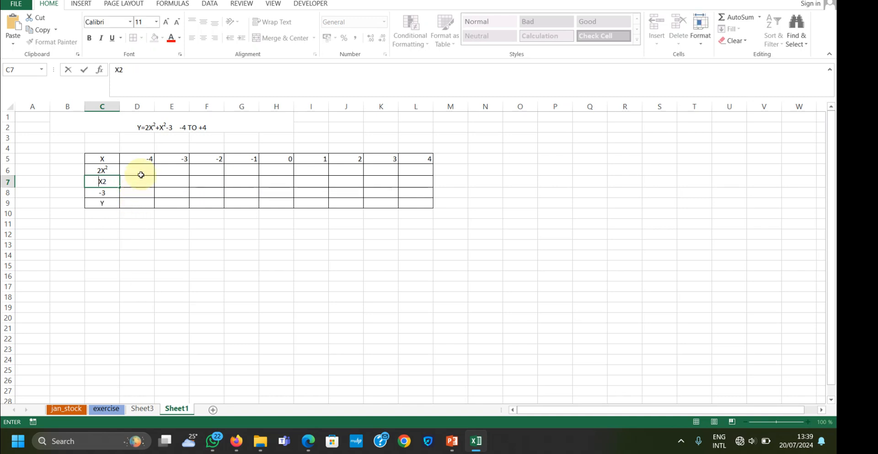
Enter the formula =2*(D5*D5) in D6 to calculate 2X² for the first X value
{"action": "left_click", "coordinate": [139, 171]}
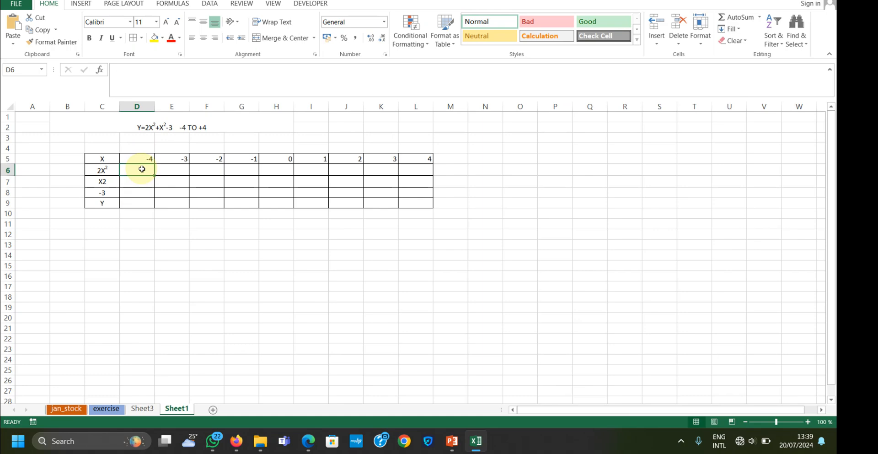
{"action": "type", "text": "="}
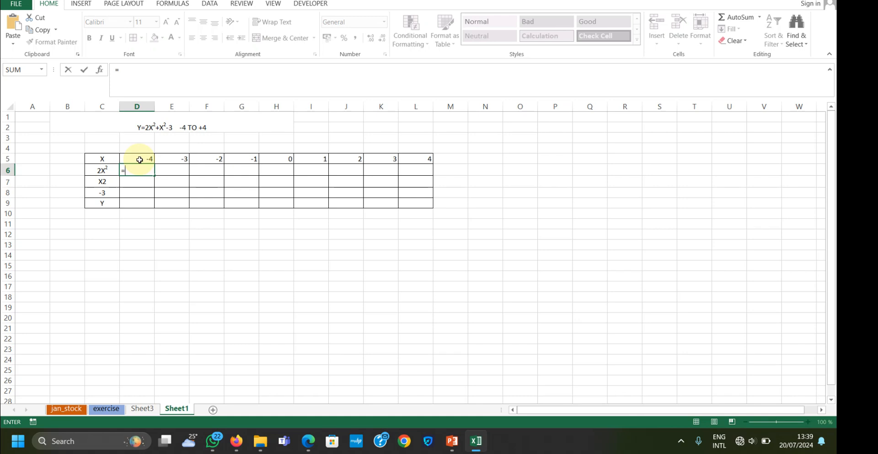
{"action": "left_click", "coordinate": [139, 157]}
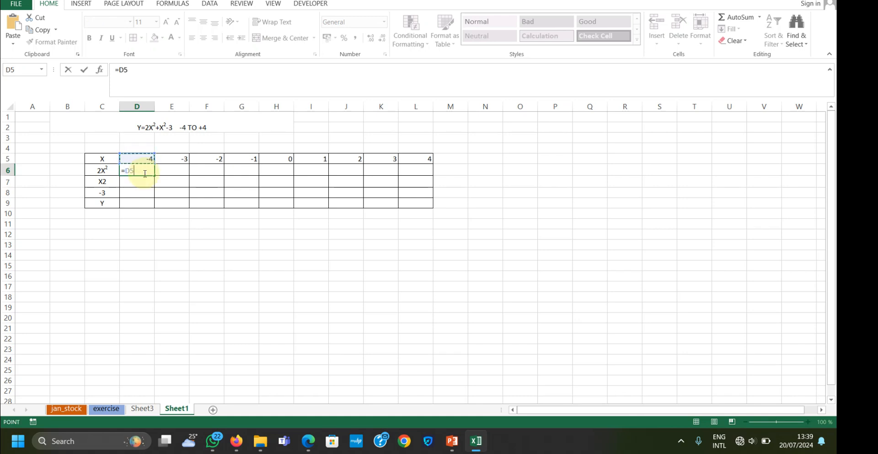
{"action": "type", "text": "*"}
{"action": "left_click", "coordinate": [131, 170]}
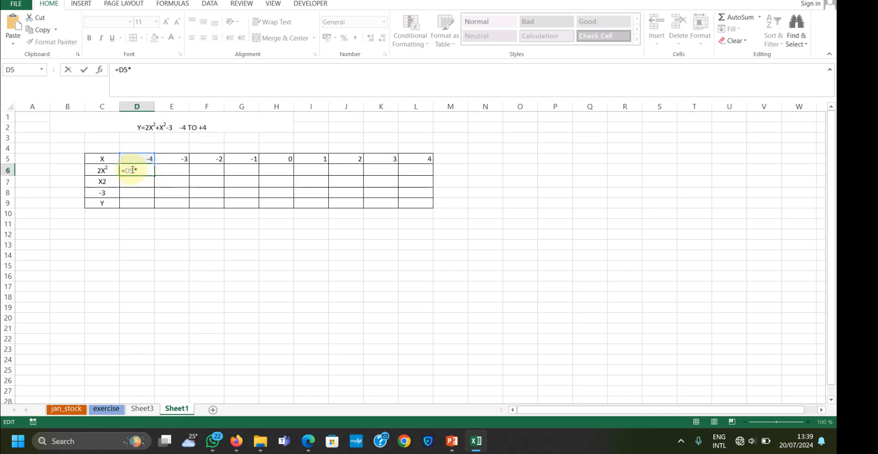
{"action": "type", "text": "2*"}
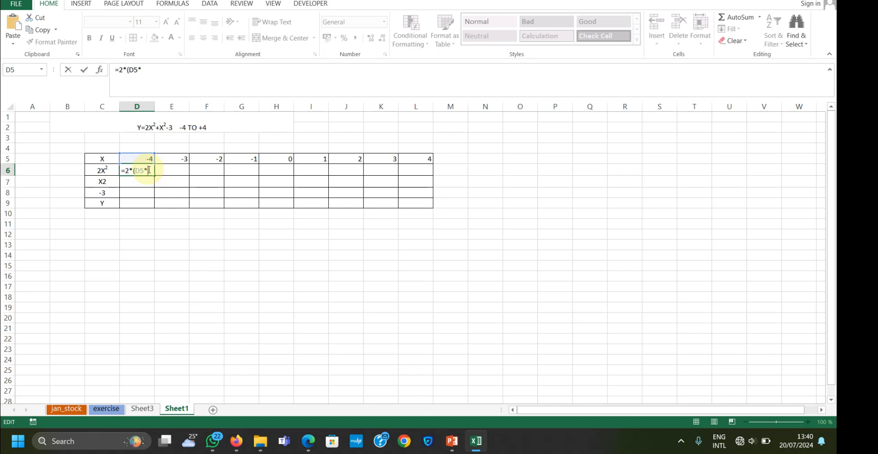
{"action": "type", "text": "d"}
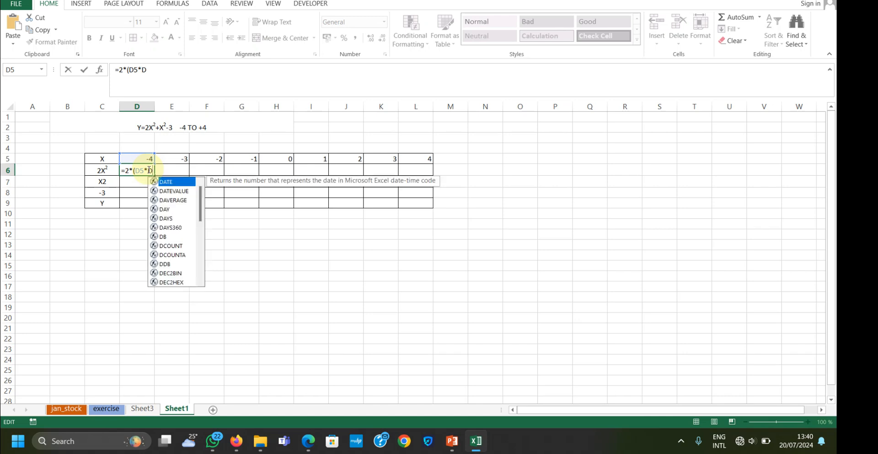
{"action": "type", "text": "5"}
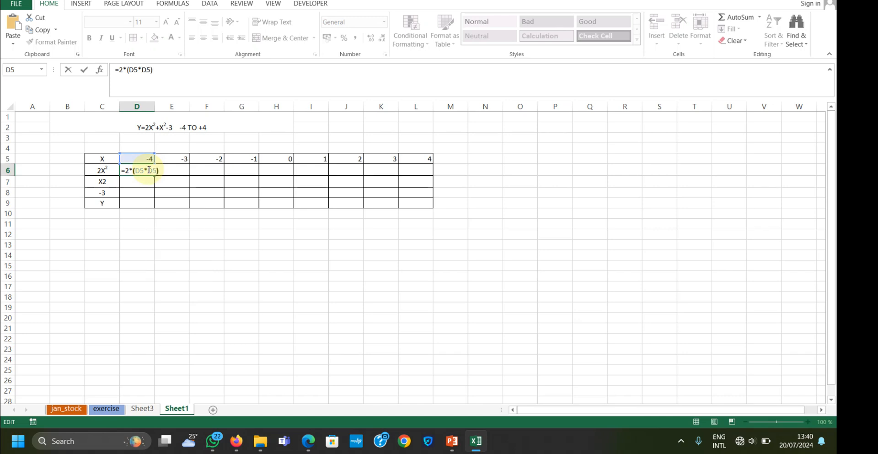
{"action": "type", "text": ")"}
{"action": "key", "text": "Return"}
Fill the 2X² formula from D6 across the row to L6
{"action": "left_click", "coordinate": [141, 170]}
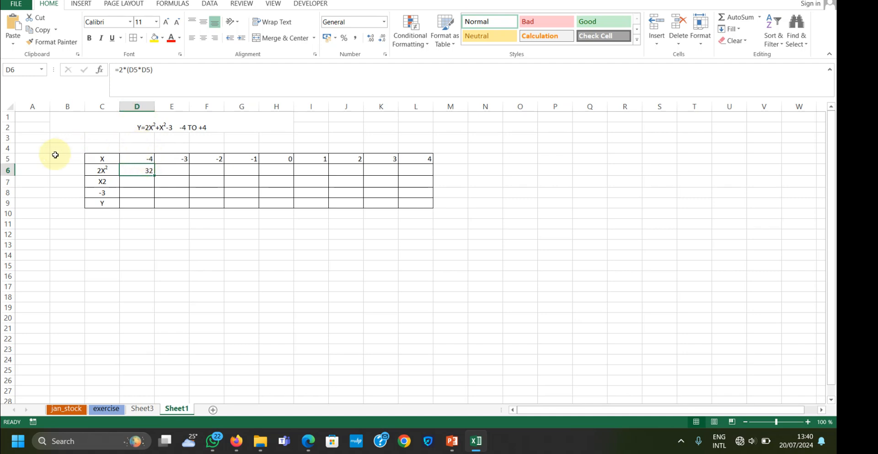
{"action": "left_click", "coordinate": [144, 160]}
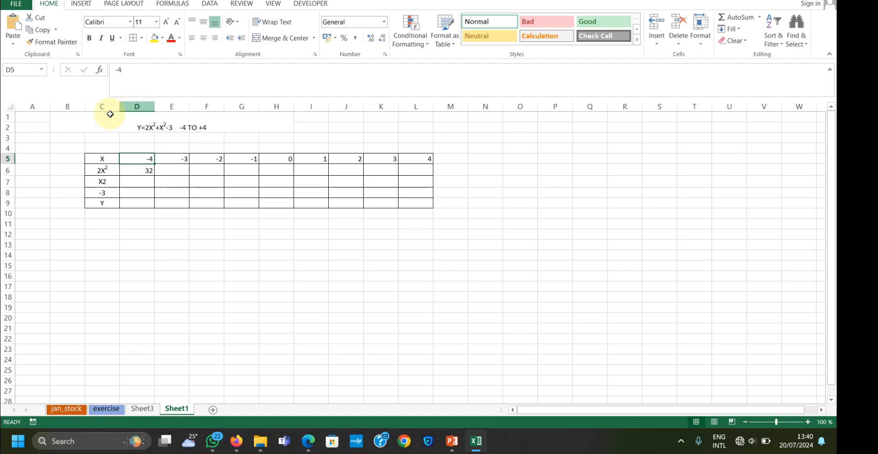
{"action": "left_click", "coordinate": [143, 169]}
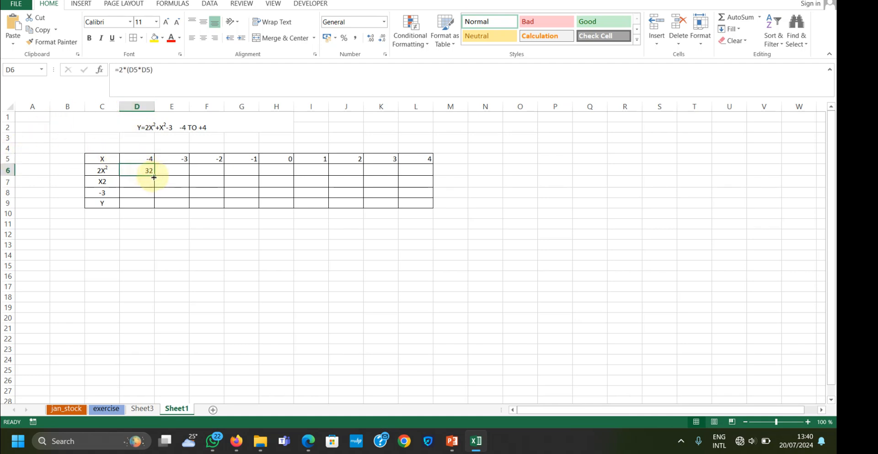
{"action": "left_click_drag", "start_coordinate": [155, 177], "coordinate": [425, 175]}
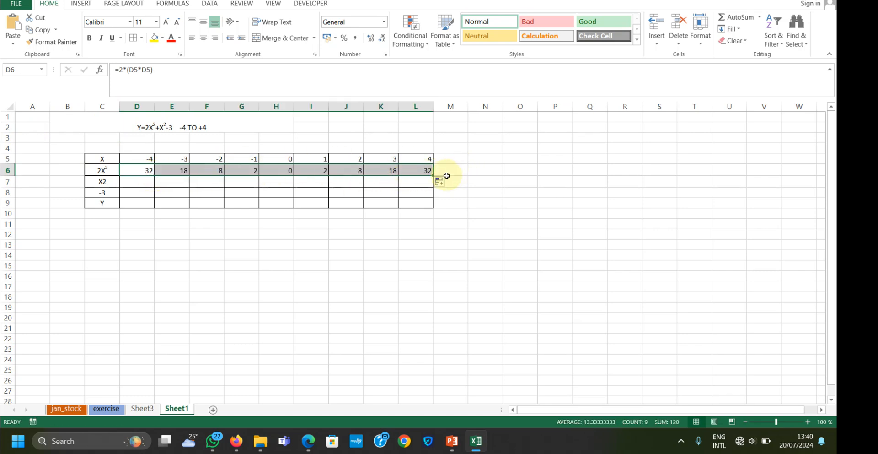
Enter the formula =D5*D5 in D7 and fill it across the row to L7
{"action": "left_click", "coordinate": [138, 180]}
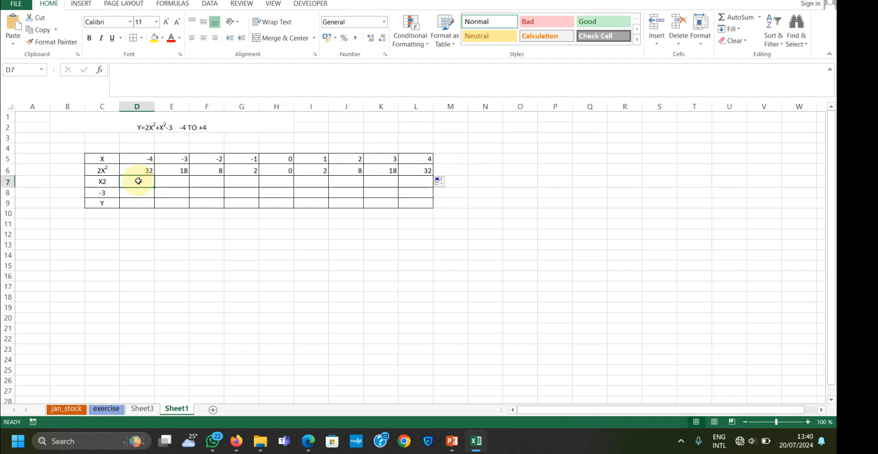
{"action": "type", "text": "="}
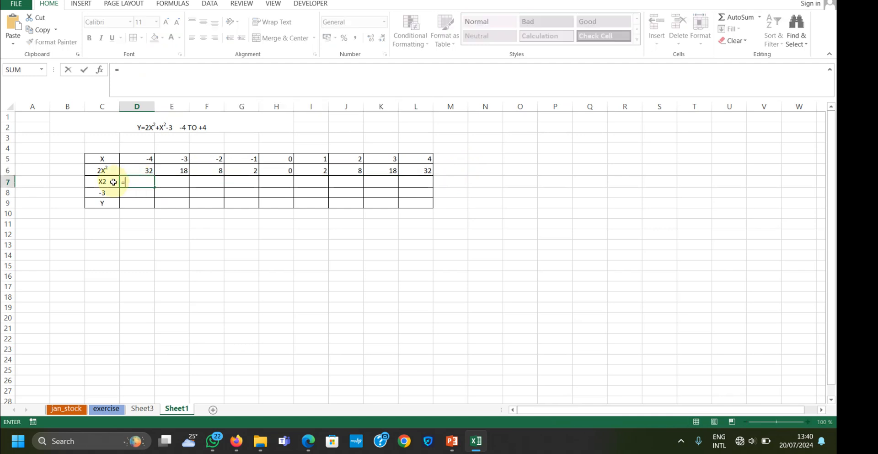
{"action": "left_click", "coordinate": [147, 158]}
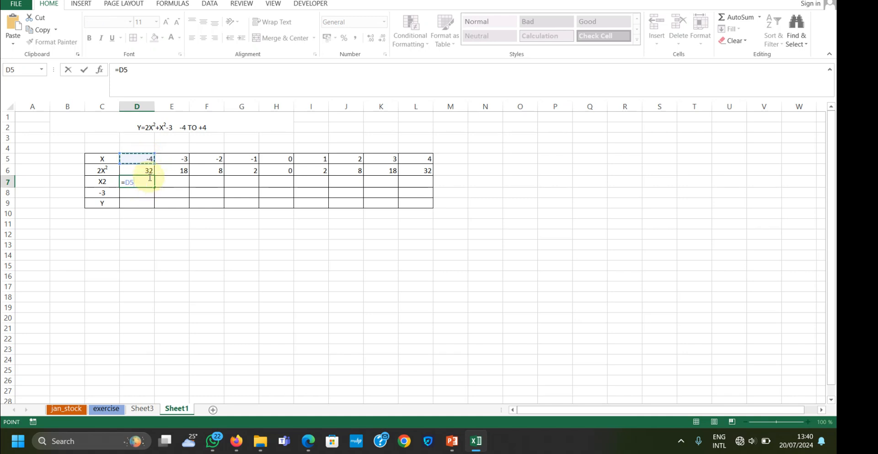
{"action": "type", "text": "*D"}
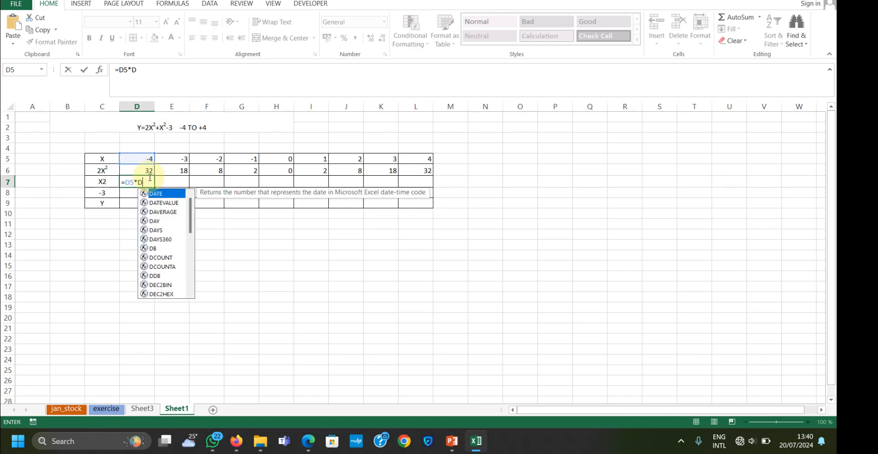
{"action": "type", "text": "5"}
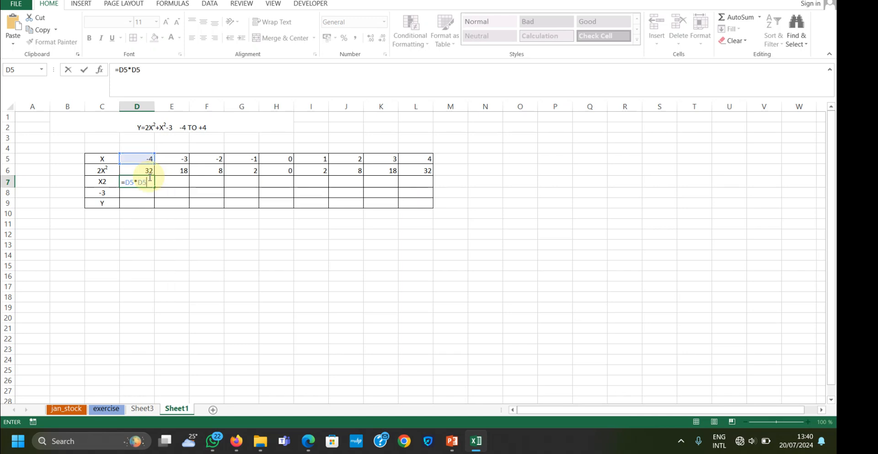
{"action": "key", "text": "Return"}
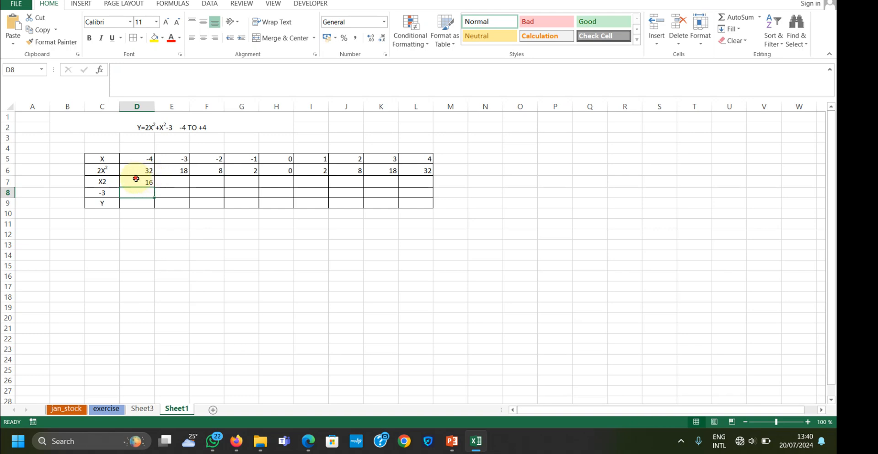
{"action": "left_click", "coordinate": [135, 179]}
{"action": "left_click_drag", "start_coordinate": [155, 186], "coordinate": [426, 180]}
Enter the constant -3 in D8 and fill it across the row to L8
{"action": "left_click", "coordinate": [141, 197]}
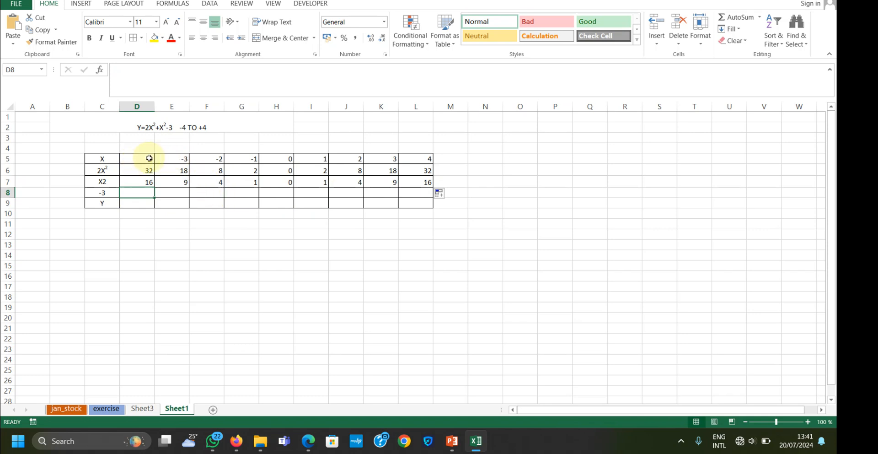
{"action": "type", "text": "-"}
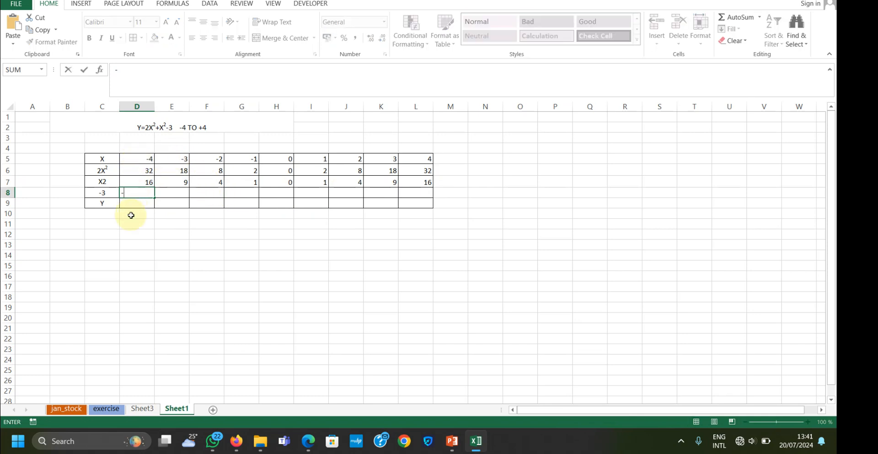
{"action": "type", "text": "3"}
{"action": "left_click", "coordinate": [147, 193]}
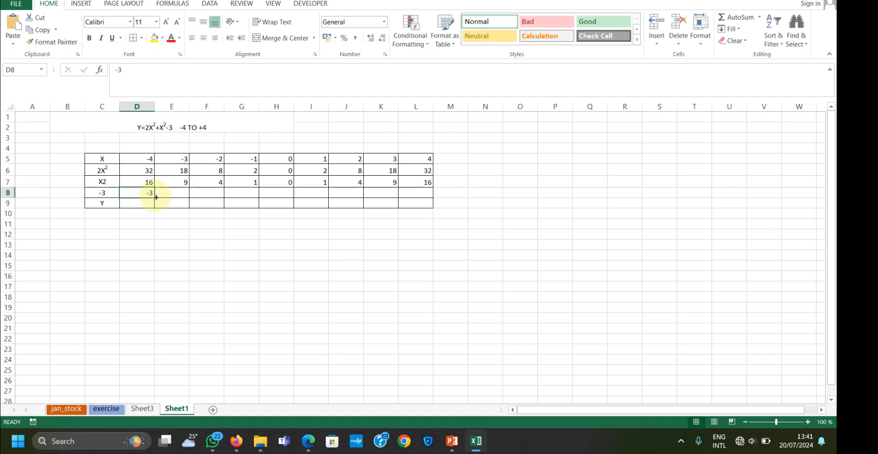
{"action": "left_click_drag", "start_coordinate": [156, 196], "coordinate": [425, 191]}
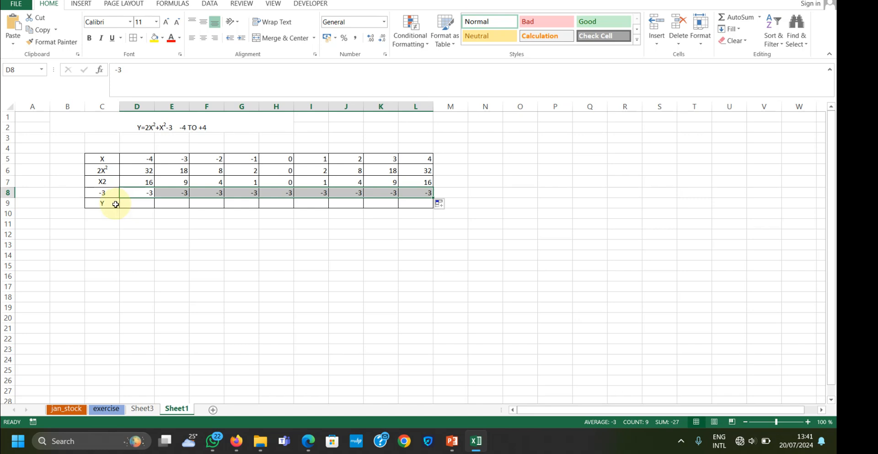
Enter the formula =SUM(D6:D8) in D9 and fill it across the Y row to L9
{"action": "left_click", "coordinate": [136, 204]}
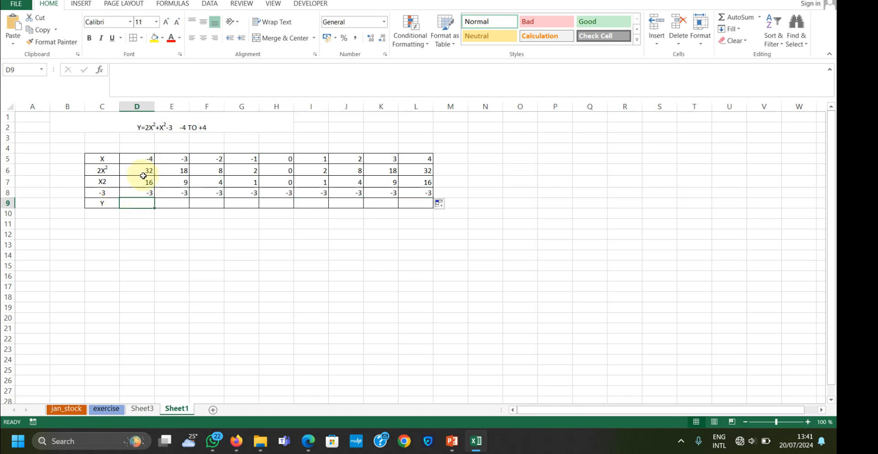
{"action": "type", "text": "="}
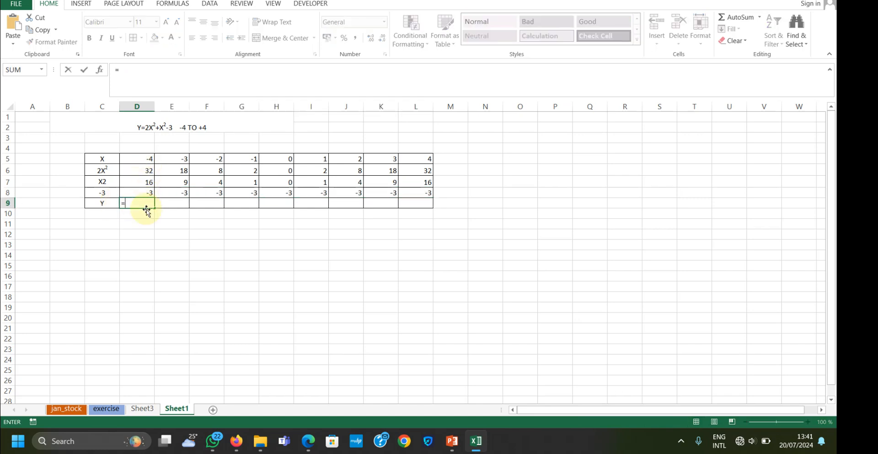
{"action": "type", "text": "S"}
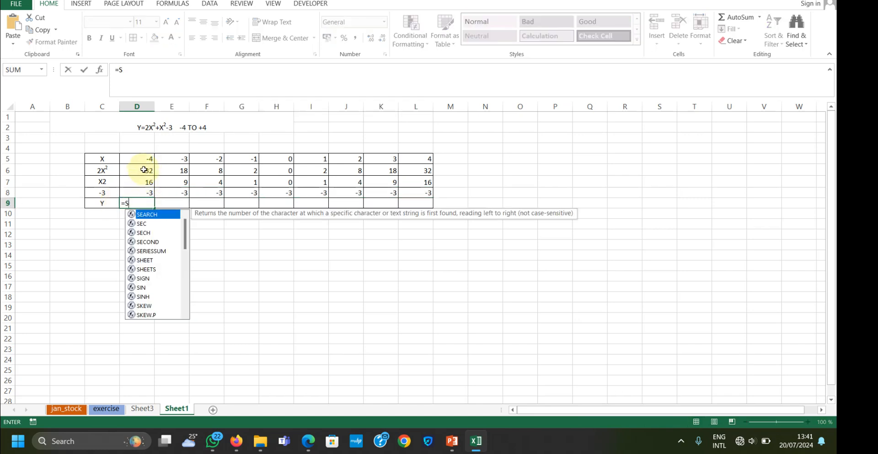
{"action": "type", "text": "UM("}
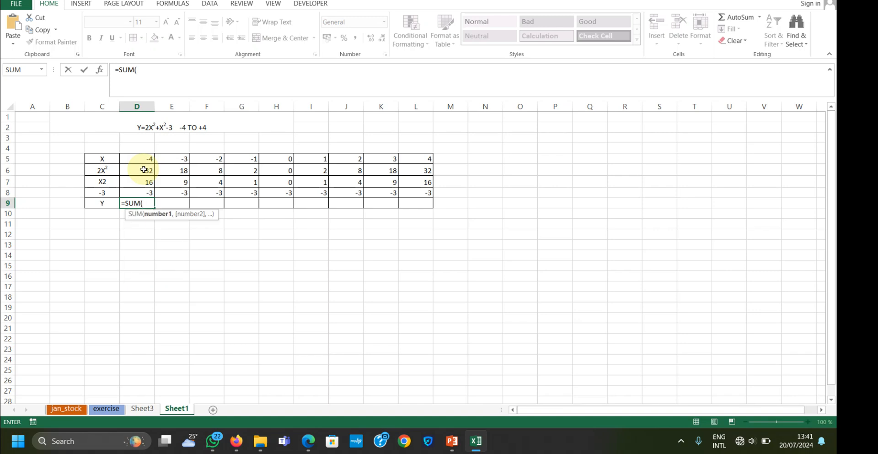
{"action": "left_click", "coordinate": [143, 170]}
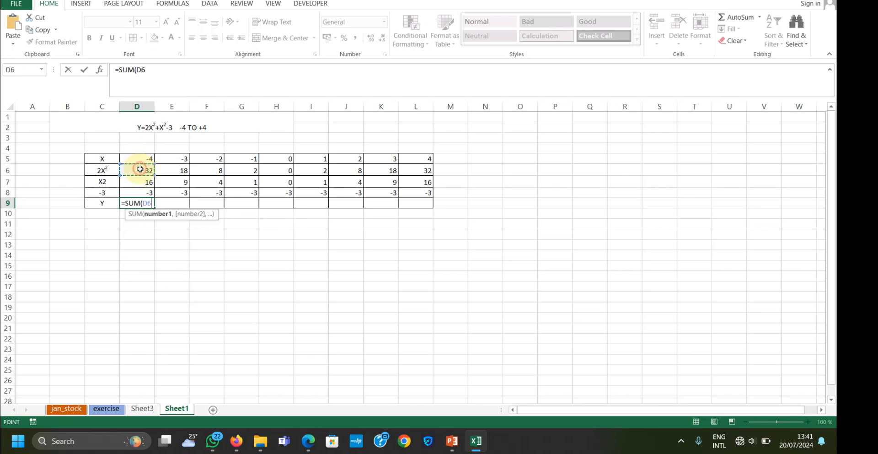
{"action": "left_click_drag", "start_coordinate": [140, 169], "coordinate": [143, 192]}
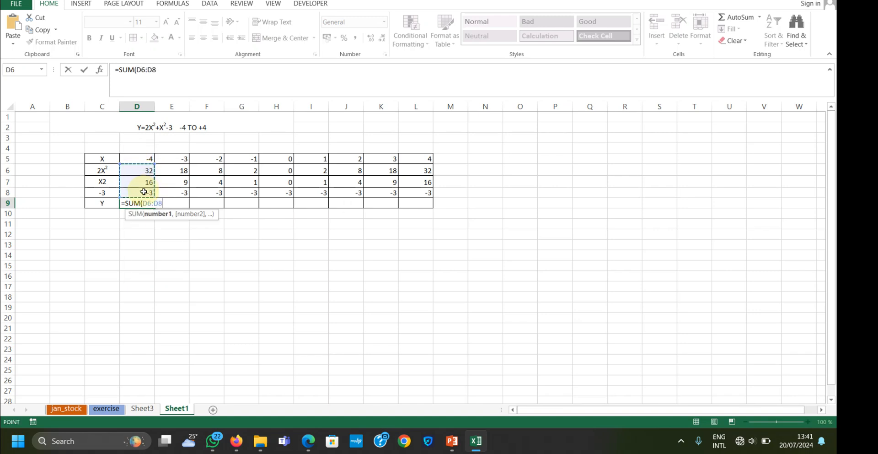
{"action": "key", "text": "Return"}
{"action": "left_click", "coordinate": [154, 205]}
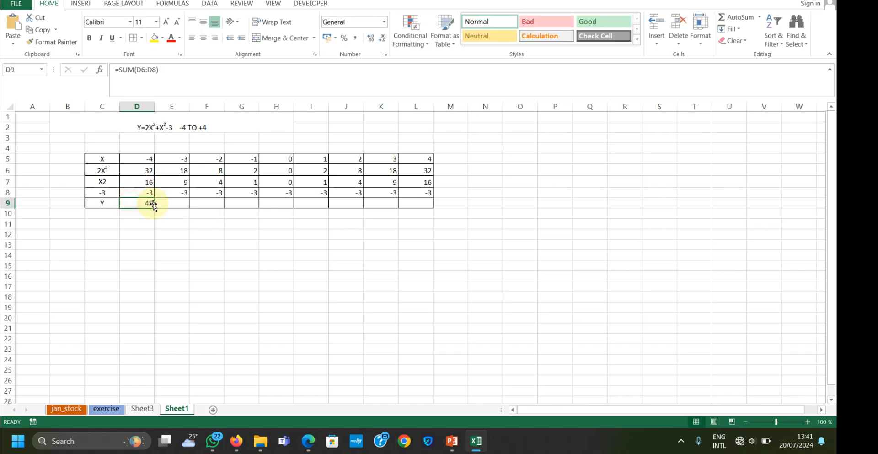
{"action": "left_click_drag", "start_coordinate": [153, 205], "coordinate": [432, 205]}
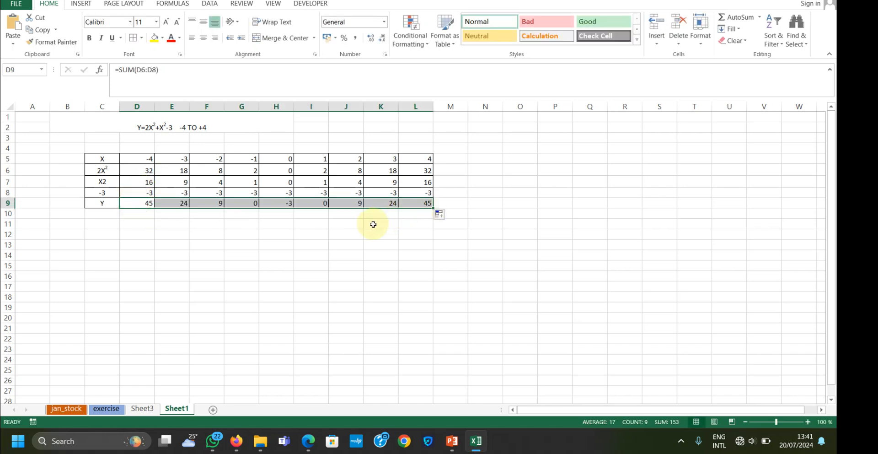
Apply the 20% - Accent6 cell style to the value table in C5:L9
{"action": "left_click_drag", "start_coordinate": [94, 157], "coordinate": [424, 203]}
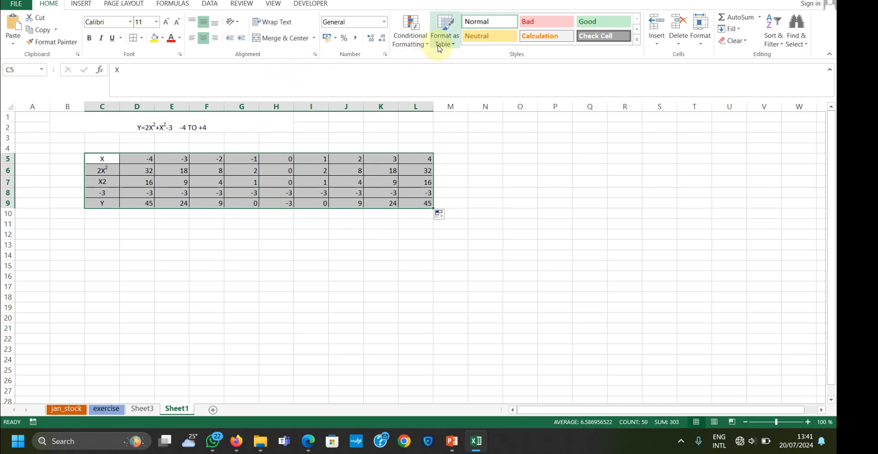
{"action": "left_click", "coordinate": [636, 39]}
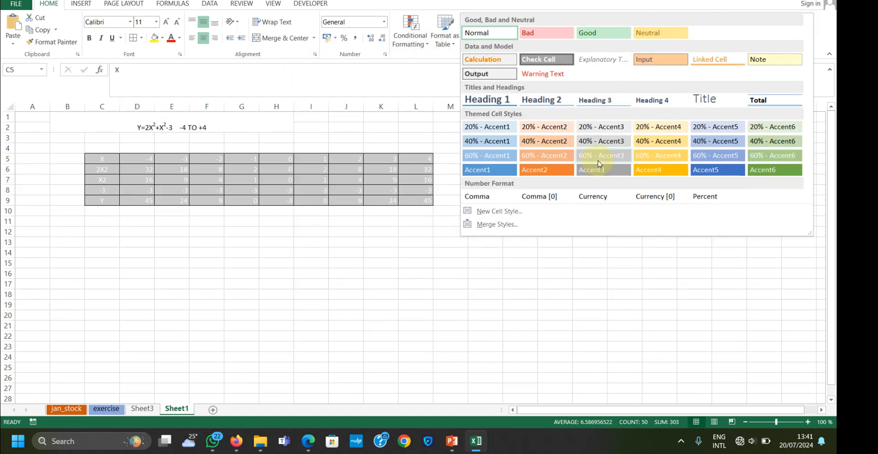
{"action": "left_click", "coordinate": [756, 129]}
{"action": "left_click", "coordinate": [192, 232]}
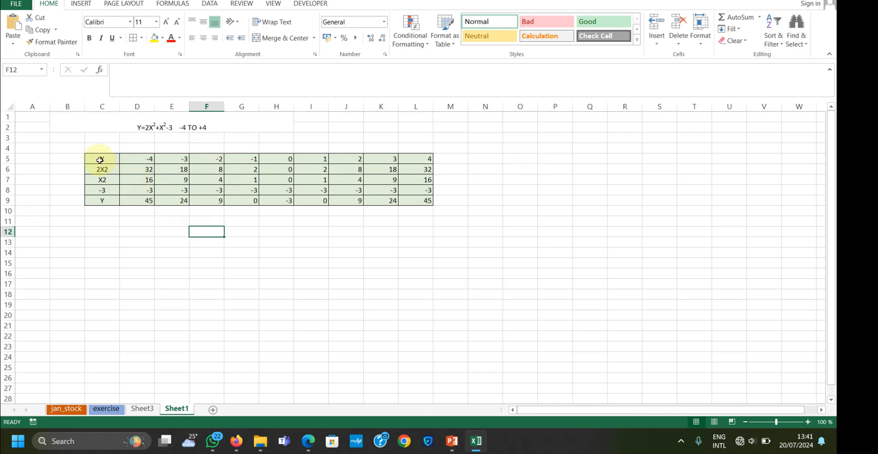
Insert a scatter chart with smooth lines and markers from the X row C5:L5 and the Y row C9:L9
{"action": "left_click_drag", "start_coordinate": [98, 158], "coordinate": [390, 156]}
{"action": "left_click", "coordinate": [205, 158]}
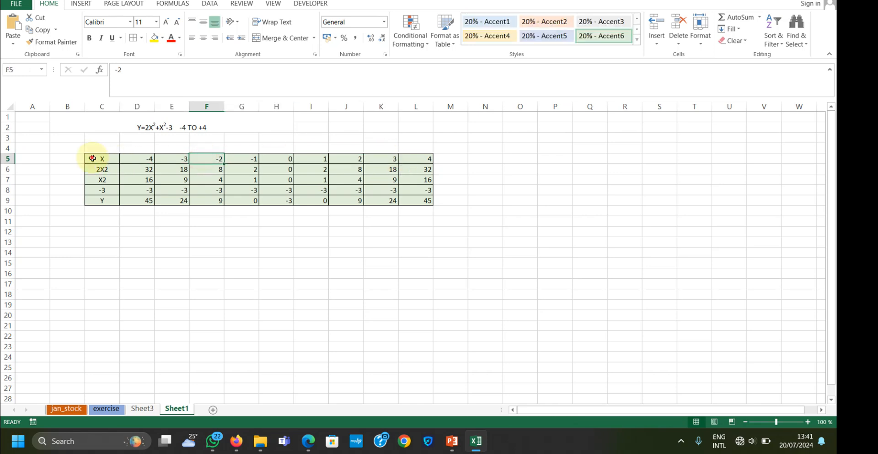
{"action": "left_click_drag", "start_coordinate": [92, 157], "coordinate": [419, 157]}
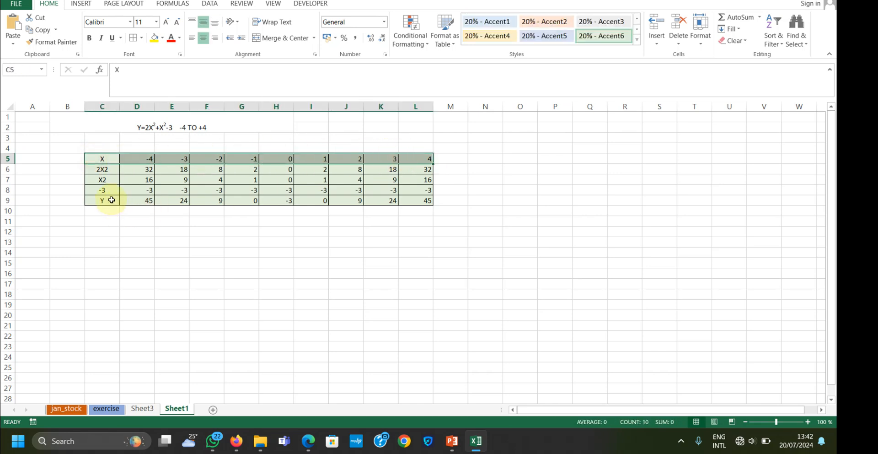
{"action": "left_click_drag", "start_coordinate": [107, 200], "coordinate": [427, 200]}
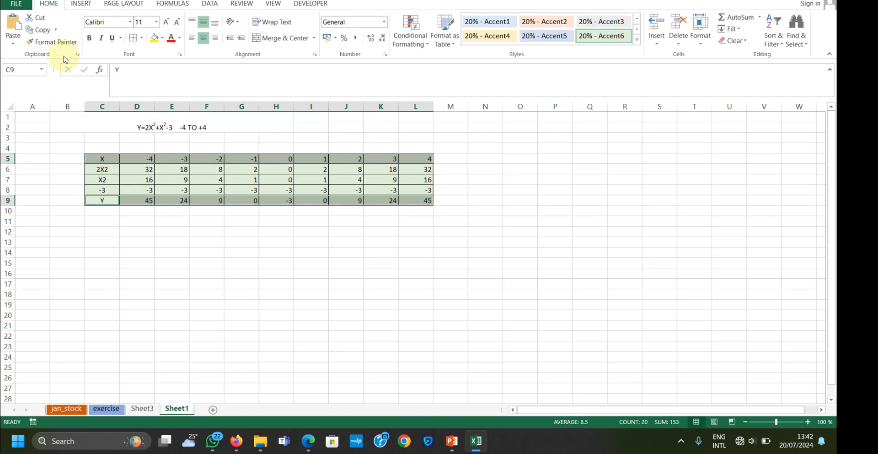
{"action": "left_click", "coordinate": [88, 8]}
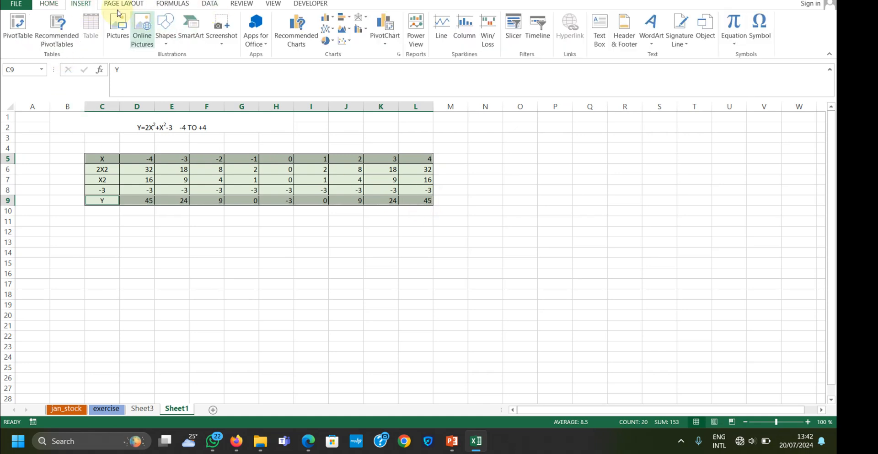
{"action": "left_click", "coordinate": [350, 44]}
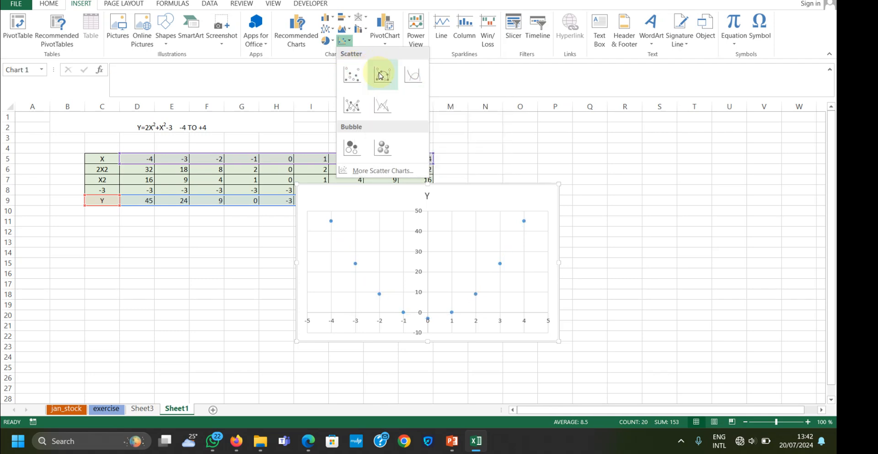
{"action": "left_click", "coordinate": [379, 75]}
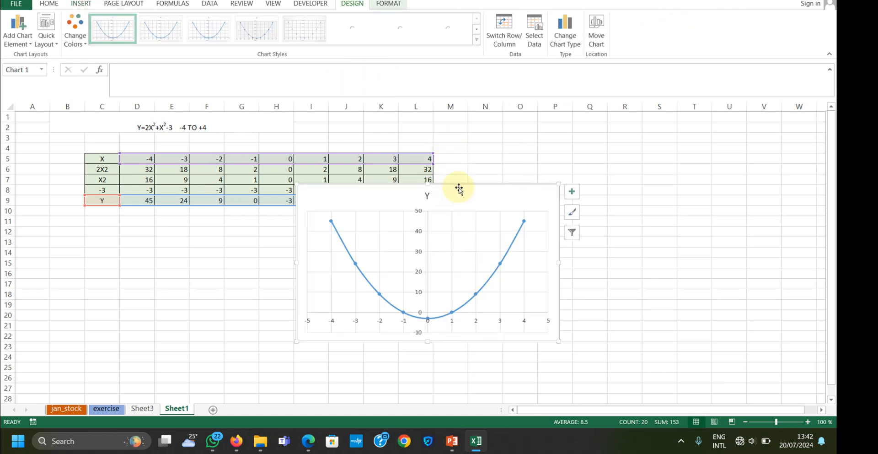
Move the chart beside the value table, clear of its cells, and apply chart Style 11
{"action": "mouse_move", "coordinate": [457, 185]}
{"action": "left_mouse_down"}
{"action": "mouse_move", "coordinate": [615, 171]}
{"action": "mouse_move", "coordinate": [612, 159]}
{"action": "mouse_move", "coordinate": [603, 161]}
{"action": "left_mouse_up"}
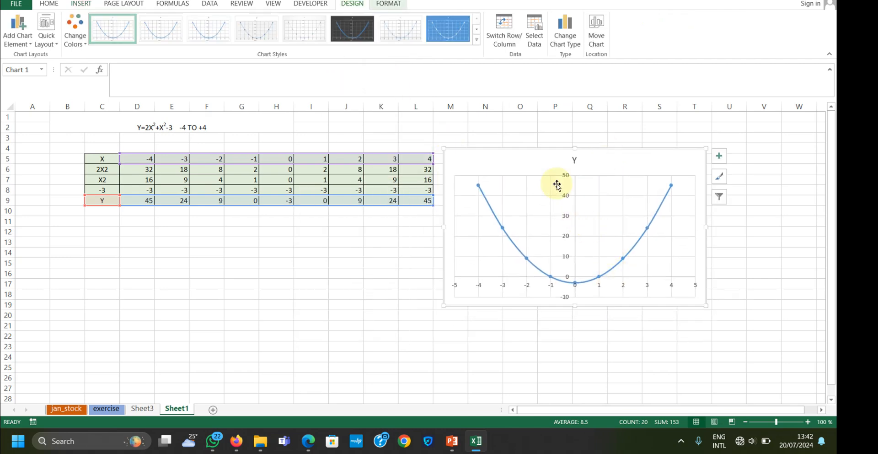
{"action": "left_click", "coordinate": [476, 39]}
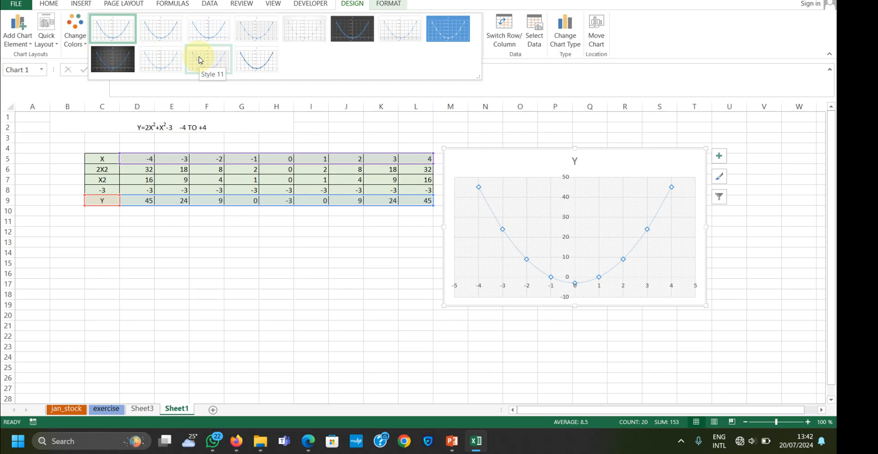
{"action": "left_click", "coordinate": [200, 59]}
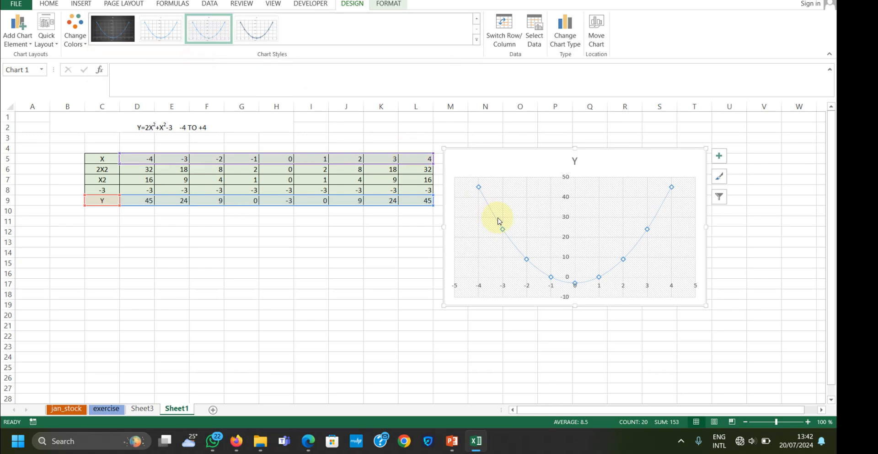
Check the chart point at X = -3 against the matching X and Y cells in the table
{"action": "mouse_move", "coordinate": [503, 232]}
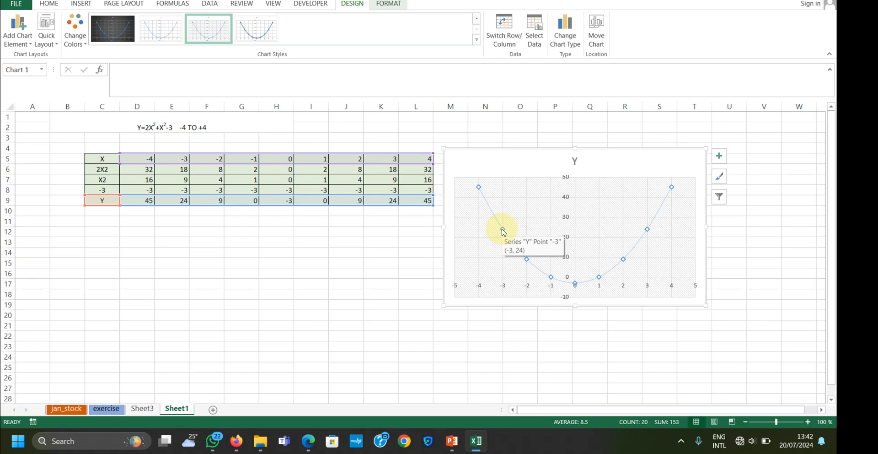
{"action": "left_click", "coordinate": [184, 160]}
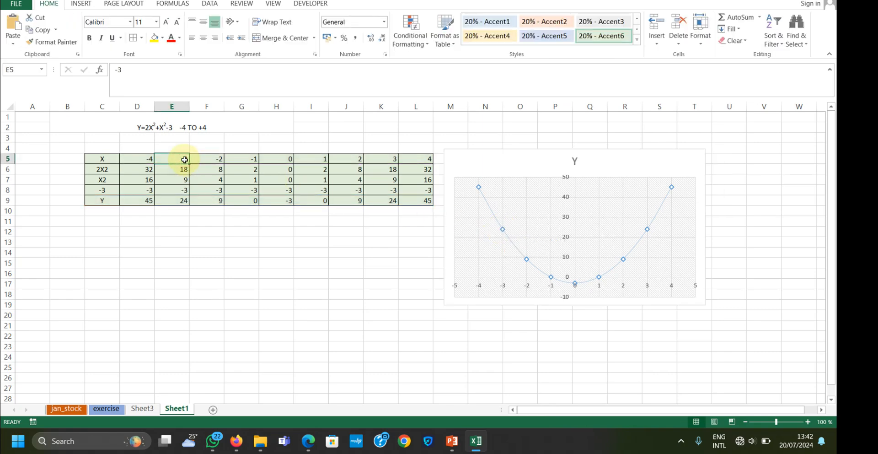
{"action": "left_click", "coordinate": [180, 200]}
{"action": "left_click", "coordinate": [539, 174]}
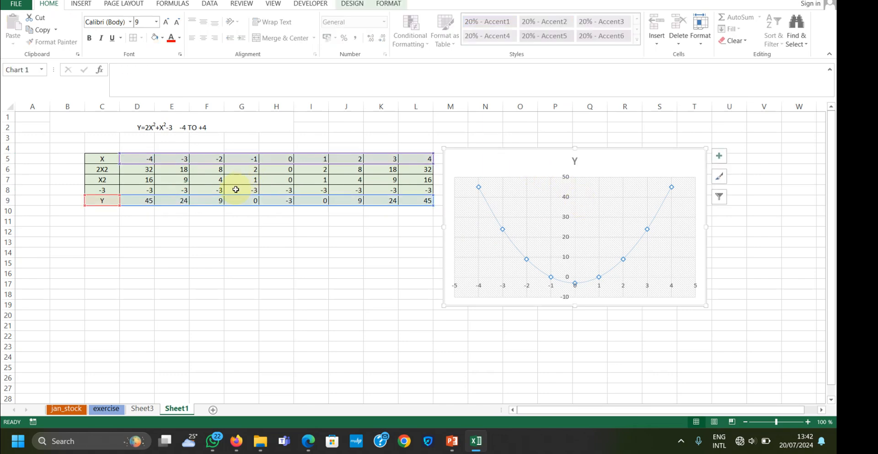
{"action": "scroll", "coordinate": [226, 208], "scroll_direction": "down", "scroll_amount": 3}
{"action": "scroll", "coordinate": [221, 267], "scroll_direction": "up", "scroll_amount": 3}
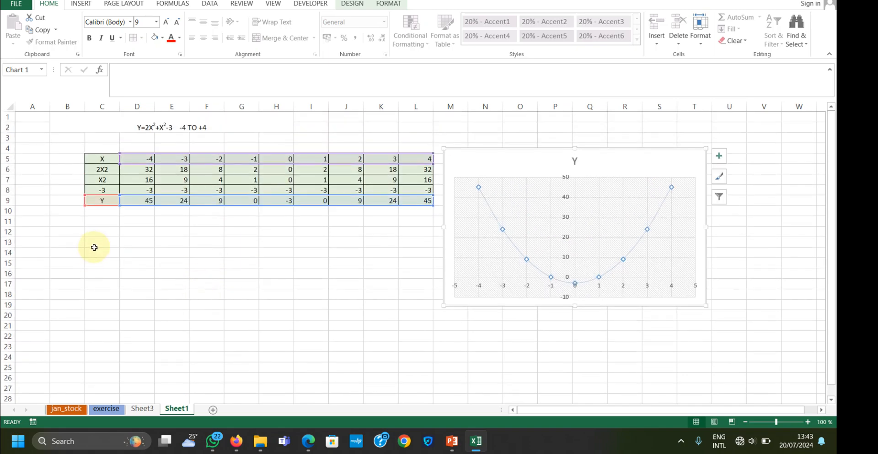
Merge and center C13:G14 and enter the second equation as Y=3X2+X2-3 followed by the range -2 TO 4
{"action": "left_click_drag", "start_coordinate": [98, 241], "coordinate": [244, 252]}
{"action": "left_click", "coordinate": [281, 37]}
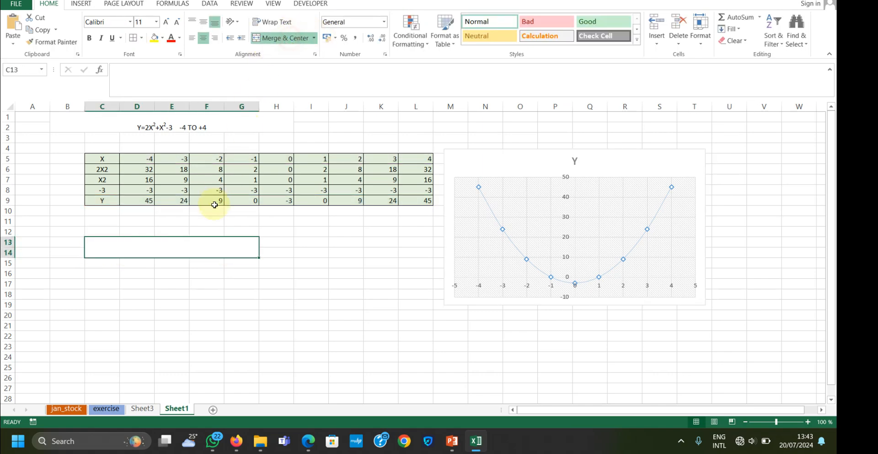
{"action": "double_click", "coordinate": [192, 251]}
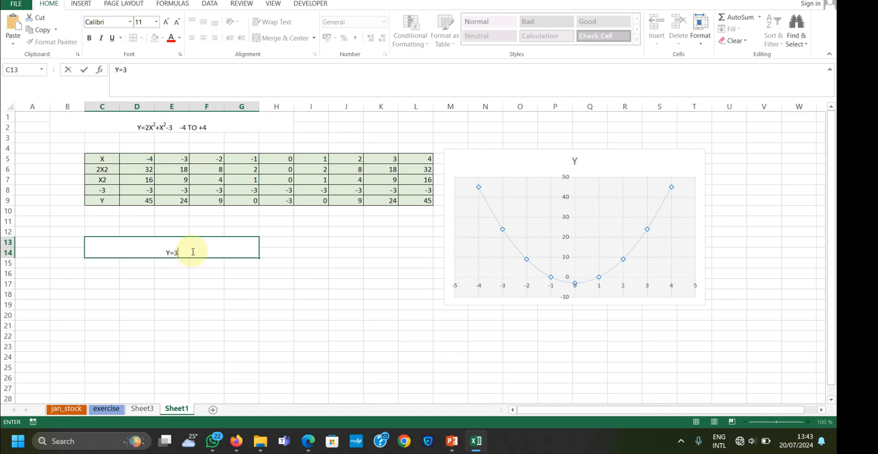
{"action": "type", "text": "Y=3X2+X2-3    -2 TO 4"}
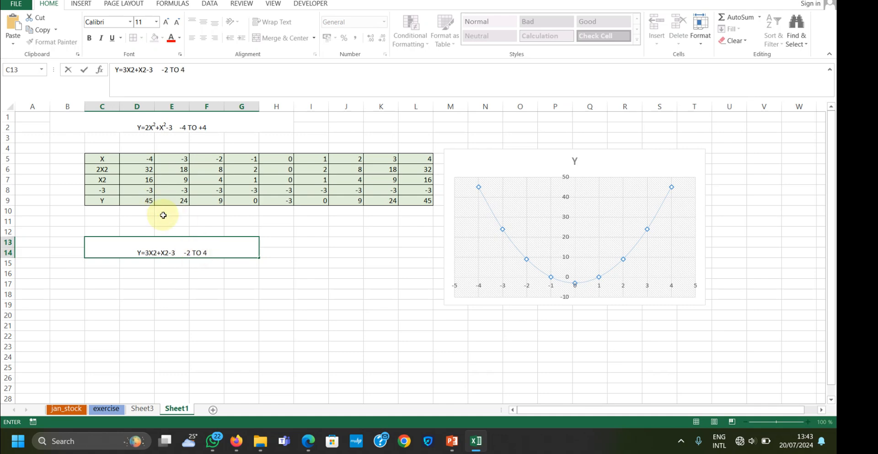
Format the exponent 2 after each X in the second equation in C13 as superscript
{"action": "left_click", "coordinate": [157, 253]}
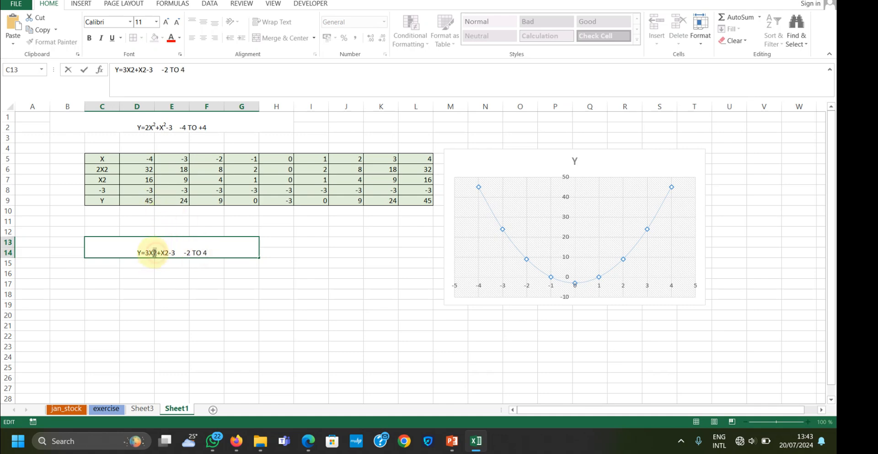
{"action": "left_click_drag", "start_coordinate": [152, 252], "coordinate": [157, 252]}
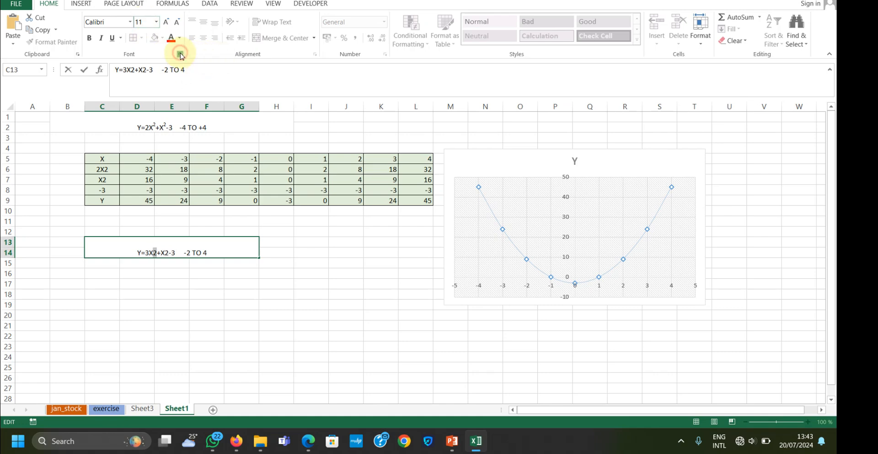
{"action": "left_click", "coordinate": [180, 55]}
{"action": "left_click", "coordinate": [311, 138]}
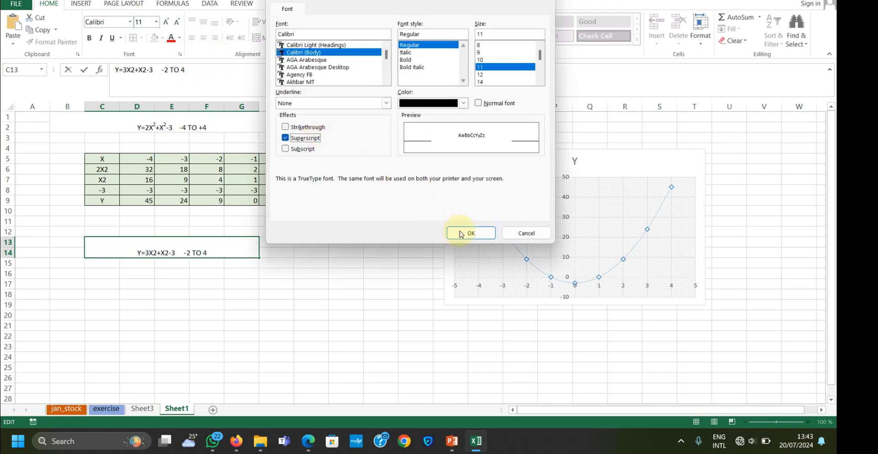
{"action": "left_click", "coordinate": [461, 234]}
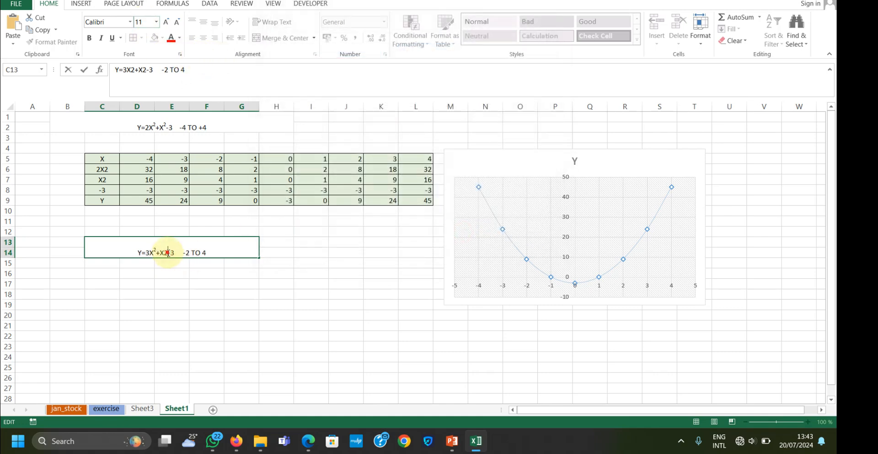
{"action": "left_click_drag", "start_coordinate": [168, 252], "coordinate": [163, 253]}
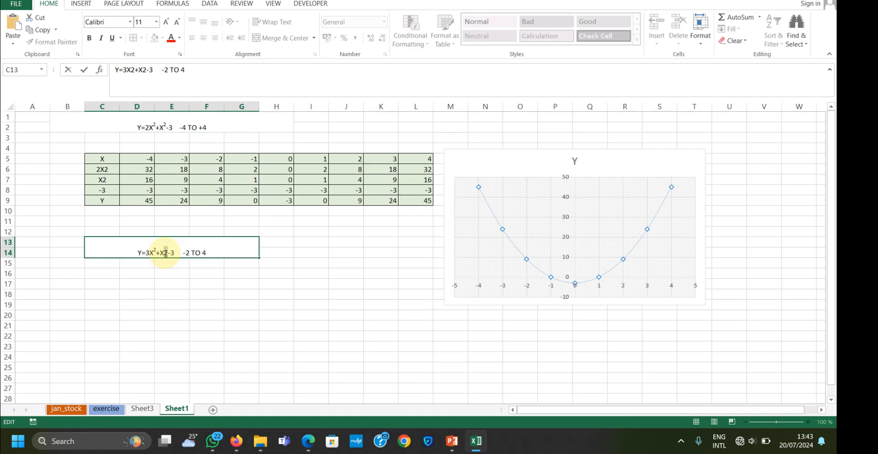
{"action": "left_click", "coordinate": [181, 55]}
{"action": "left_click", "coordinate": [288, 138]}
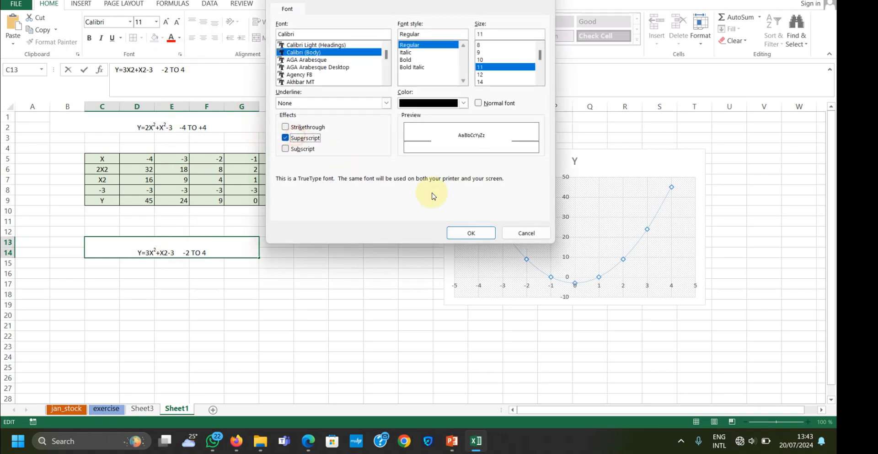
{"action": "left_click", "coordinate": [468, 234]}
{"action": "left_click", "coordinate": [232, 282]}
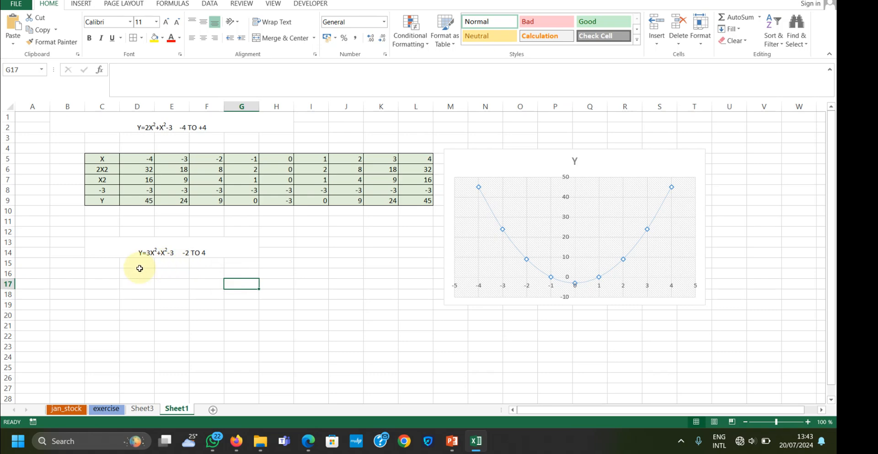
Enter the row labels X, 3X2, X2, -3 and Y in cells C16 to C20 for the second equation
{"action": "left_click", "coordinate": [98, 272]}
{"action": "type", "text": "X"}
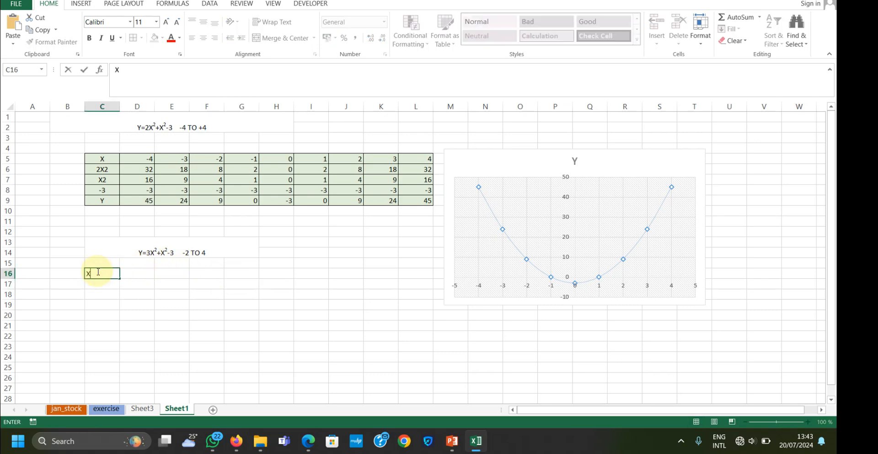
{"action": "left_click", "coordinate": [101, 287]}
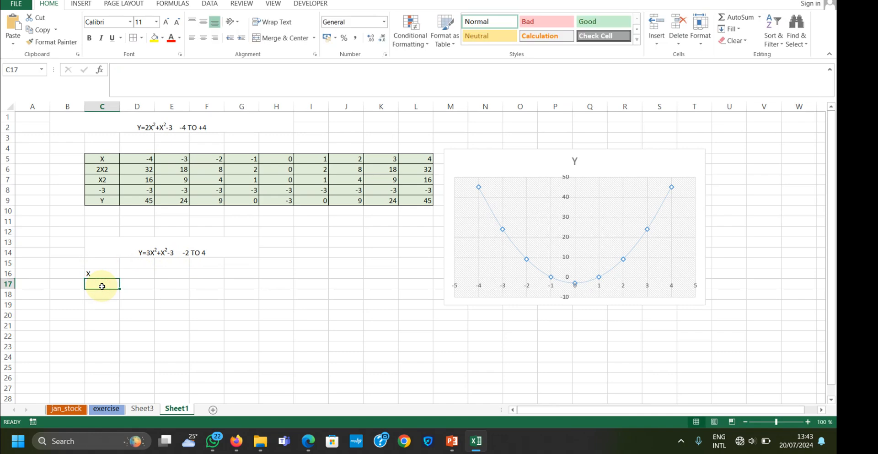
{"action": "type", "text": "3"}
{"action": "left_click", "coordinate": [156, 252]}
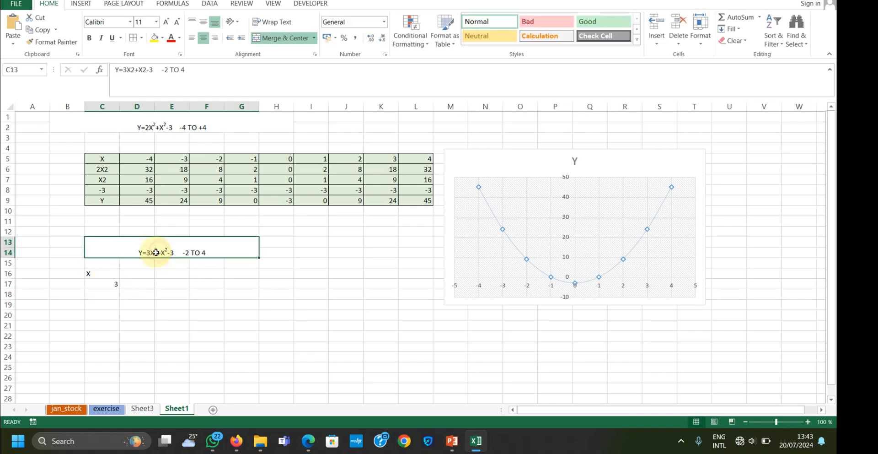
{"action": "double_click", "coordinate": [152, 252]}
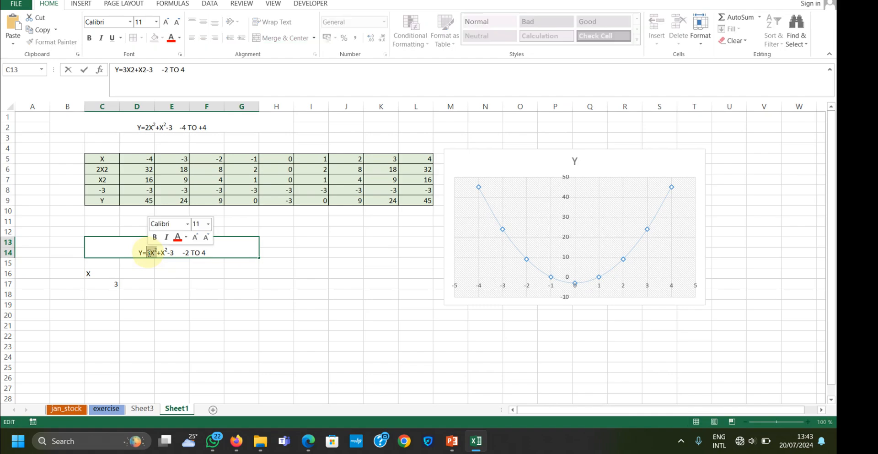
{"action": "double_click", "coordinate": [113, 283]}
{"action": "double_click", "coordinate": [113, 284]}
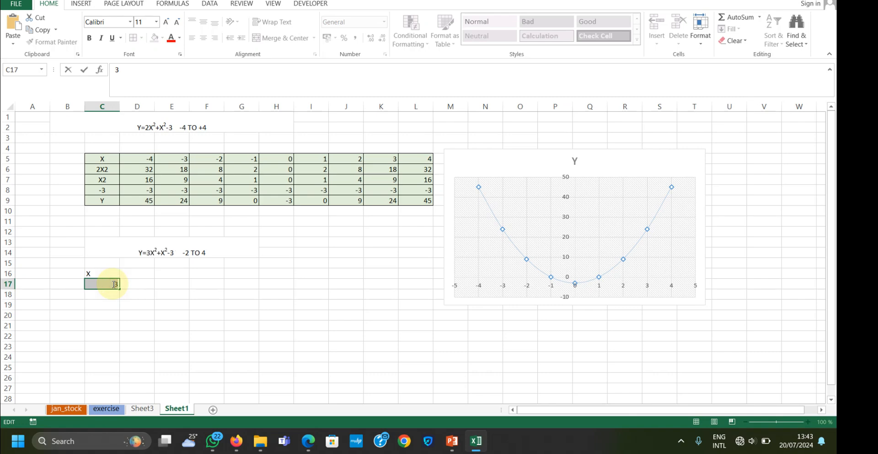
{"action": "type", "text": "3X2"}
{"action": "key", "text": "Return"}
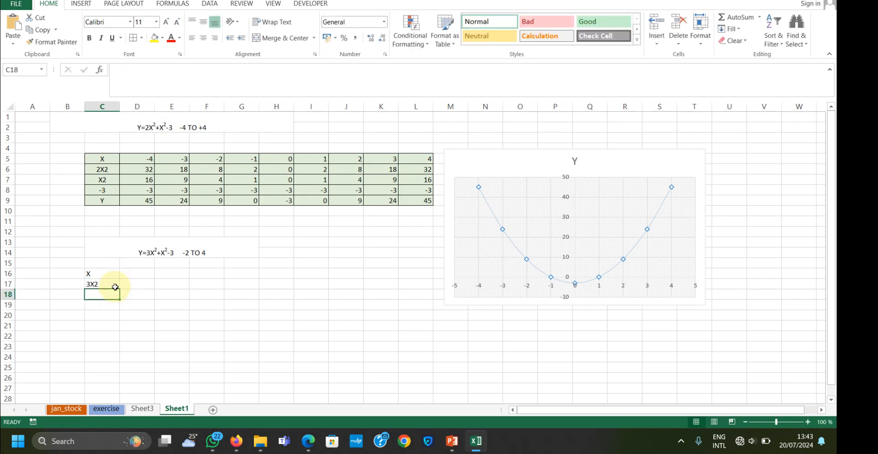
{"action": "type", "text": "X2"}
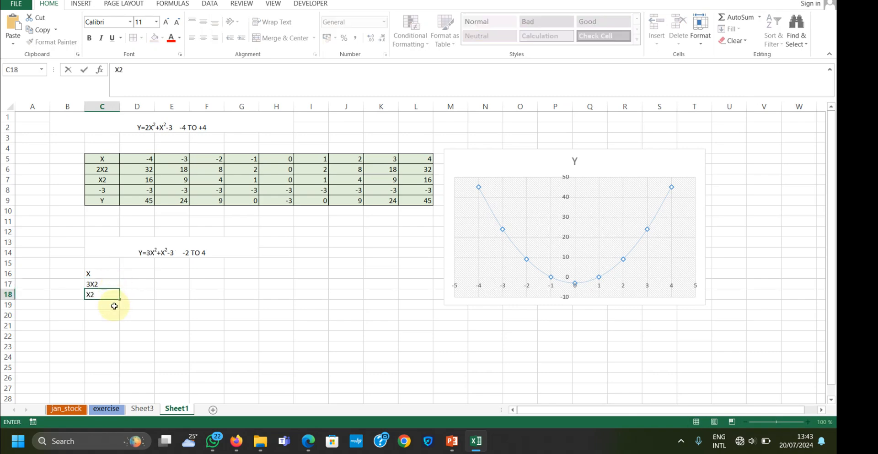
{"action": "key", "text": "Return"}
{"action": "type", "text": "-3"}
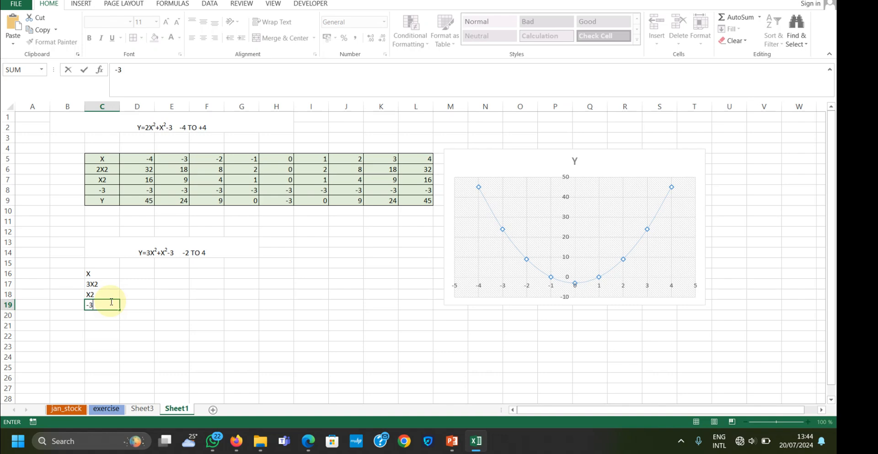
{"action": "left_click", "coordinate": [108, 316]}
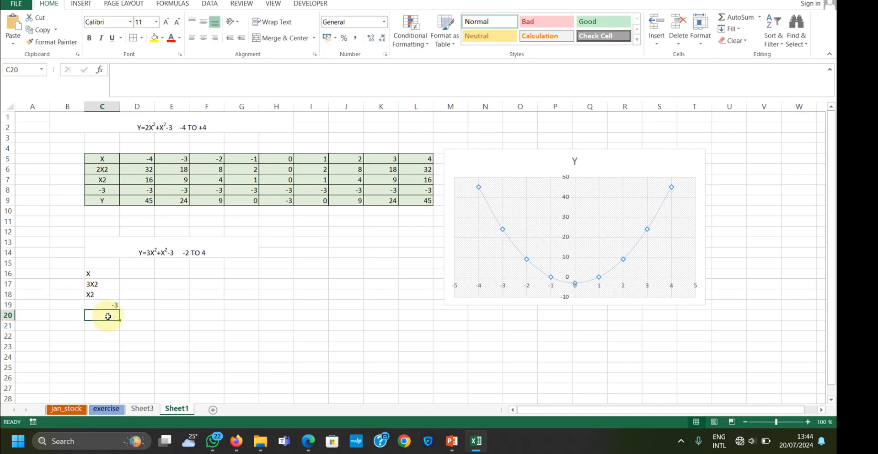
Format the exponent 2 of the 3X2 label in C17 as superscript
{"action": "left_click", "coordinate": [100, 284]}
{"action": "double_click", "coordinate": [100, 284]}
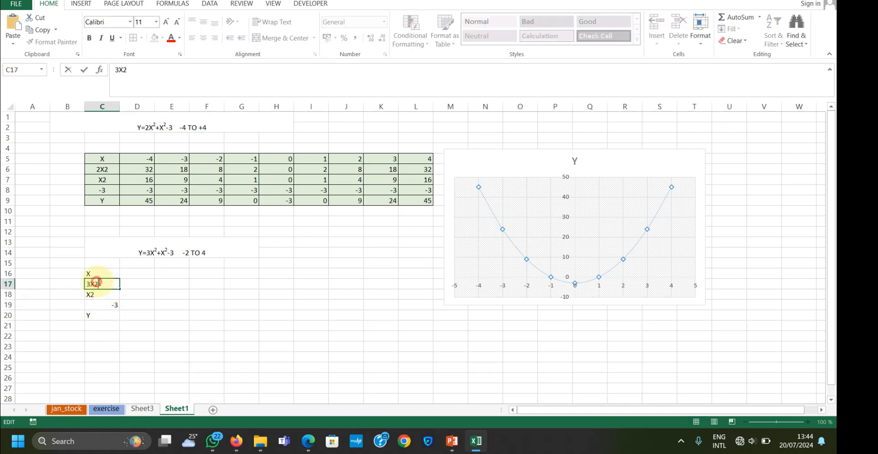
{"action": "left_click_drag", "start_coordinate": [98, 284], "coordinate": [94, 284]}
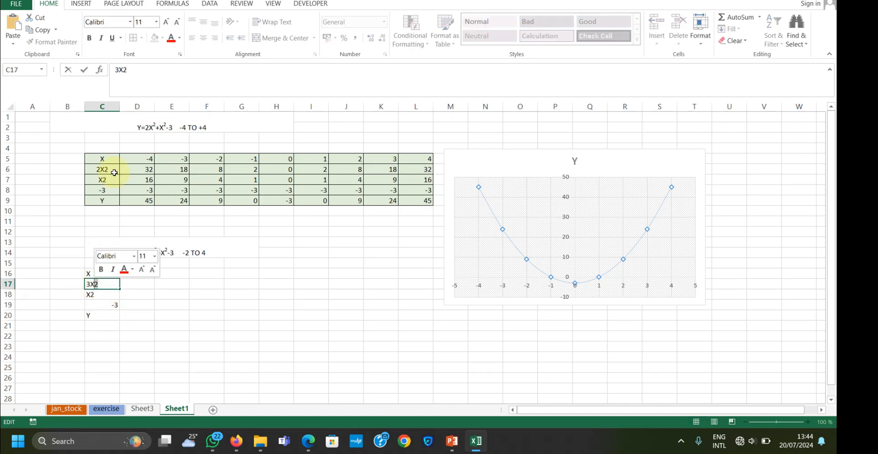
{"action": "left_click", "coordinate": [181, 55]}
{"action": "left_click", "coordinate": [286, 138]}
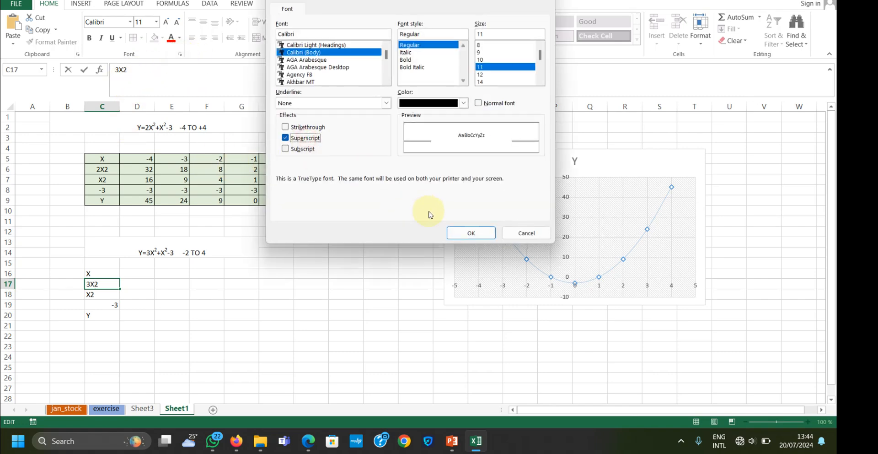
{"action": "left_click", "coordinate": [459, 234]}
Format the exponent 2 of the X2 label in C18 as superscript
{"action": "double_click", "coordinate": [101, 293]}
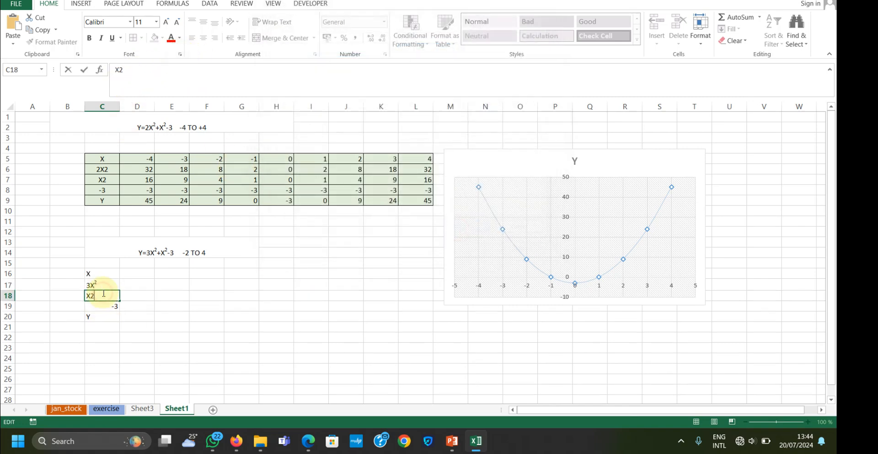
{"action": "left_click", "coordinate": [180, 55]}
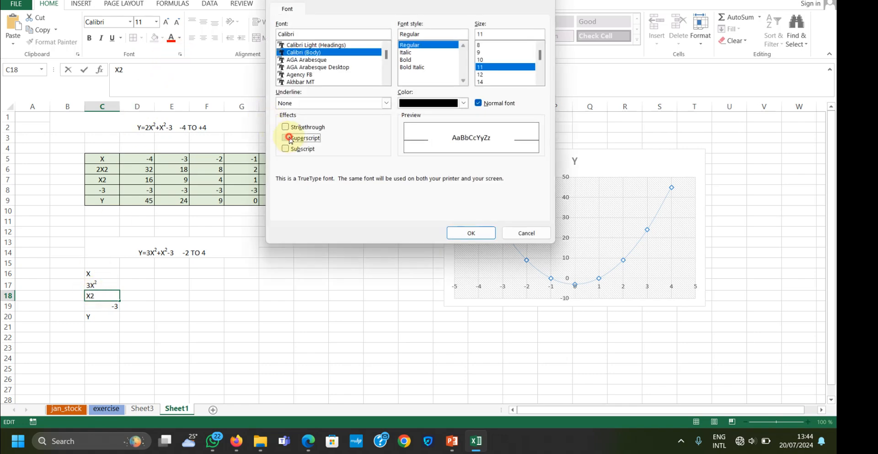
{"action": "left_click", "coordinate": [286, 138]}
{"action": "left_click", "coordinate": [479, 234]}
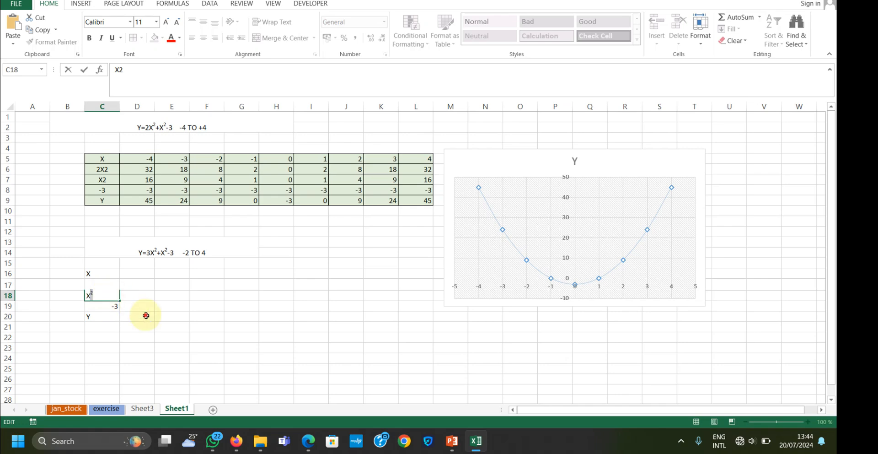
Enter -2 in D16 and fill the X row across to J16 as a series ending at 4
{"action": "left_click", "coordinate": [142, 315]}
{"action": "key", "text": "Up"}
{"action": "key", "text": "Up"}
{"action": "key", "text": "Up"}
{"action": "key", "text": "Up"}
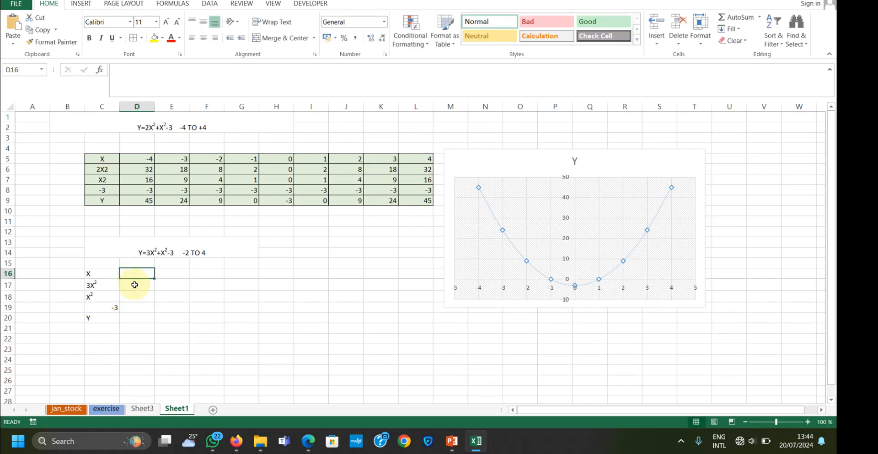
{"action": "type", "text": "-"}
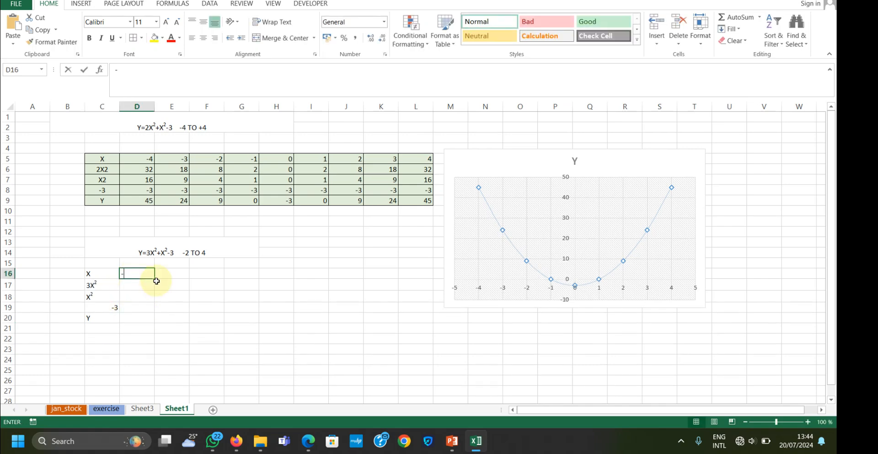
{"action": "type", "text": "2"}
{"action": "left_click_drag", "start_coordinate": [153, 278], "coordinate": [362, 280]}
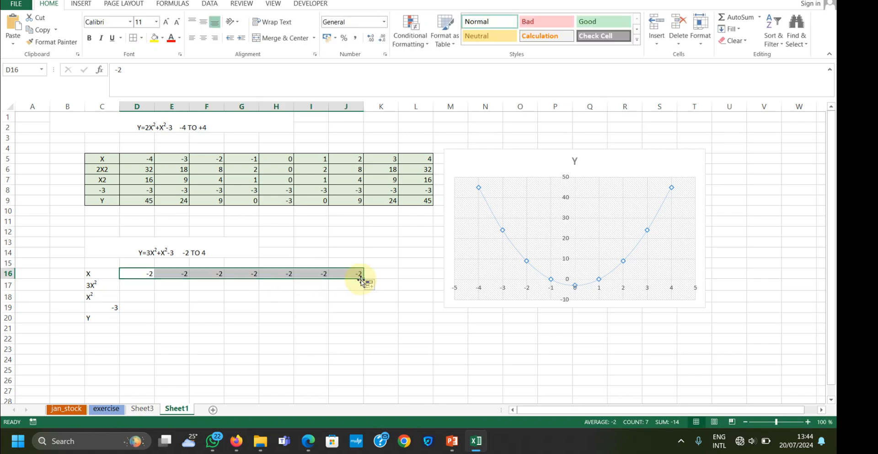
{"action": "left_click", "coordinate": [369, 284]}
{"action": "left_click", "coordinate": [355, 313]}
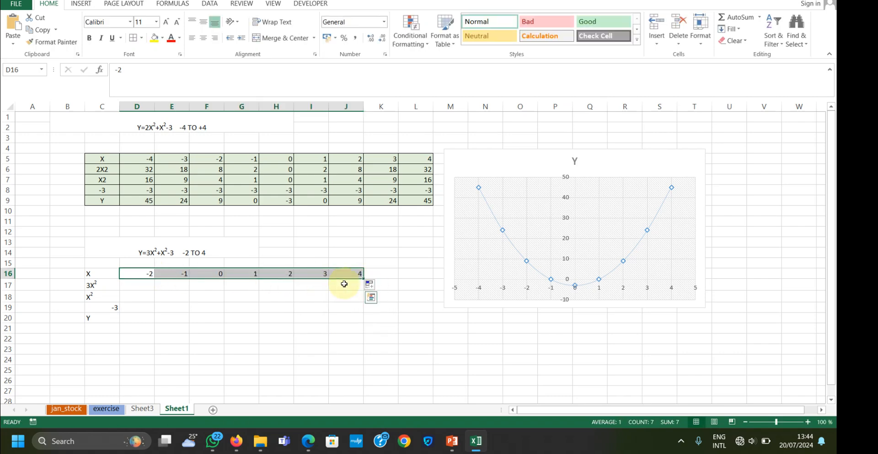
Begin the 3X² formula in D17 with =3*
{"action": "left_click", "coordinate": [124, 285]}
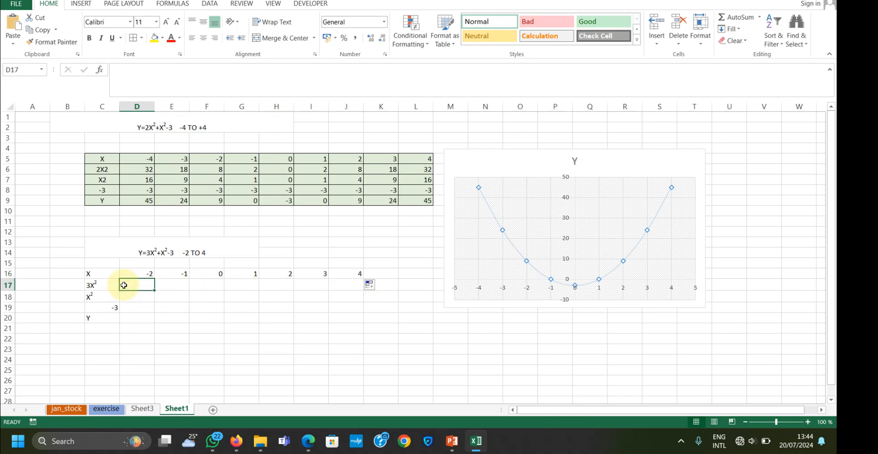
{"action": "type", "text": "="}
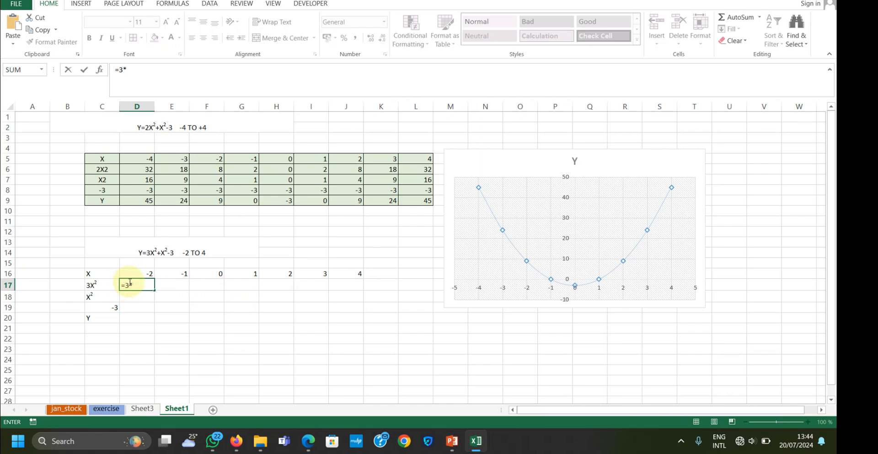
{"action": "type", "text": "3*"}
{"action": "left_click", "coordinate": [139, 274]}
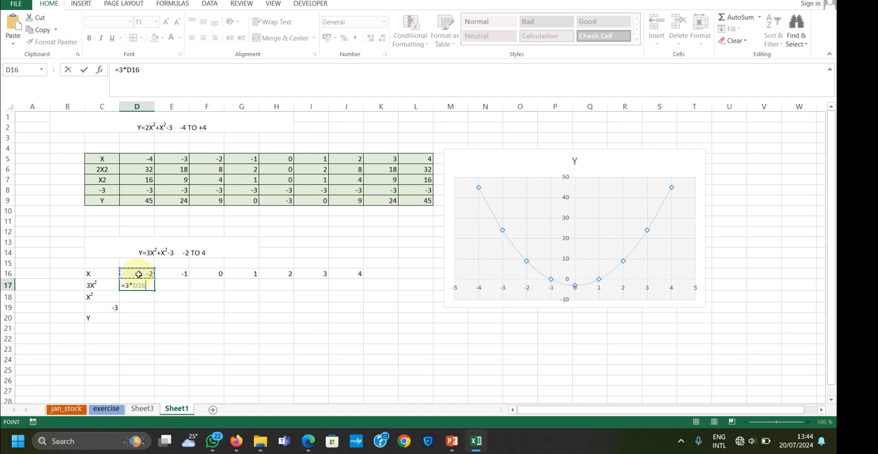
{"action": "key", "text": "Left"}
{"action": "key", "text": "Left"}
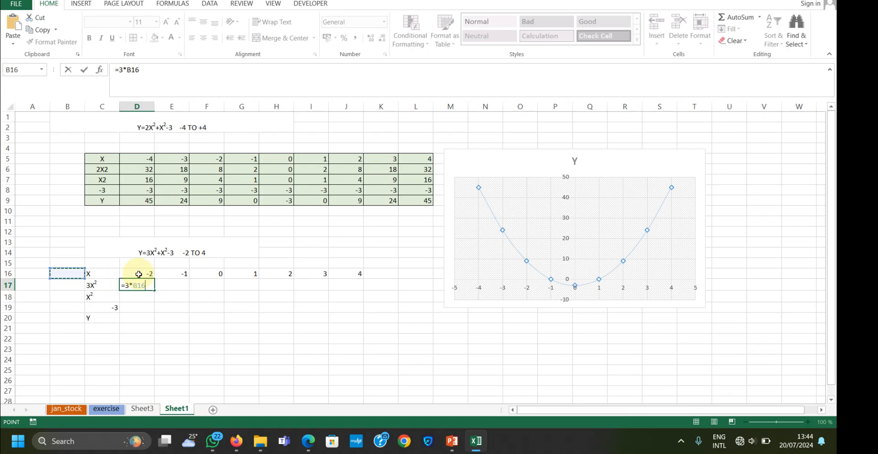
{"action": "left_click", "coordinate": [142, 284]}
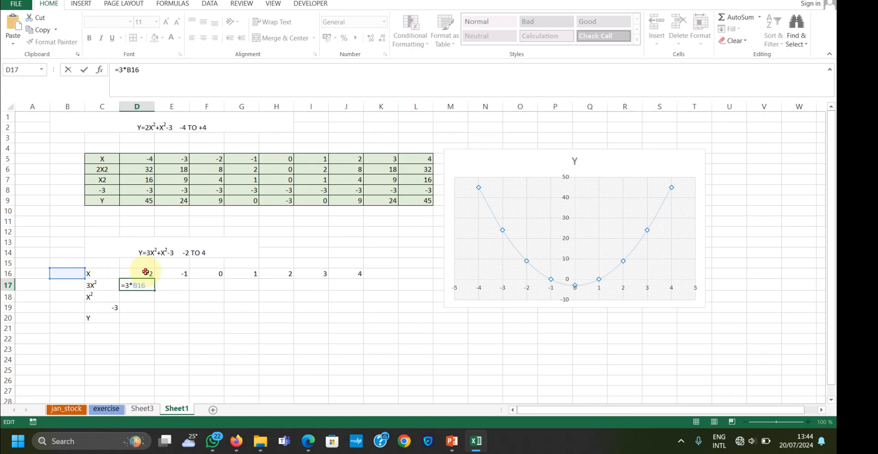
{"action": "left_click", "coordinate": [146, 272]}
{"action": "left_click", "coordinate": [143, 285]}
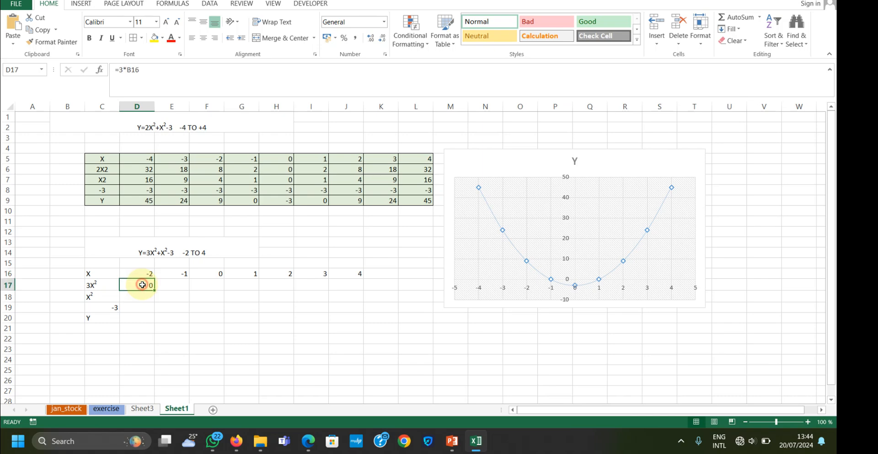
{"action": "left_click", "coordinate": [143, 70]}
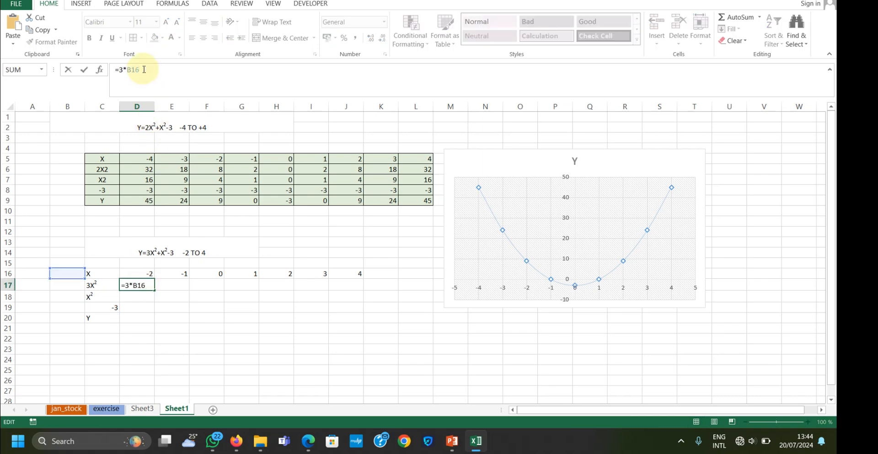
{"action": "key", "text": "BackSpace"}
{"action": "key", "text": "BackSpace"}
{"action": "key", "text": "BackSpace"}
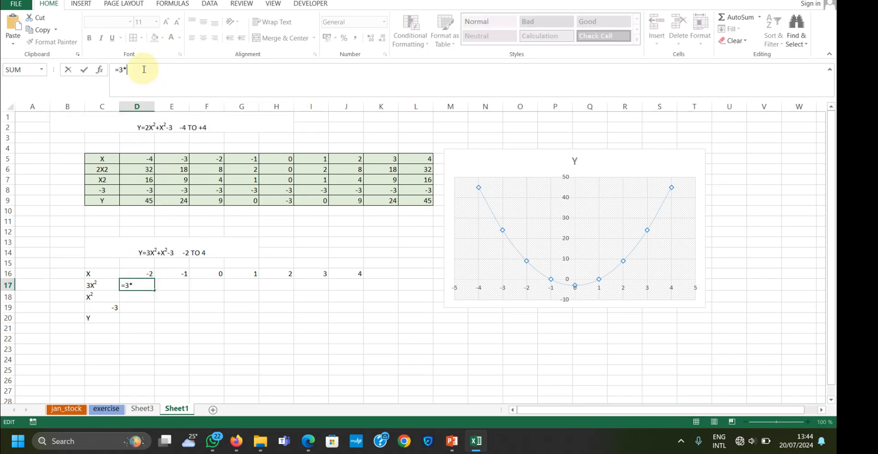
Complete the formula in D17 as =3*(D16*D16) and fill it across the 3X² row to J17
{"action": "left_click", "coordinate": [138, 274]}
{"action": "left_click", "coordinate": [133, 284]}
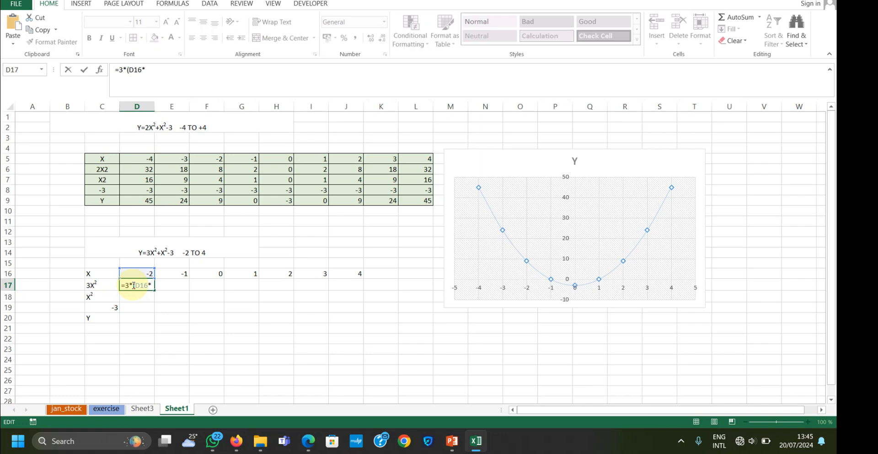
{"action": "type", "text": "D"}
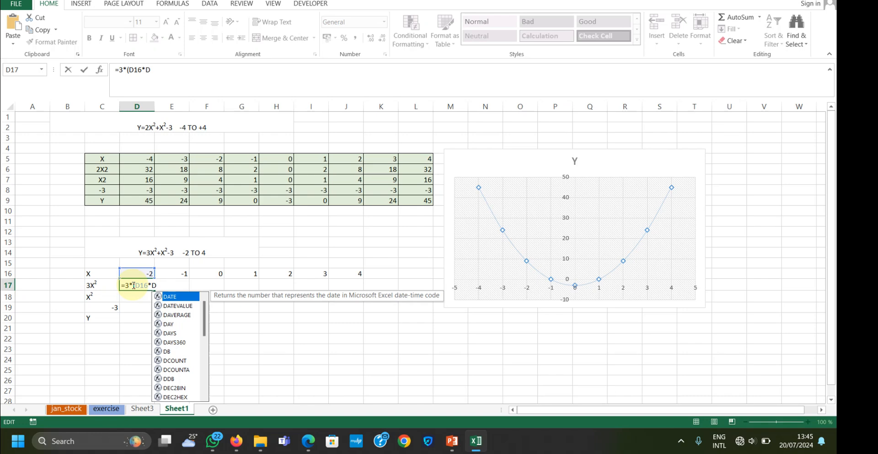
{"action": "type", "text": "16"}
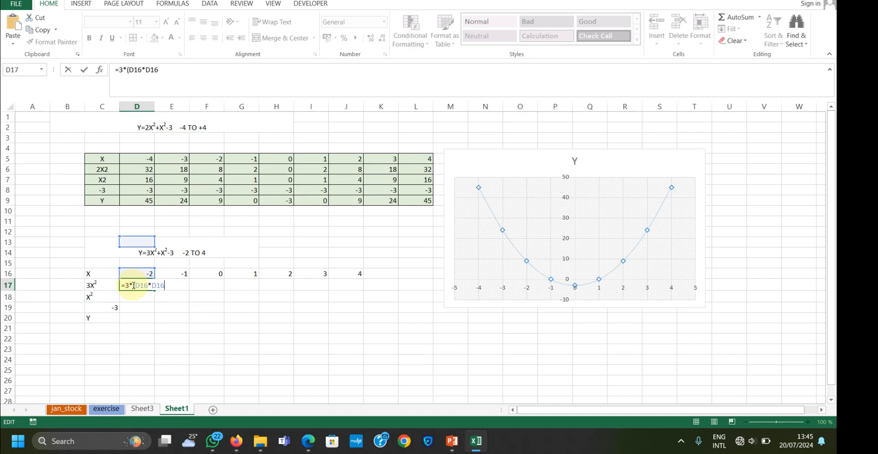
{"action": "key", "text": "Return"}
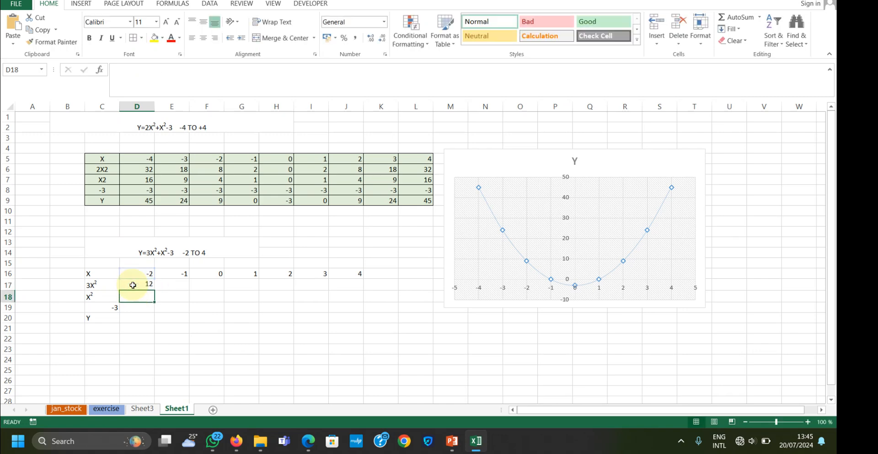
{"action": "left_click", "coordinate": [133, 285]}
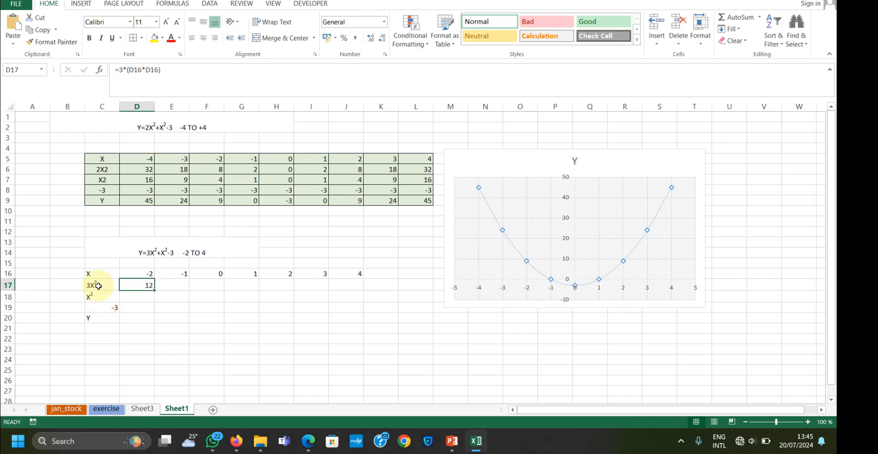
{"action": "left_click_drag", "start_coordinate": [154, 289], "coordinate": [357, 280]}
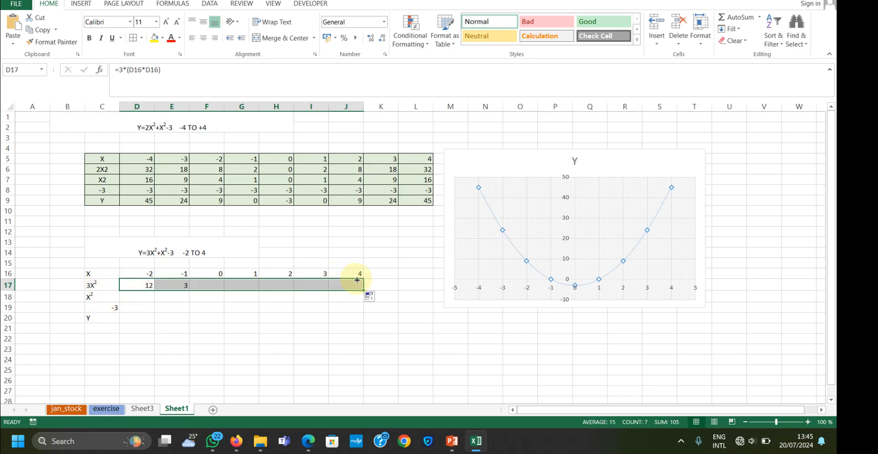
Enter =D16*D16 in D18 and fill it across the X² row to J18
{"action": "left_click", "coordinate": [128, 295]}
{"action": "type", "text": "="}
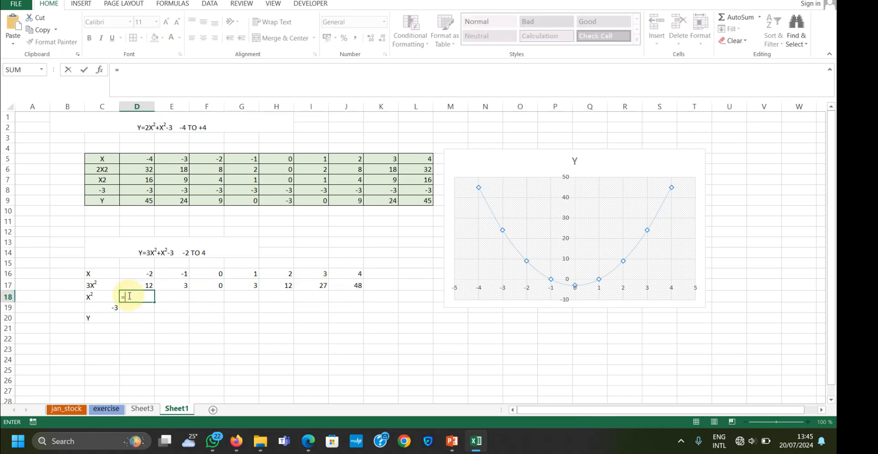
{"action": "left_click", "coordinate": [135, 271]}
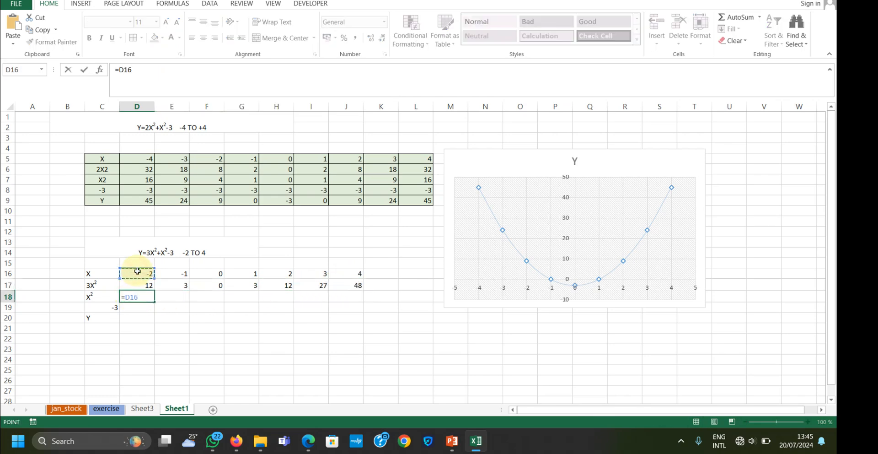
{"action": "type", "text": "*"}
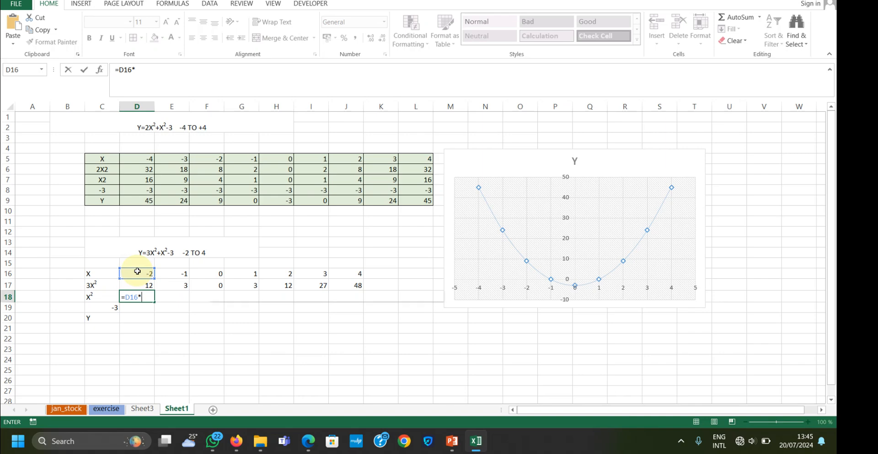
{"action": "type", "text": "D16"}
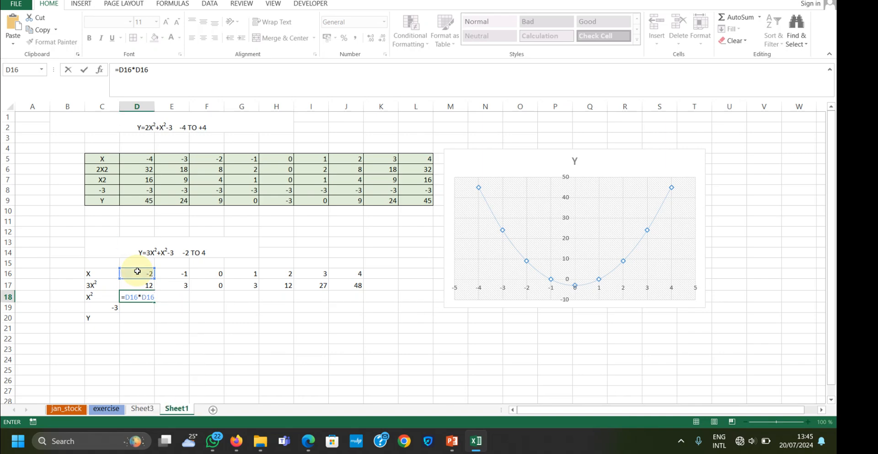
{"action": "key", "text": "Return"}
{"action": "left_click", "coordinate": [132, 296]}
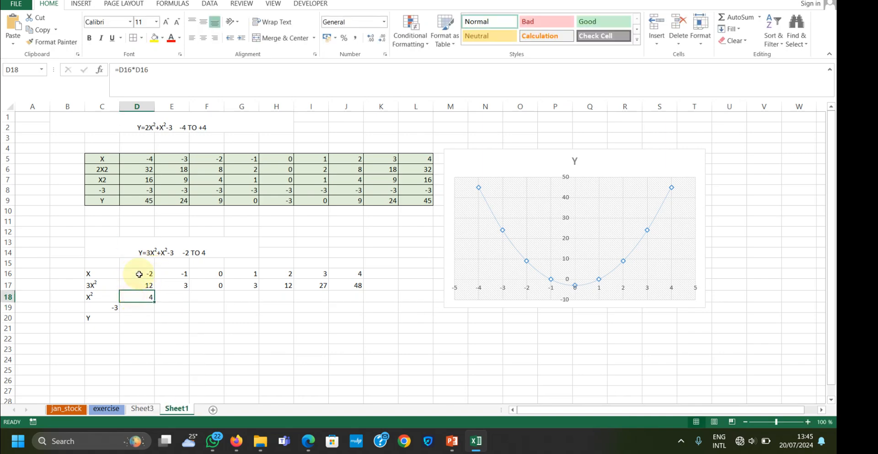
{"action": "left_click_drag", "start_coordinate": [154, 302], "coordinate": [357, 311]}
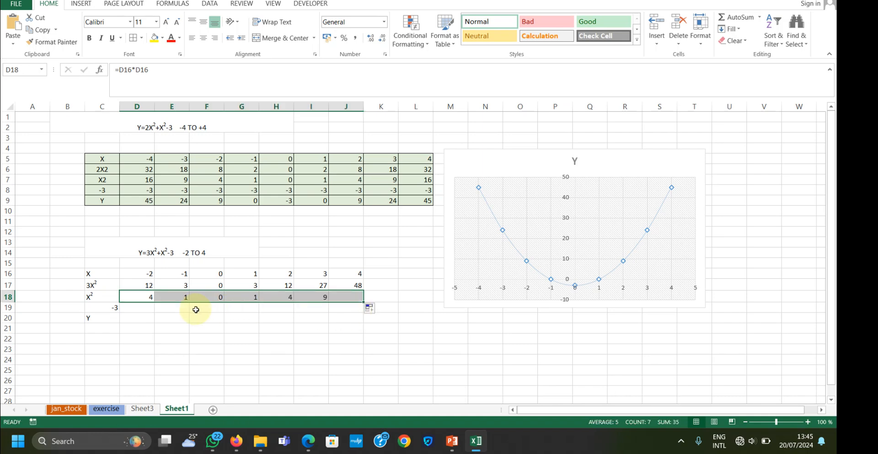
Middle-align and centre the row labels in C16:C20, and centre the X row C16:J16
{"action": "left_click_drag", "start_coordinate": [102, 272], "coordinate": [103, 322]}
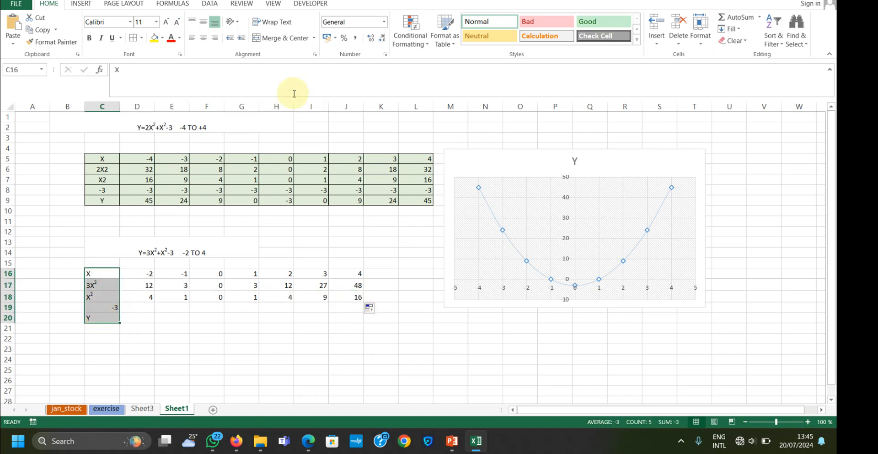
{"action": "left_click", "coordinate": [203, 22]}
{"action": "left_click", "coordinate": [200, 39]}
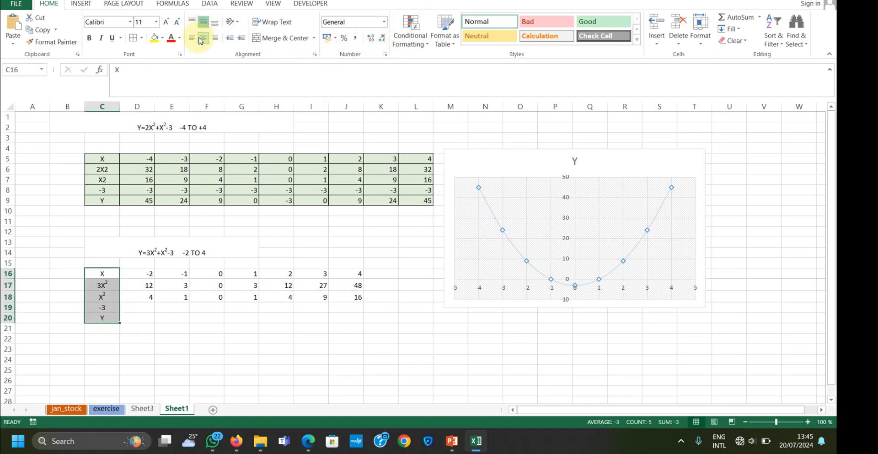
{"action": "left_click", "coordinate": [97, 271]}
{"action": "left_click_drag", "start_coordinate": [97, 270], "coordinate": [354, 273]}
{"action": "left_click", "coordinate": [203, 40]}
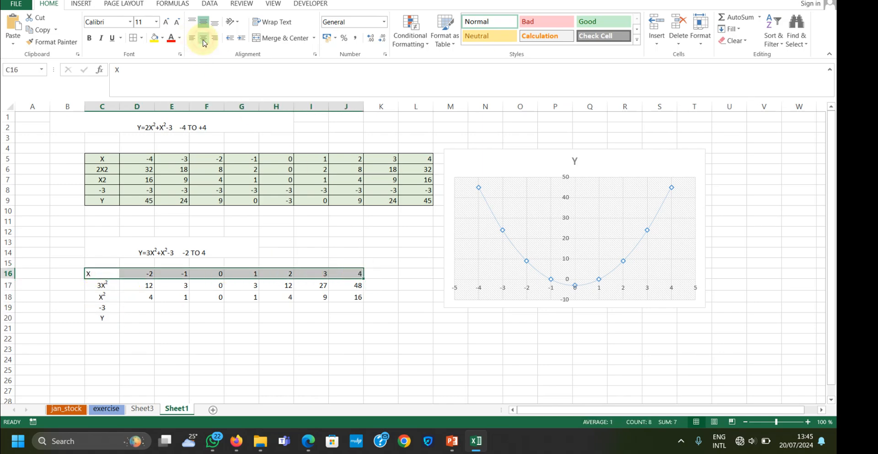
{"action": "left_click", "coordinate": [203, 41]}
Fill the -3 in C19 across its row to J19
{"action": "left_click", "coordinate": [133, 308]}
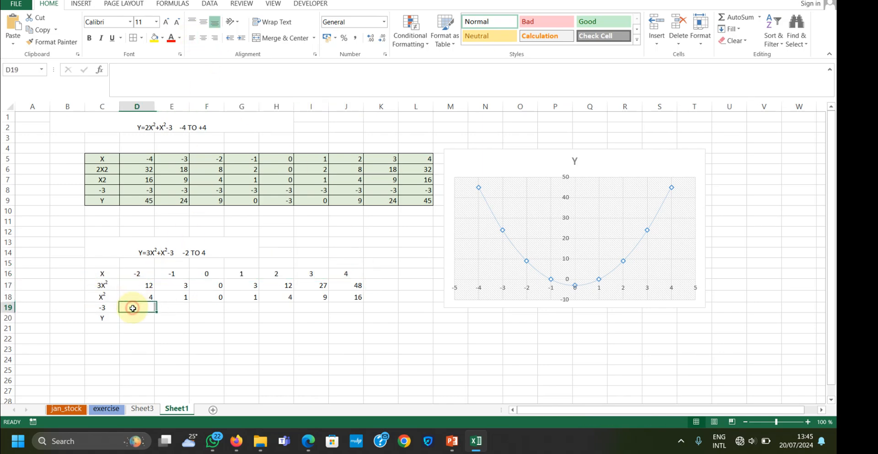
{"action": "left_click", "coordinate": [114, 312]}
{"action": "left_click_drag", "start_coordinate": [114, 311], "coordinate": [352, 309]}
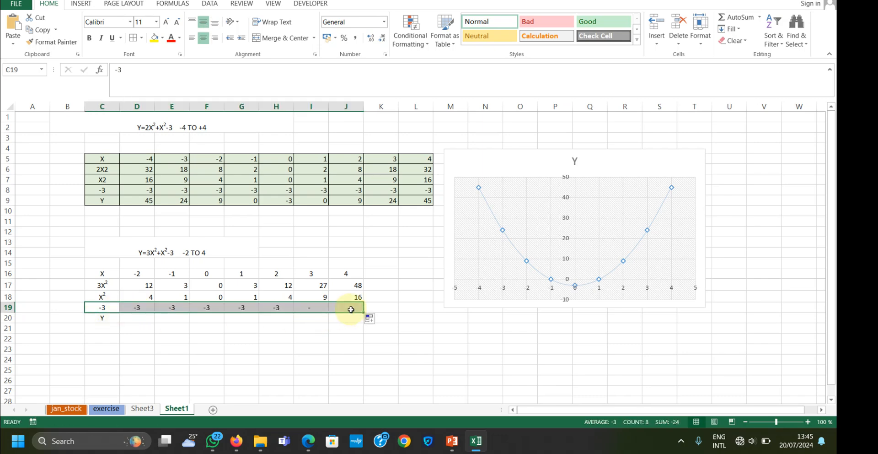
{"action": "left_click", "coordinate": [132, 320]}
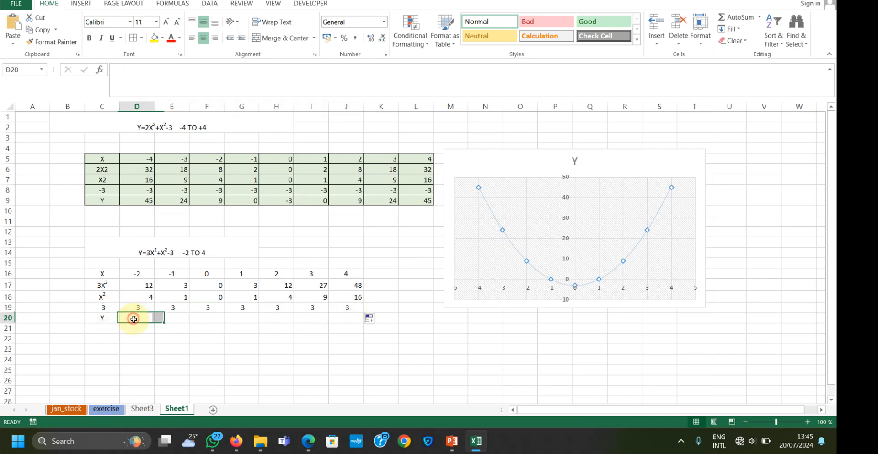
Centre the contents of the whole second table, C16:J20, horizontally
{"action": "left_click_drag", "start_coordinate": [103, 273], "coordinate": [346, 317]}
{"action": "left_click", "coordinate": [204, 37]}
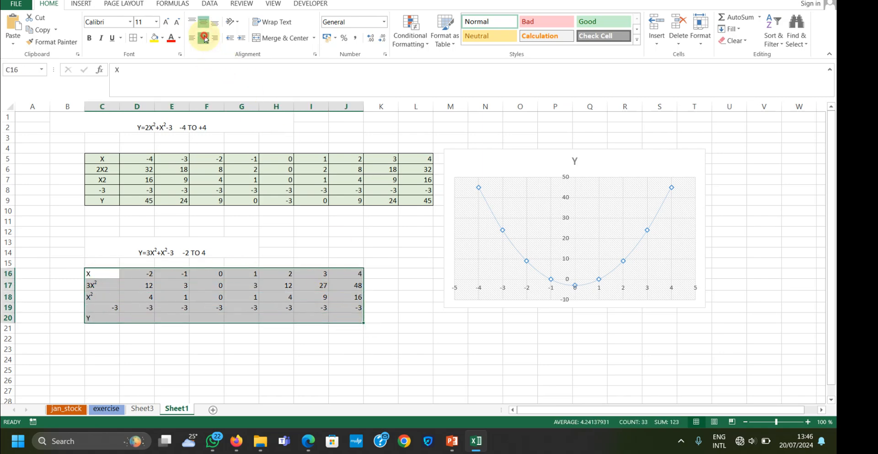
{"action": "left_click", "coordinate": [204, 38]}
Enter =SUM(D17:D19) in D20 and fill it across the Y row to J20
{"action": "left_click", "coordinate": [137, 316]}
{"action": "left_click", "coordinate": [137, 316]}
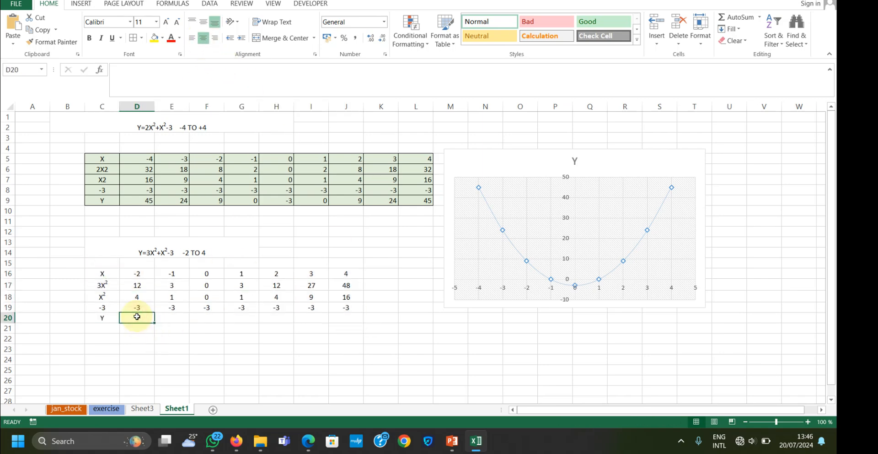
{"action": "type", "text": "="}
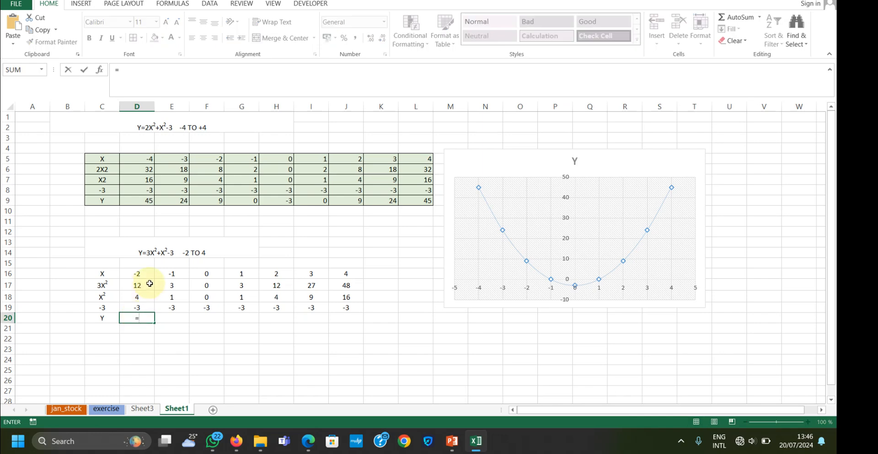
{"action": "left_click", "coordinate": [149, 284]}
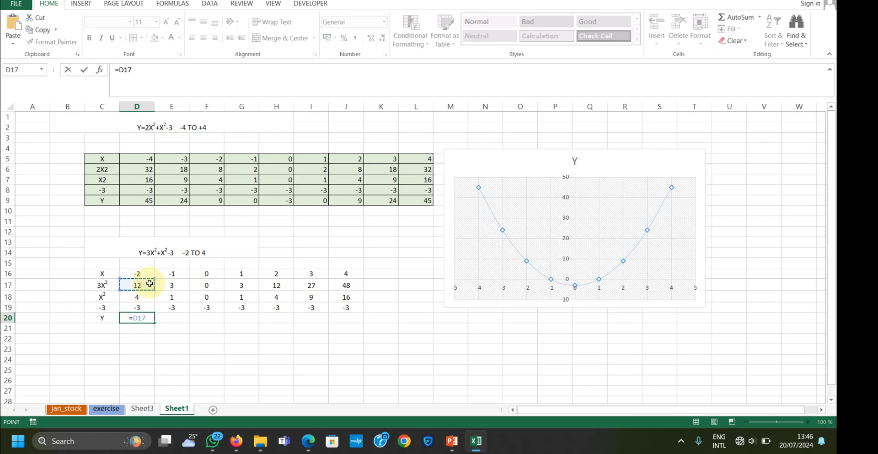
{"action": "key", "text": "BackSpace"}
{"action": "key", "text": "BackSpace"}
{"action": "key", "text": "BackSpace"}
{"action": "type", "text": "SU"}
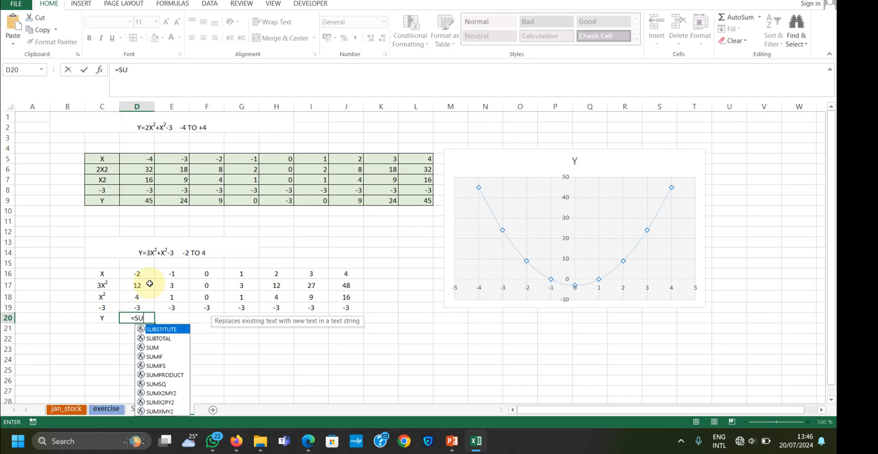
{"action": "type", "text": "M("}
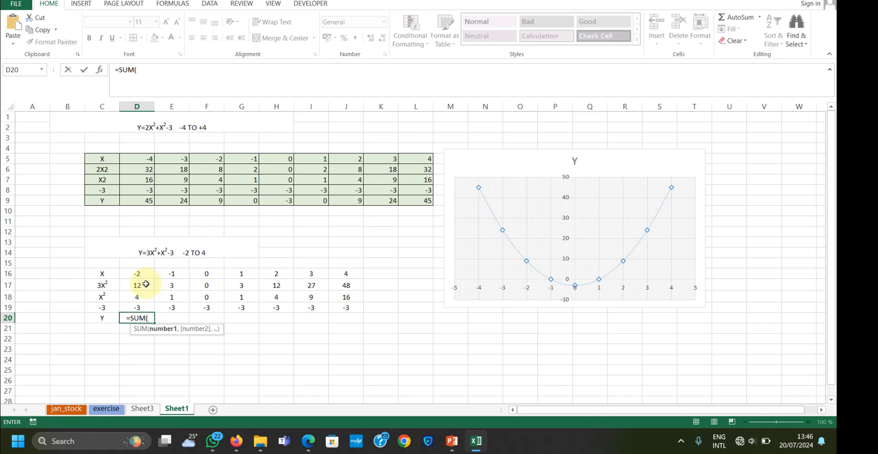
{"action": "left_click_drag", "start_coordinate": [145, 284], "coordinate": [144, 307]}
{"action": "type", "text": ")"}
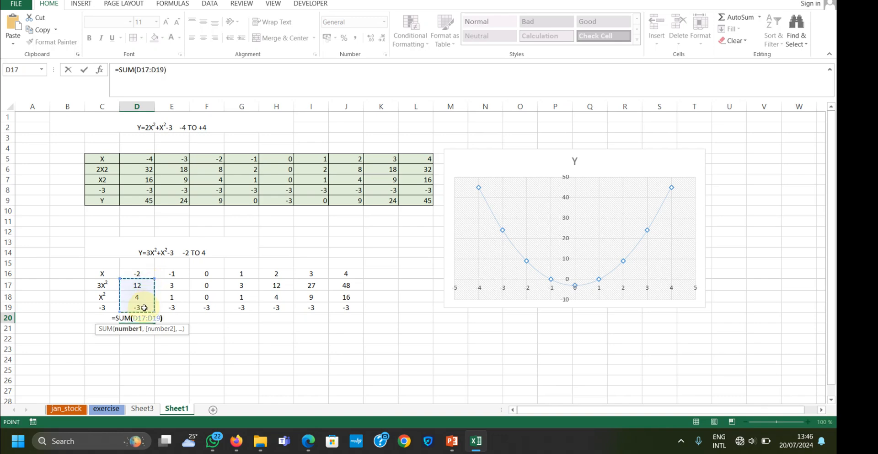
{"action": "key", "text": "Return"}
{"action": "left_click", "coordinate": [135, 316]}
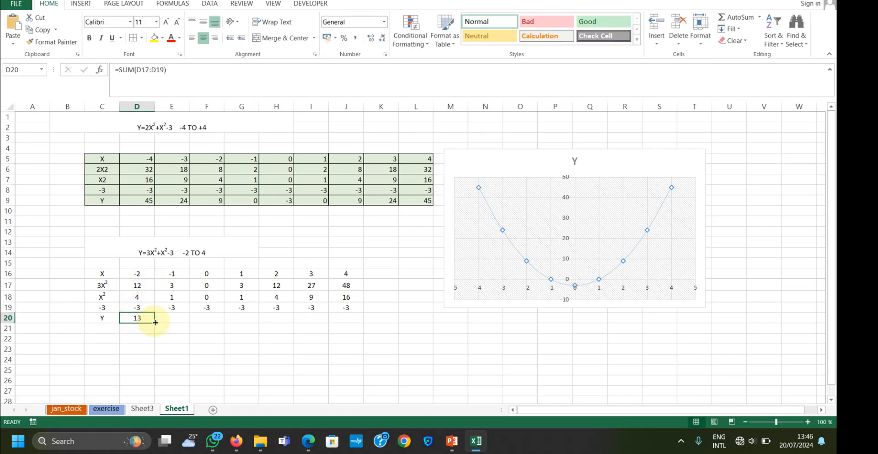
{"action": "left_click_drag", "start_coordinate": [154, 323], "coordinate": [359, 320]}
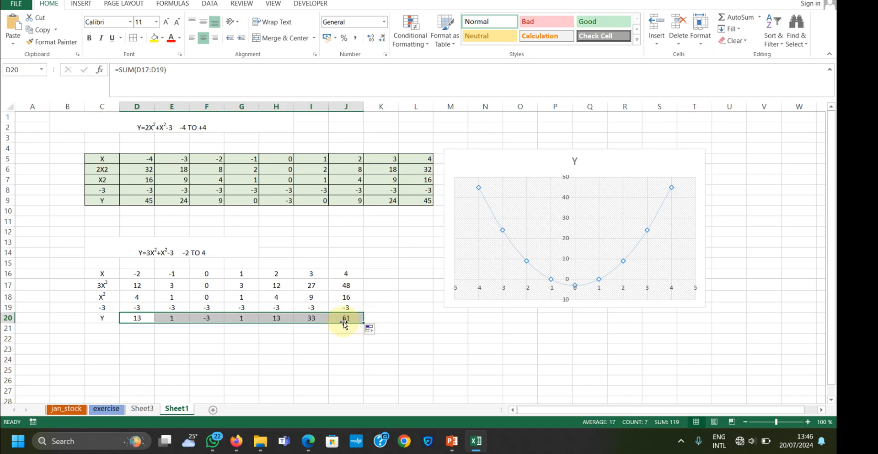
Add all borders to the second table, C16:J20, and apply the Normal cell style to it
{"action": "left_click_drag", "start_coordinate": [102, 272], "coordinate": [346, 319]}
{"action": "left_click", "coordinate": [132, 38]}
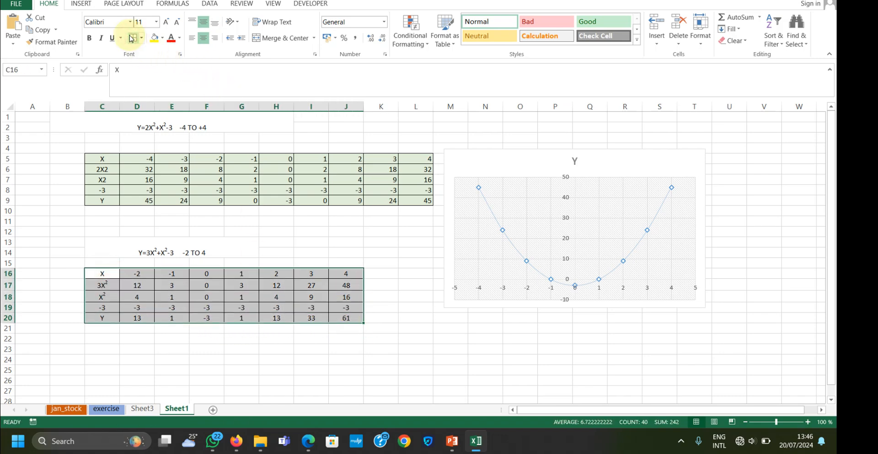
{"action": "left_click", "coordinate": [608, 23]}
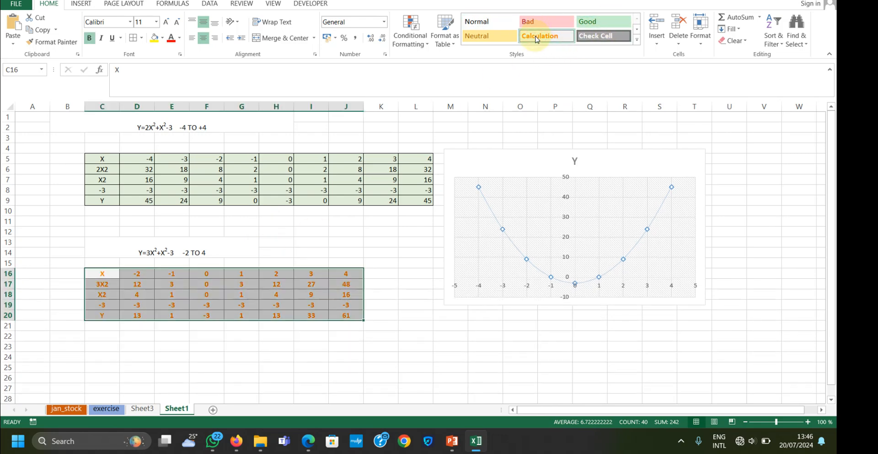
{"action": "left_click", "coordinate": [487, 23]}
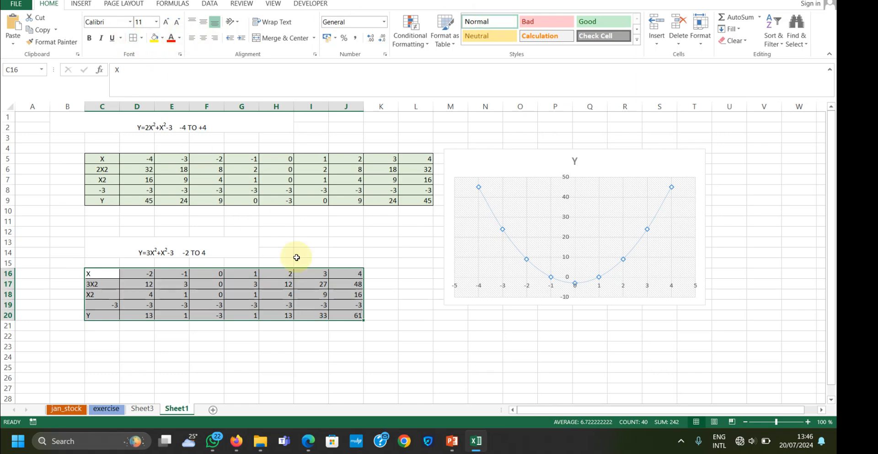
{"action": "left_click", "coordinate": [278, 335]}
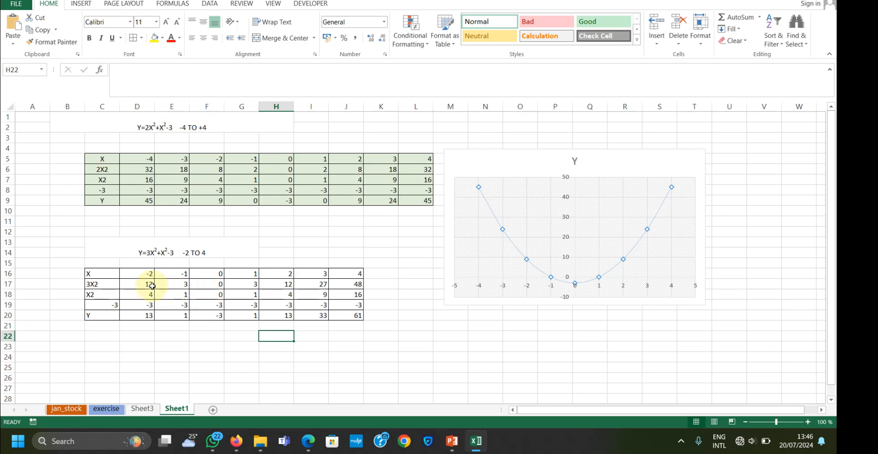
Insert a Scatter with Smooth Lines and Markers chart from the X row C16:J16 and the Y row C20:J20
{"action": "left_click_drag", "start_coordinate": [89, 272], "coordinate": [353, 274]}
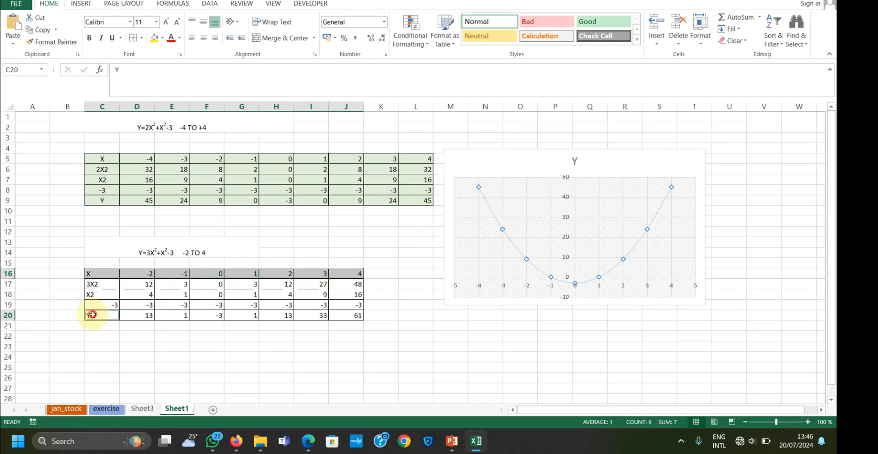
{"action": "left_click_drag", "start_coordinate": [89, 314], "coordinate": [352, 314]}
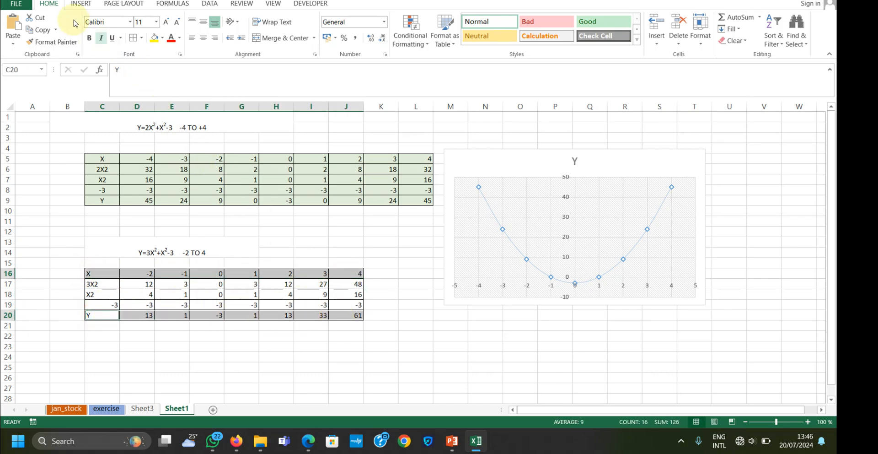
{"action": "left_click", "coordinate": [79, 4]}
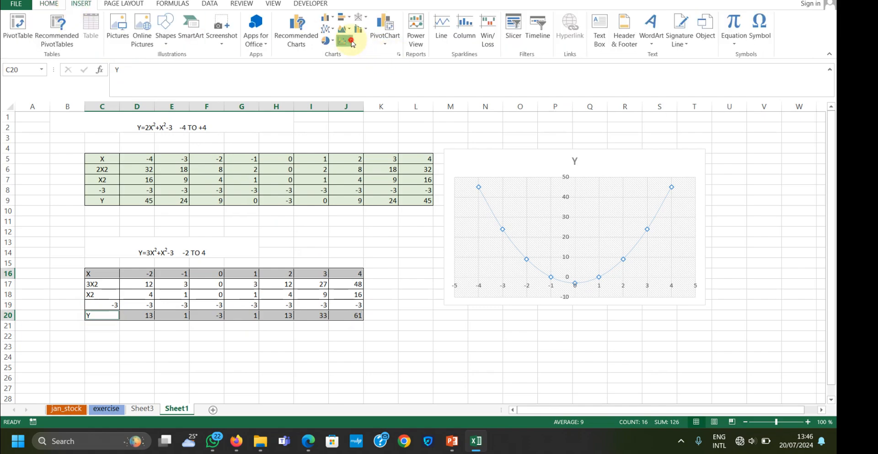
{"action": "left_click", "coordinate": [344, 40]}
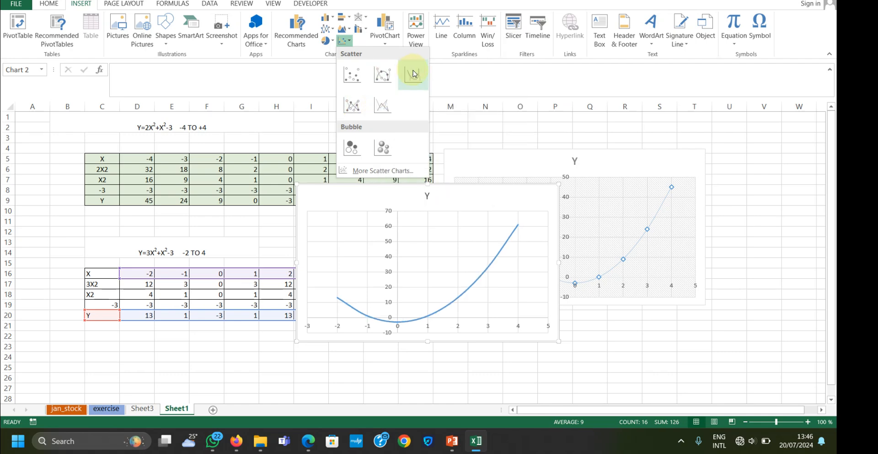
{"action": "left_click", "coordinate": [390, 80]}
Move the new Y scatter chart directly below the second table, starting at about row 22
{"action": "scroll", "coordinate": [788, 298], "scroll_direction": "down", "scroll_amount": 2}
{"action": "left_click_drag", "start_coordinate": [489, 119], "coordinate": [256, 273]}
{"action": "scroll", "coordinate": [562, 264], "scroll_direction": "down", "scroll_amount": 2}
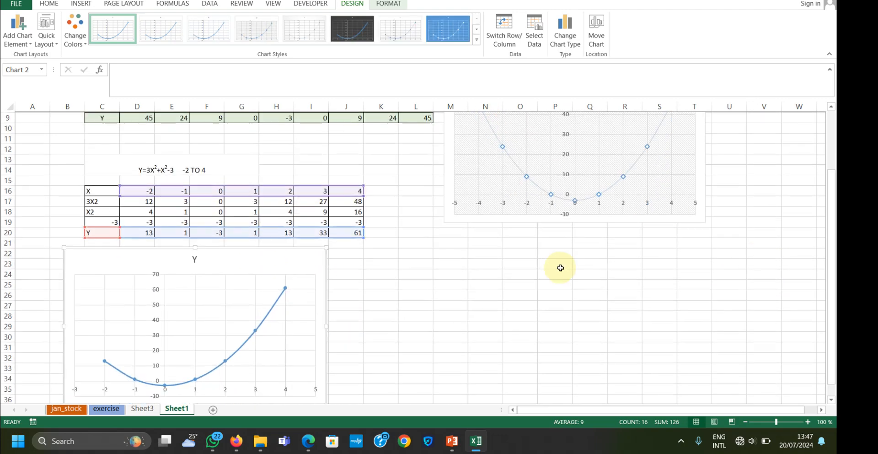
{"action": "scroll", "coordinate": [525, 325], "scroll_direction": "up", "scroll_amount": 4}
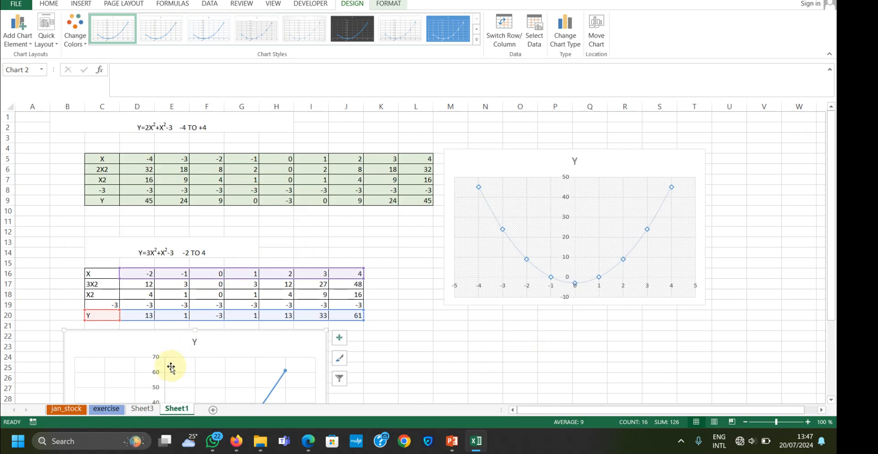
Review the charts and their data on Sheet3, and open the exercise sheet
{"action": "left_click", "coordinate": [145, 410]}
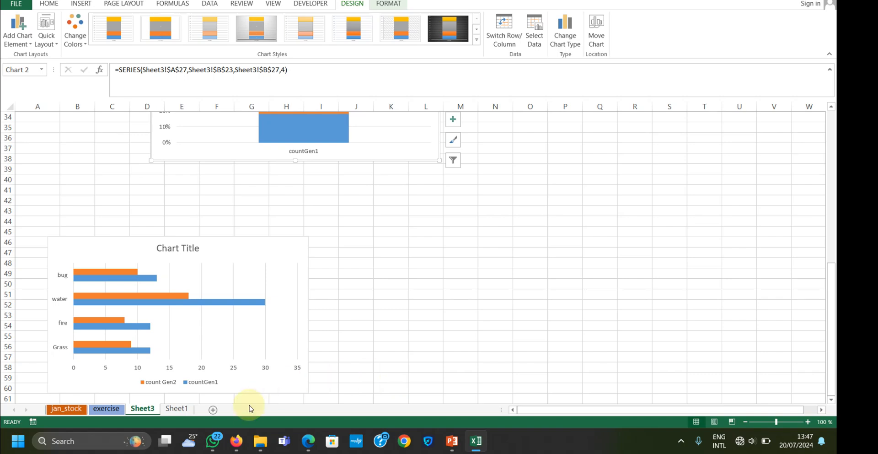
{"action": "scroll", "coordinate": [354, 270], "scroll_direction": "up", "scroll_amount": 5}
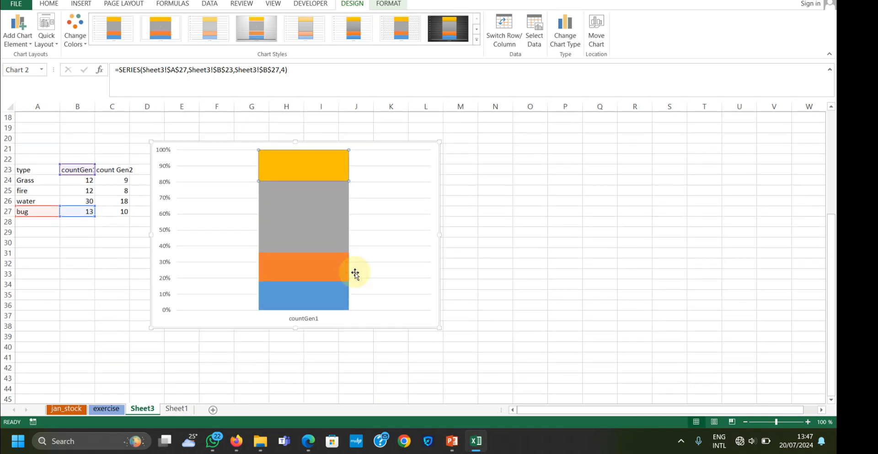
{"action": "scroll", "coordinate": [355, 272], "scroll_direction": "up", "scroll_amount": 6}
{"action": "scroll", "coordinate": [268, 294], "scroll_direction": "down", "scroll_amount": 6}
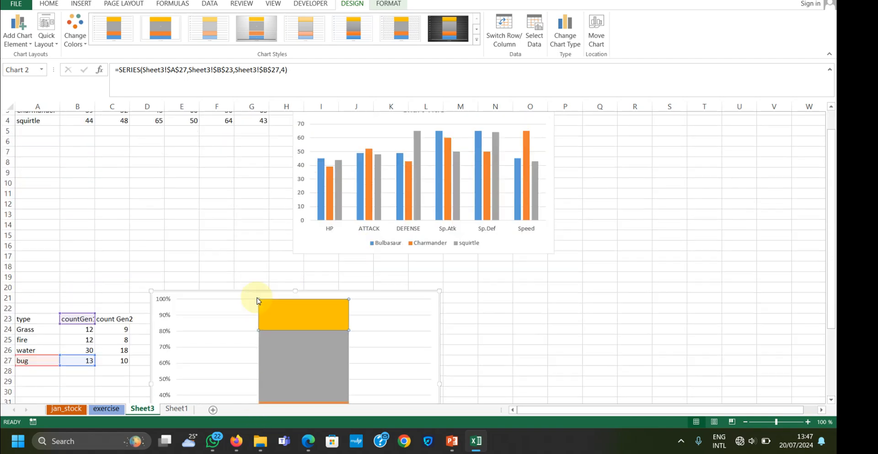
{"action": "left_click", "coordinate": [106, 408]}
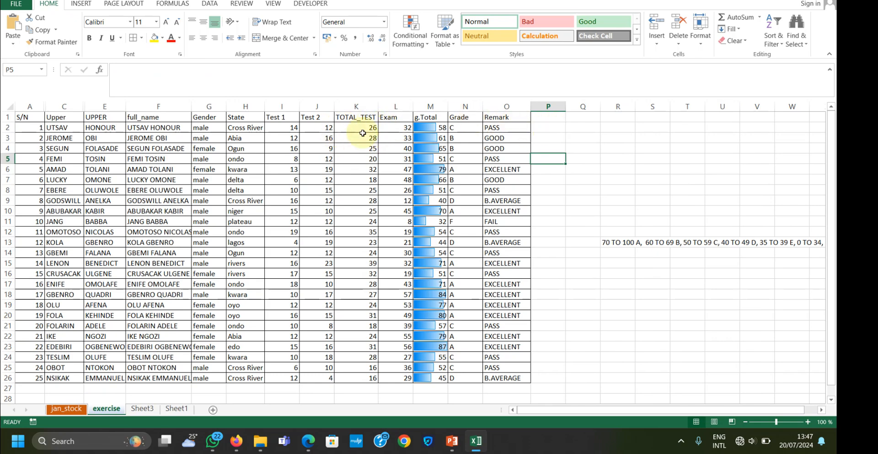
Count the Exam scores in L27 with =COUNT(L2:L26), correcting the misspelled function name in the formula
{"action": "scroll", "coordinate": [405, 273], "scroll_direction": "down", "scroll_amount": 2}
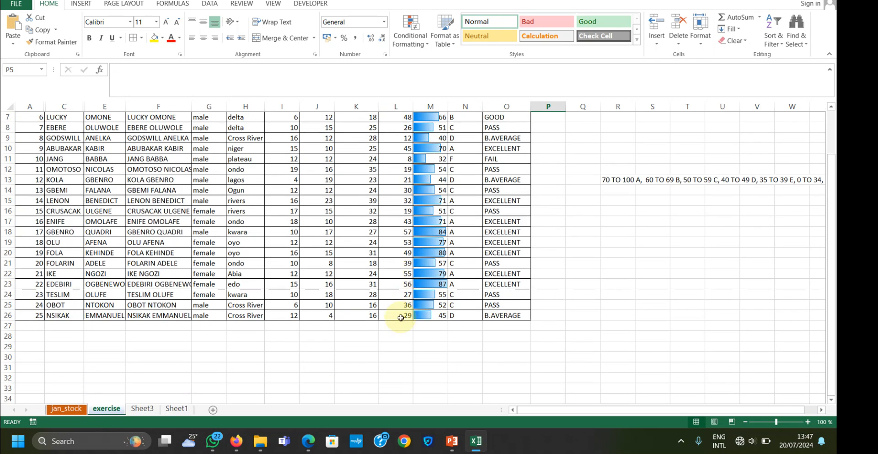
{"action": "left_click", "coordinate": [383, 324]}
{"action": "type", "text": "=COUN"}
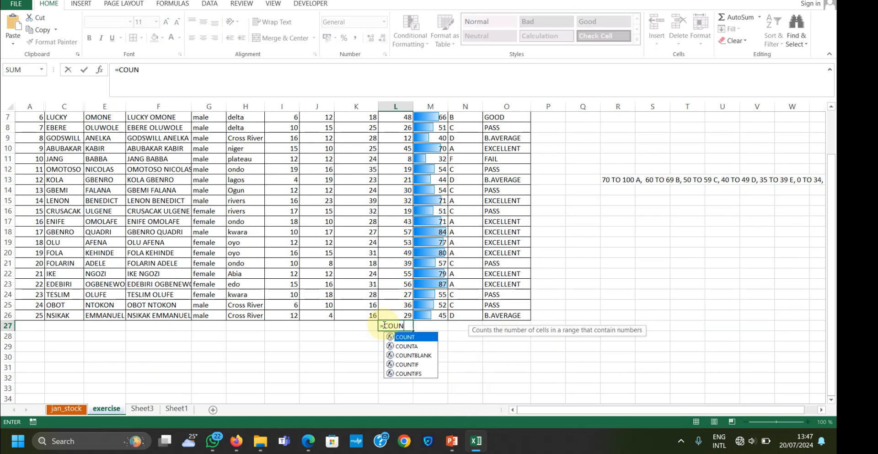
{"action": "type", "text": "("}
{"action": "scroll", "coordinate": [384, 325], "scroll_direction": "up", "scroll_amount": 2}
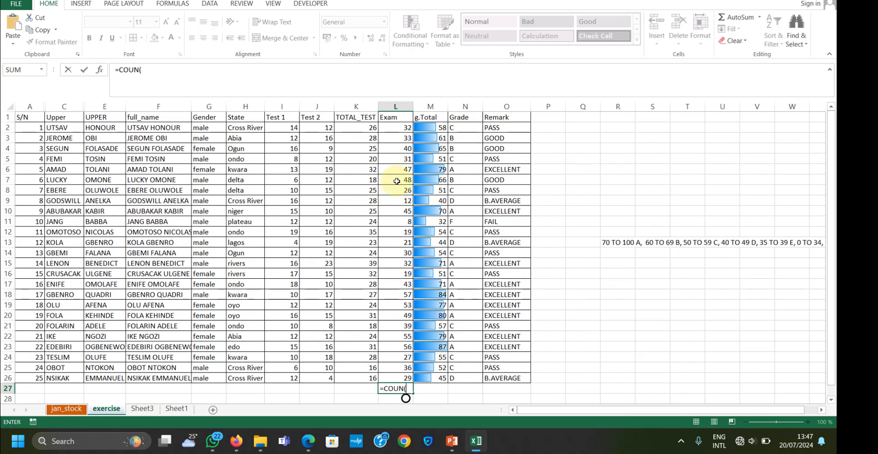
{"action": "left_click_drag", "start_coordinate": [395, 128], "coordinate": [394, 368]}
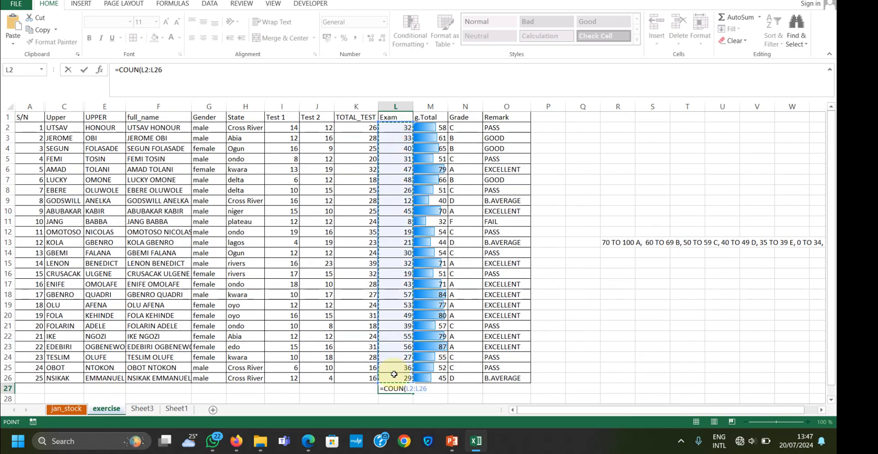
{"action": "key", "text": "Return"}
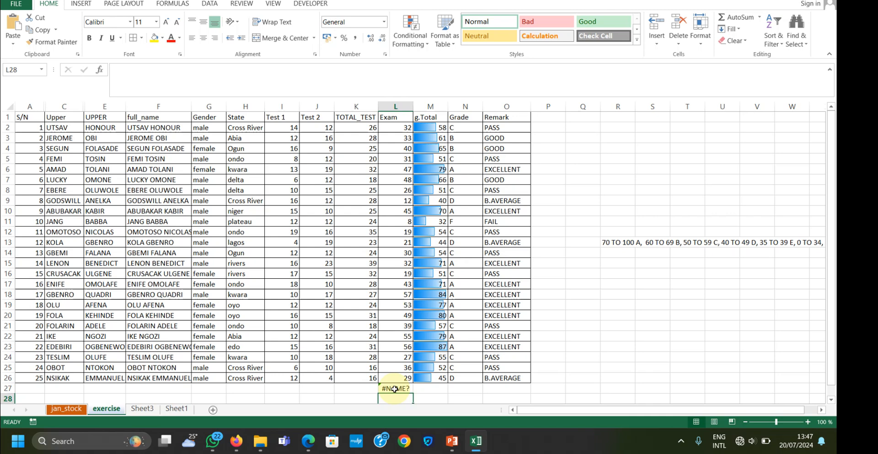
{"action": "left_click", "coordinate": [396, 387]}
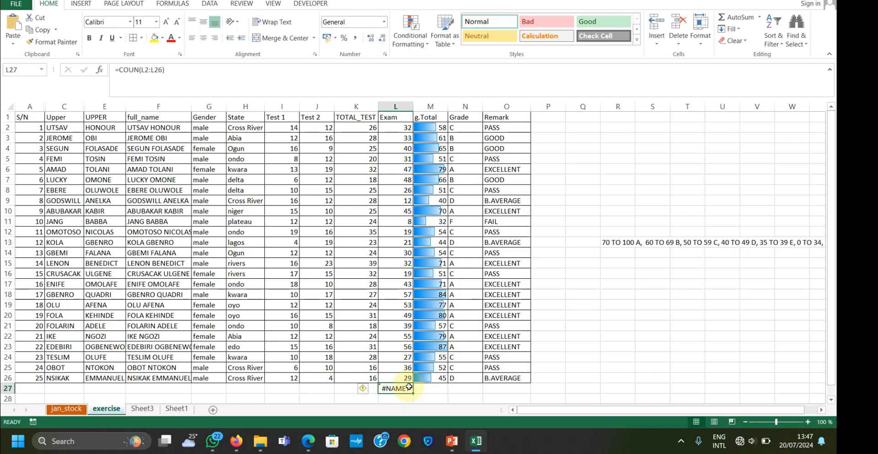
{"action": "left_click", "coordinate": [170, 69]}
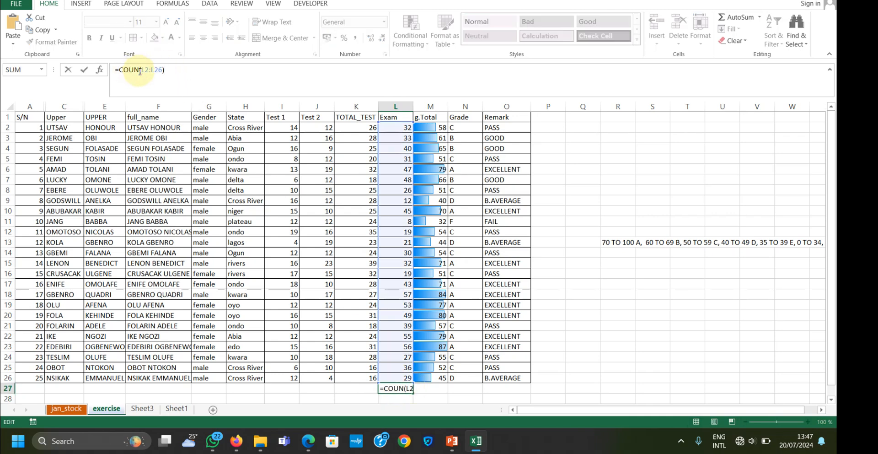
{"action": "type", "text": "T"}
{"action": "left_click", "coordinate": [202, 73]}
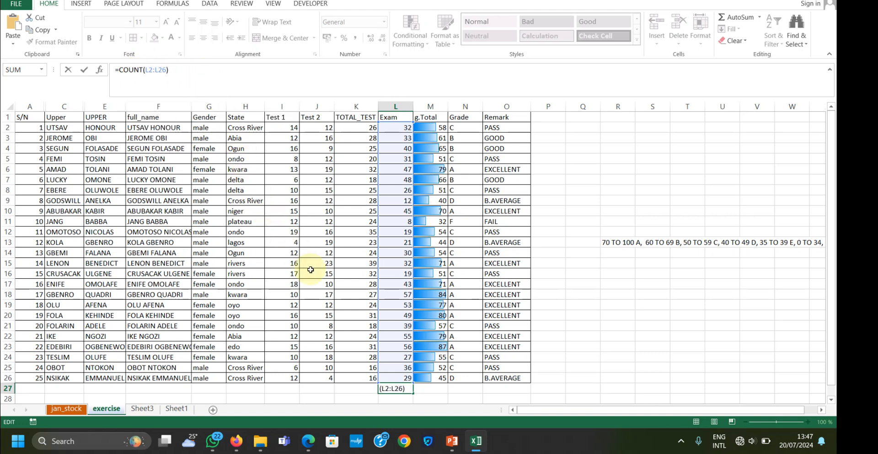
{"action": "left_click", "coordinate": [396, 388]}
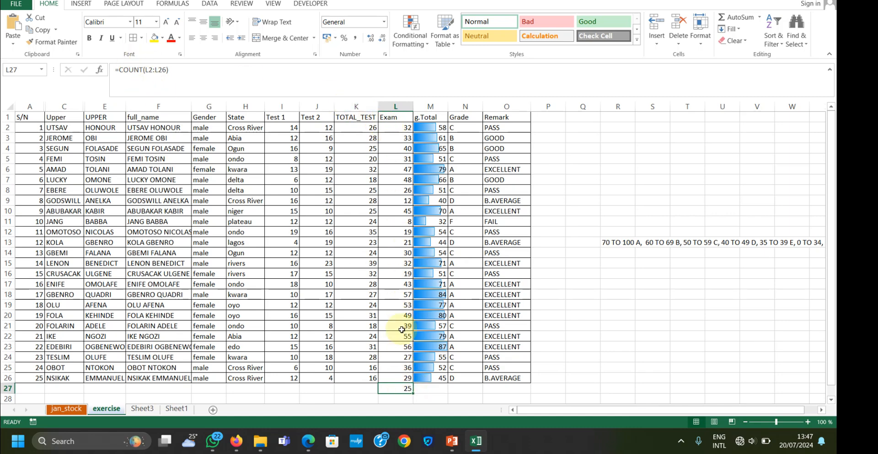
Label cell K27 as COUNT and apply the Neutral cell style to K27:L27
{"action": "scroll", "coordinate": [468, 304], "scroll_direction": "down", "scroll_amount": 2}
{"action": "scroll", "coordinate": [462, 307], "scroll_direction": "down", "scroll_amount": 2}
{"action": "scroll", "coordinate": [439, 325], "scroll_direction": "up", "scroll_amount": 3}
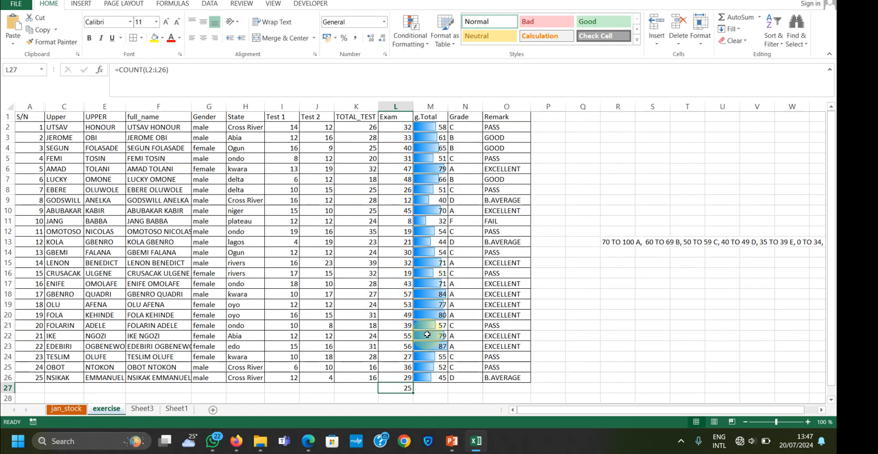
{"action": "scroll", "coordinate": [417, 342], "scroll_direction": "down", "scroll_amount": 2}
{"action": "left_click", "coordinate": [362, 328]}
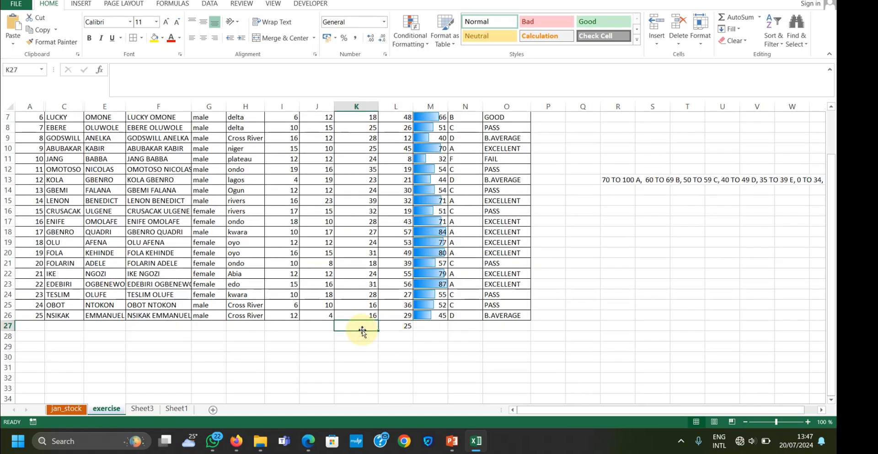
{"action": "type", "text": "COUNT"}
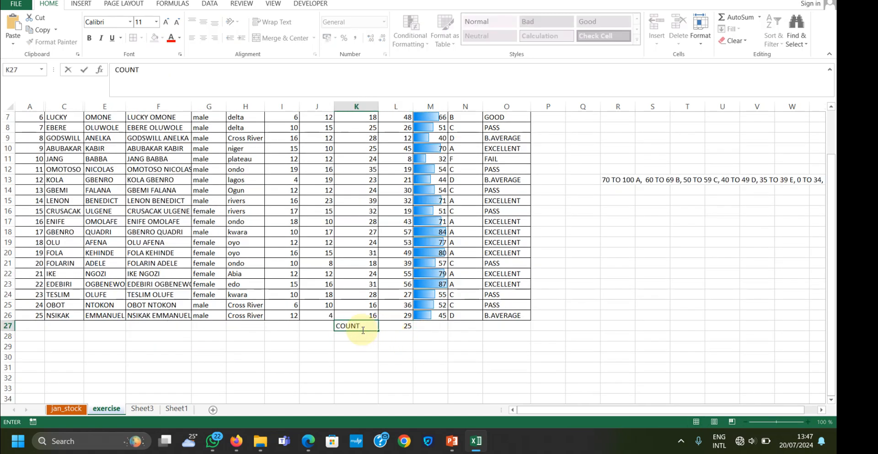
{"action": "left_click", "coordinate": [382, 337]}
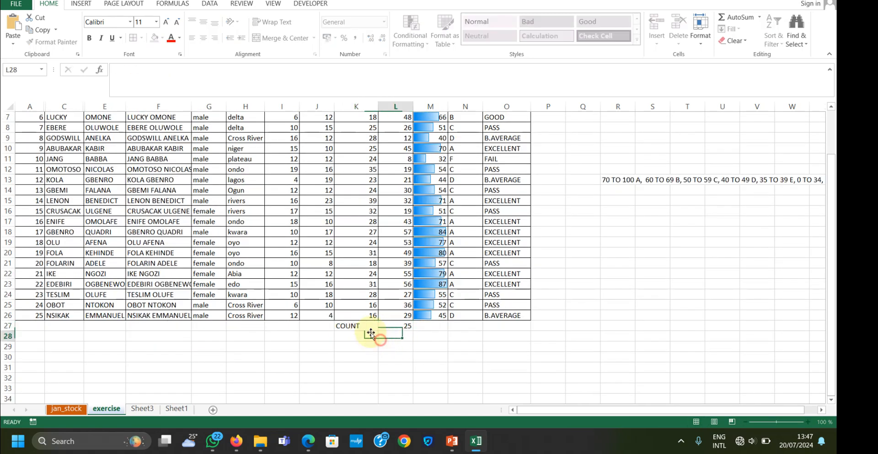
{"action": "left_click_drag", "start_coordinate": [351, 327], "coordinate": [395, 327]}
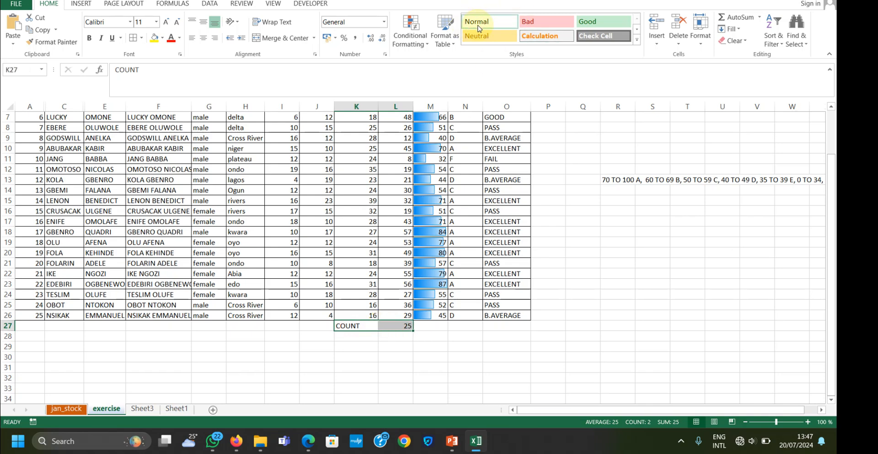
{"action": "left_click", "coordinate": [491, 39]}
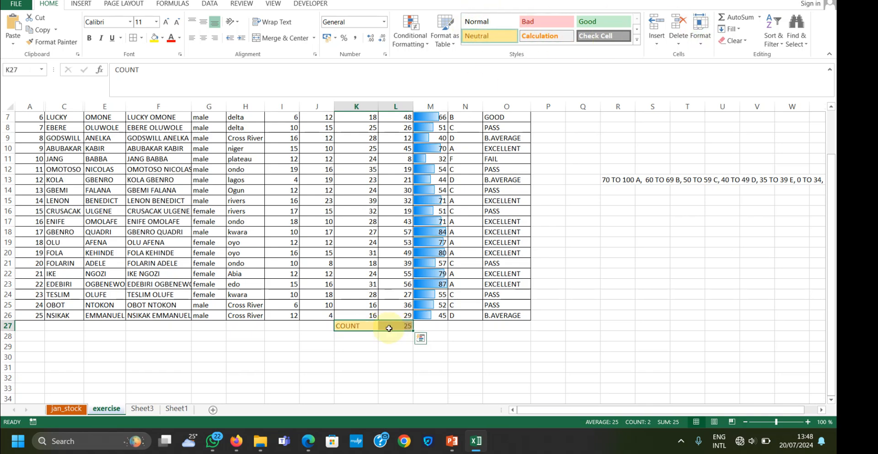
Label cell K28 as AVERAGE and try to enter an average formula in L28
{"action": "left_click", "coordinate": [354, 337]}
{"action": "type", "text": "AVERAGE"}
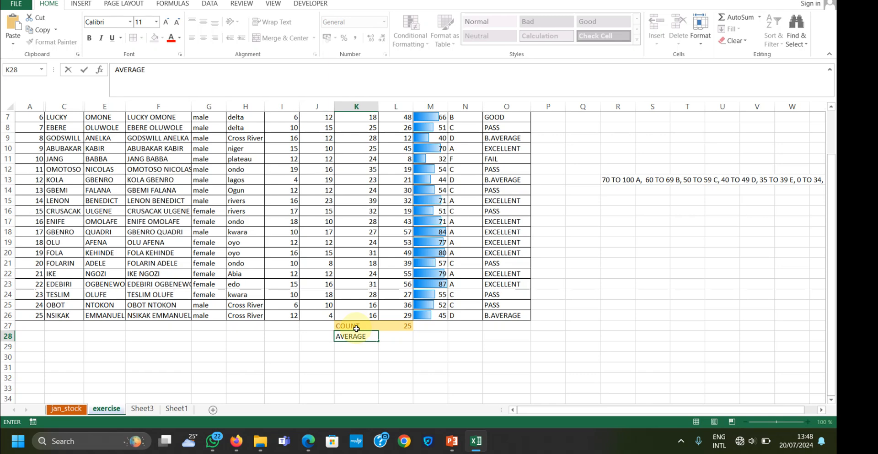
{"action": "left_click", "coordinate": [401, 334]}
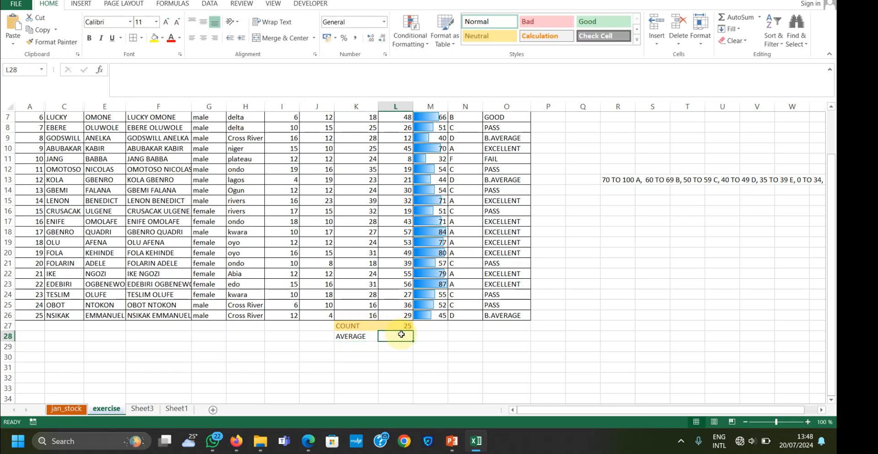
{"action": "type", "text": "=AVERAGE"}
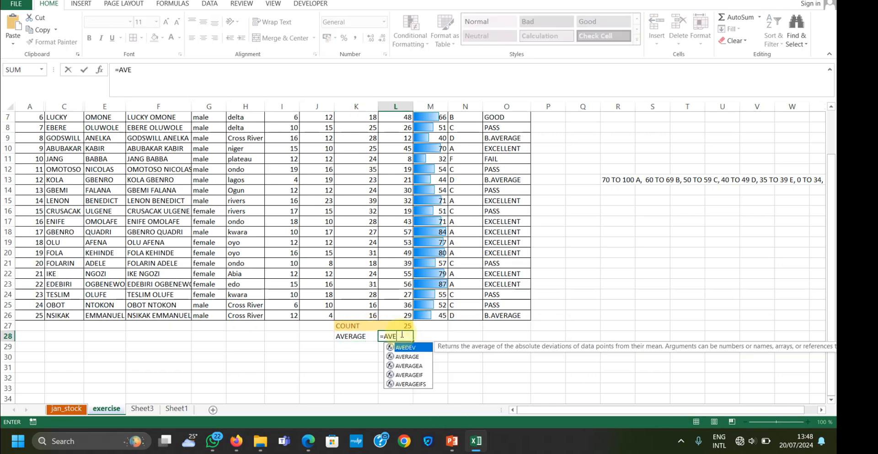
{"action": "key", "text": "Return"}
Correct and complete the formula in L28 as =AVERAGE(L2:L26) for the Exam scores
{"action": "left_click", "coordinate": [401, 334]}
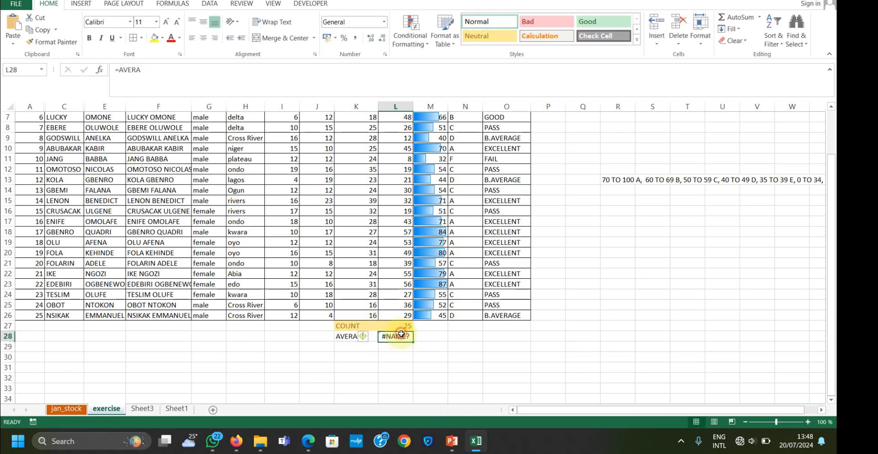
{"action": "left_click", "coordinate": [173, 71]}
{"action": "key", "text": "BackSpace"}
{"action": "key", "text": "BackSpace"}
{"action": "type", "text": "G"}
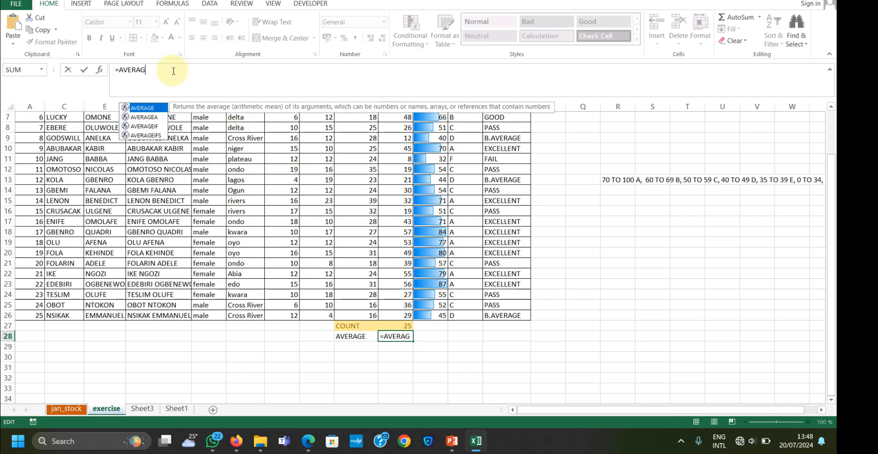
{"action": "type", "text": "E("}
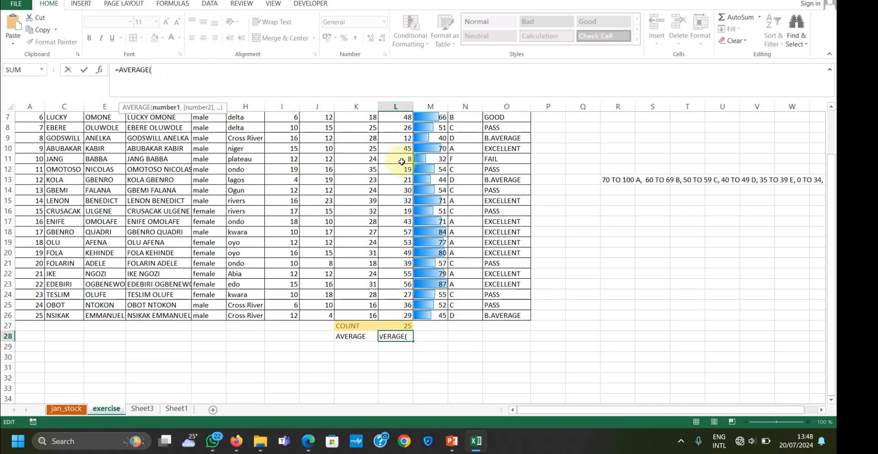
{"action": "left_click_drag", "start_coordinate": [828, 179], "coordinate": [826, 127]}
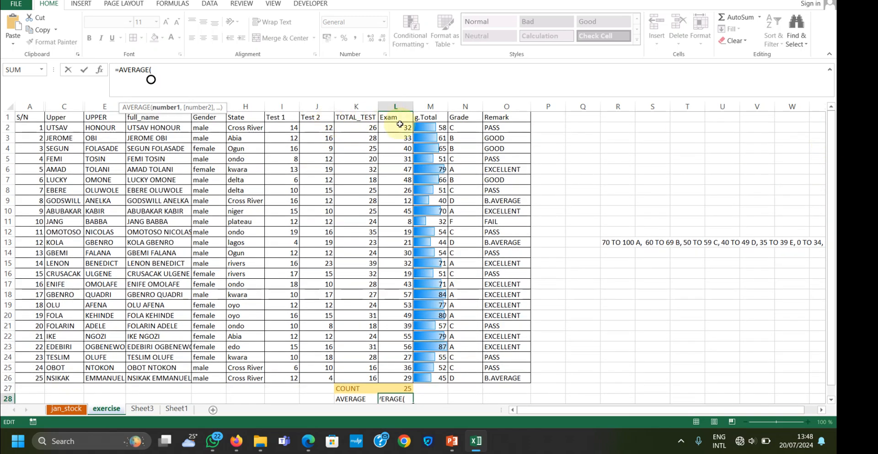
{"action": "left_click_drag", "start_coordinate": [400, 124], "coordinate": [402, 378]}
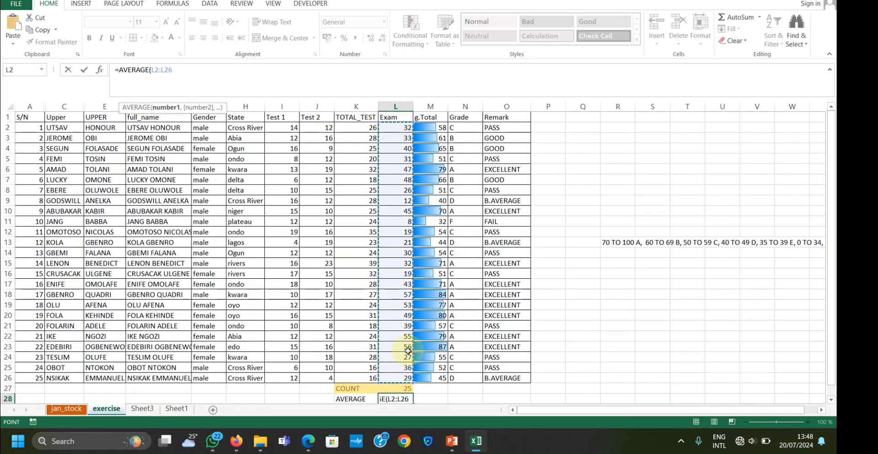
{"action": "key", "text": "Return"}
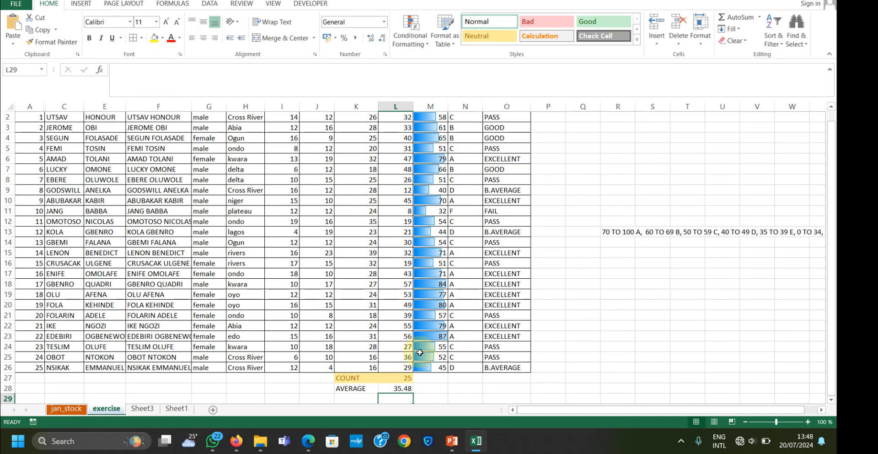
{"action": "left_click", "coordinate": [393, 390]}
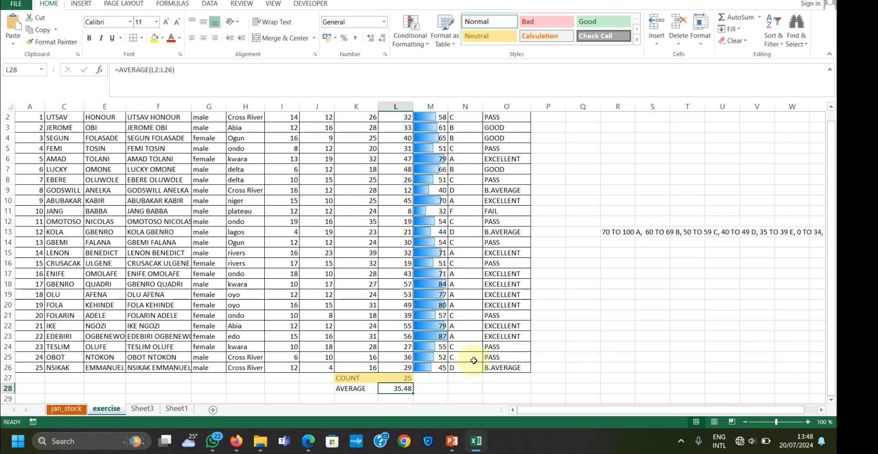
Label cell K29 as MAX and find the highest Exam score in L29 with =MAX(L2:L26)
{"action": "scroll", "coordinate": [423, 365], "scroll_direction": "down", "scroll_amount": 3}
{"action": "left_click", "coordinate": [344, 304]}
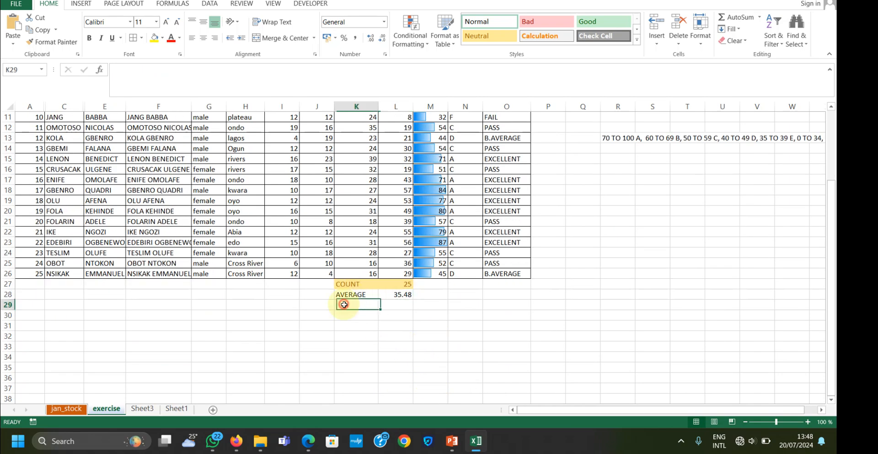
{"action": "type", "text": "MAX"}
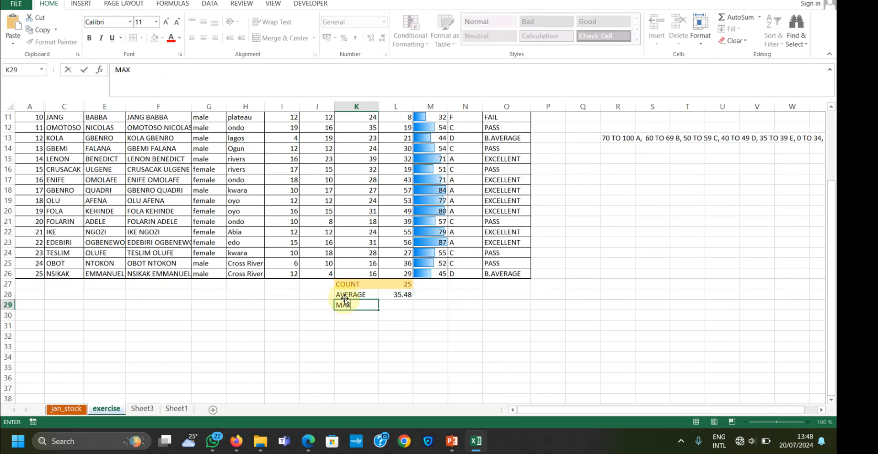
{"action": "left_click", "coordinate": [386, 304]}
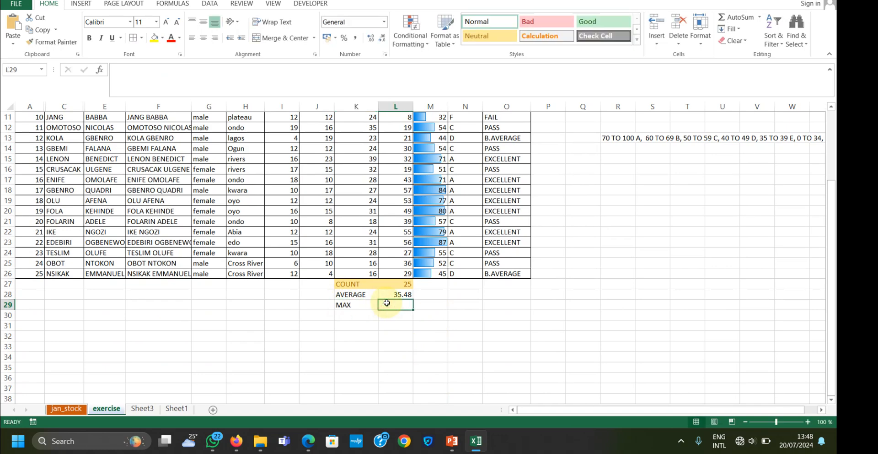
{"action": "type", "text": "=MAX"}
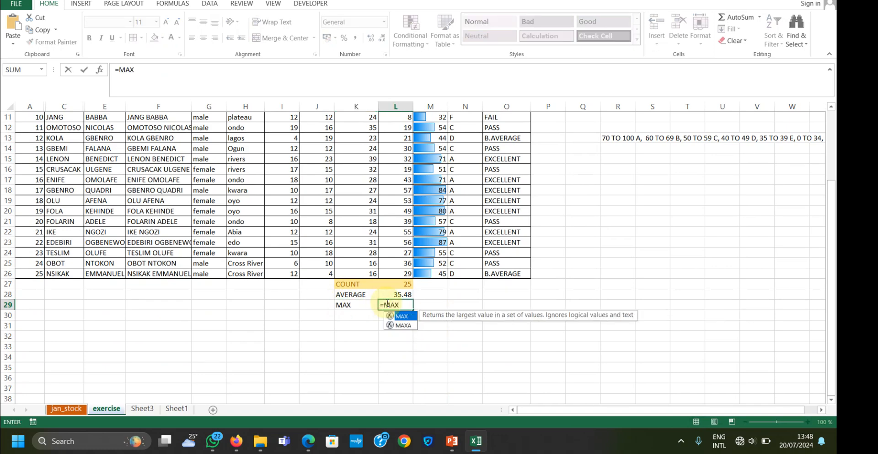
{"action": "type", "text": "("}
{"action": "scroll", "coordinate": [406, 270], "scroll_direction": "up", "scroll_amount": 4}
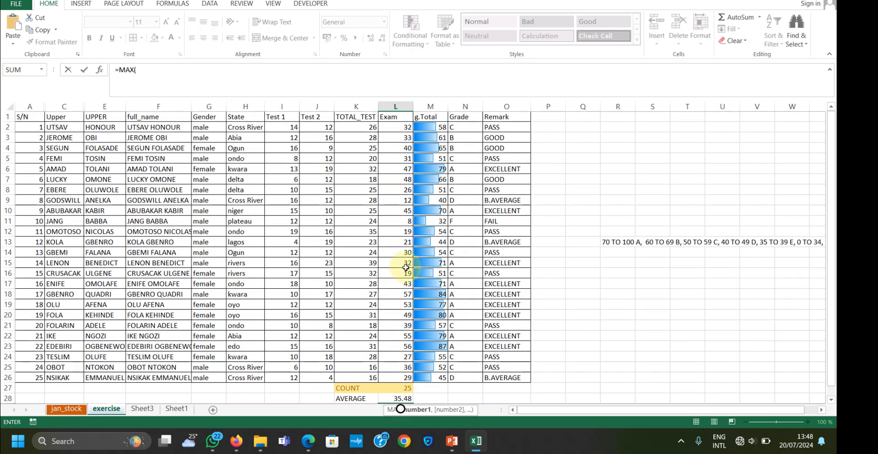
{"action": "left_click_drag", "start_coordinate": [396, 127], "coordinate": [405, 378]}
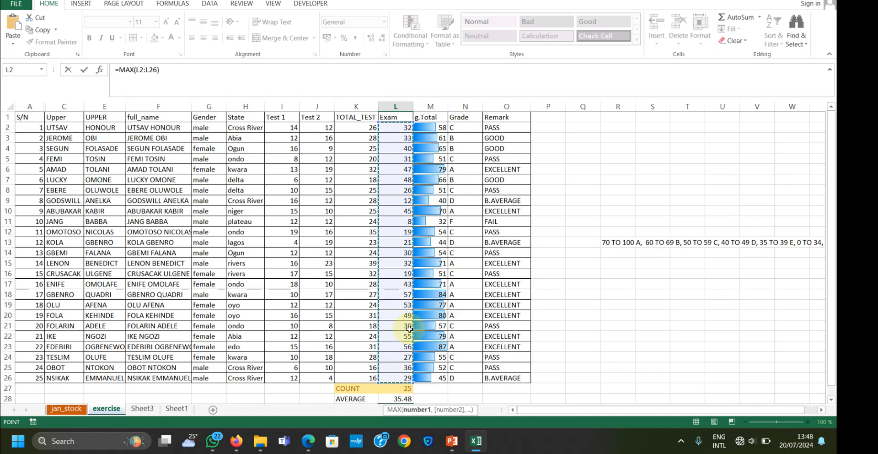
{"action": "key", "text": "Return"}
Label cell K30 as MIN and find the lowest Exam score in L30 with =MIN(L2:L26)
{"action": "scroll", "coordinate": [411, 328], "scroll_direction": "down", "scroll_amount": 1}
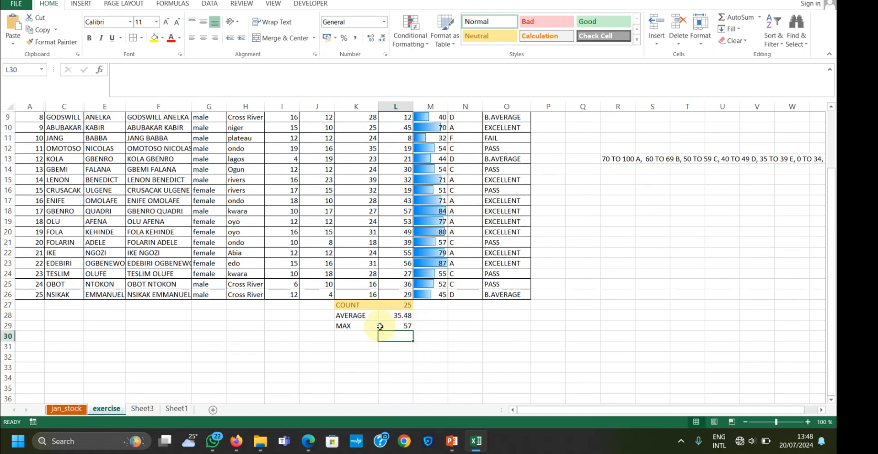
{"action": "left_click", "coordinate": [349, 336]}
{"action": "type", "text": "MIN"}
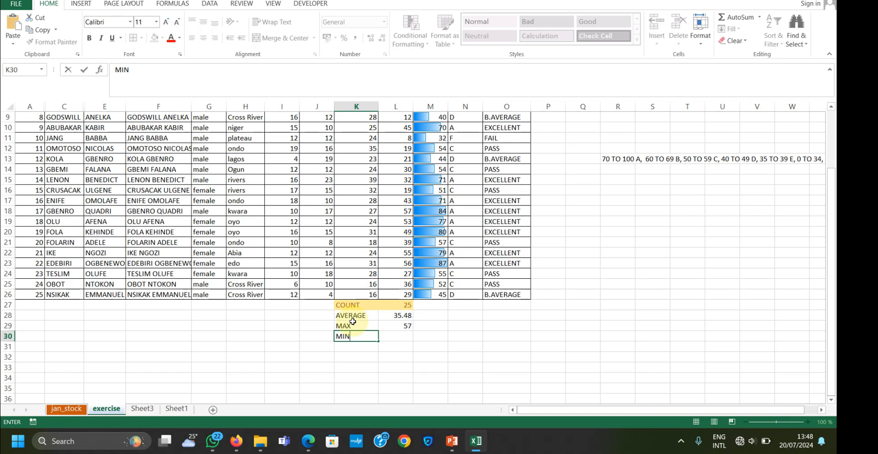
{"action": "left_click", "coordinate": [395, 339]}
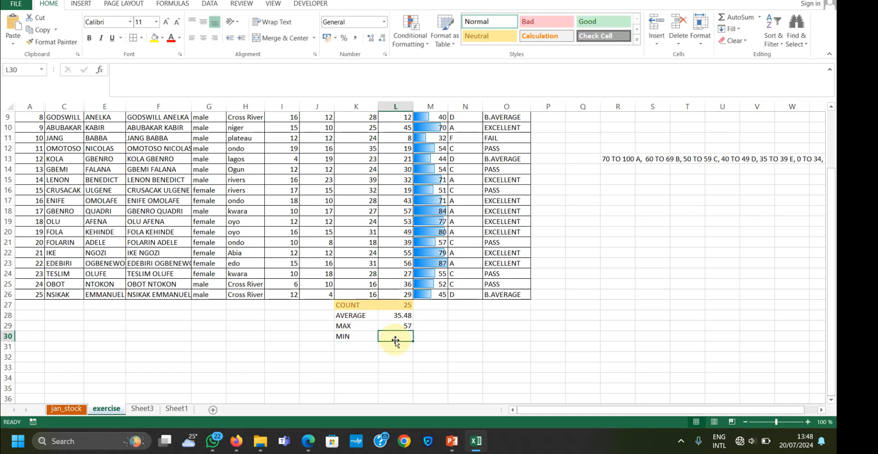
{"action": "type", "text": "=MIN"}
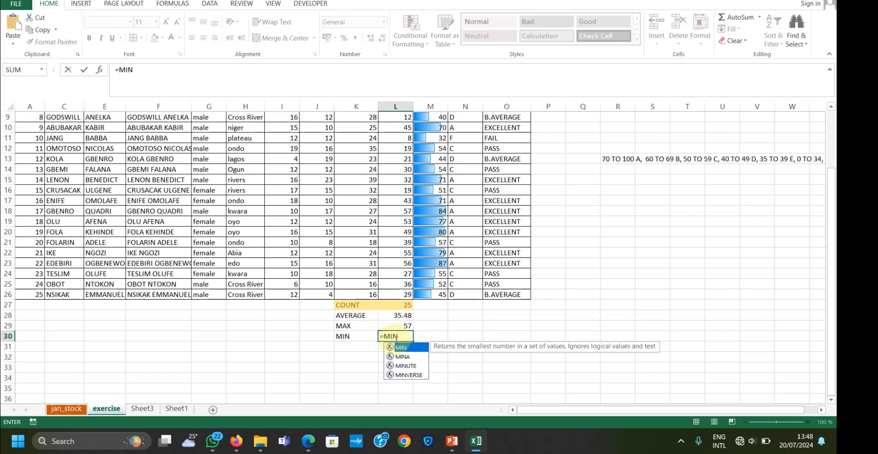
{"action": "type", "text": "("}
{"action": "scroll", "coordinate": [394, 325], "scroll_direction": "up", "scroll_amount": 3}
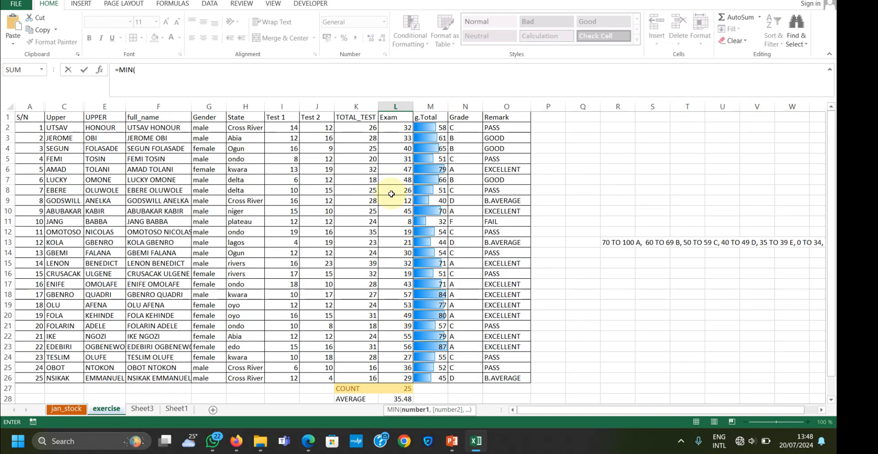
{"action": "left_click_drag", "start_coordinate": [396, 125], "coordinate": [407, 397]}
{"action": "scroll", "coordinate": [406, 398], "scroll_direction": "down", "scroll_amount": 2}
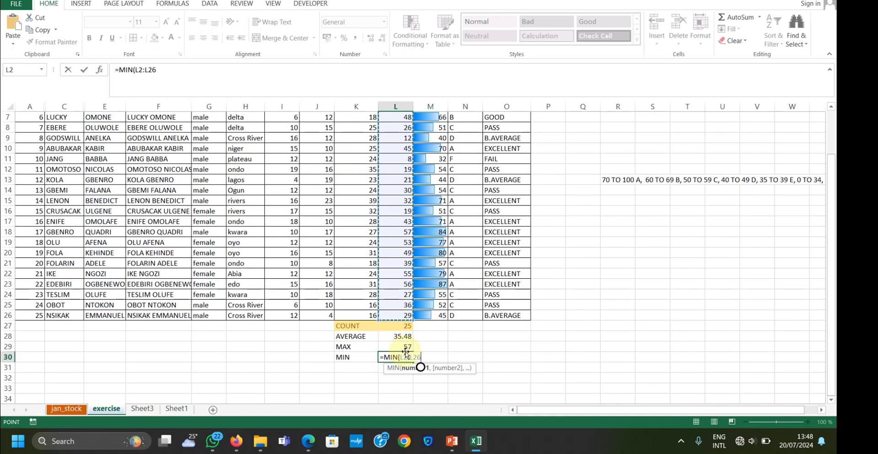
{"action": "key", "text": "Return"}
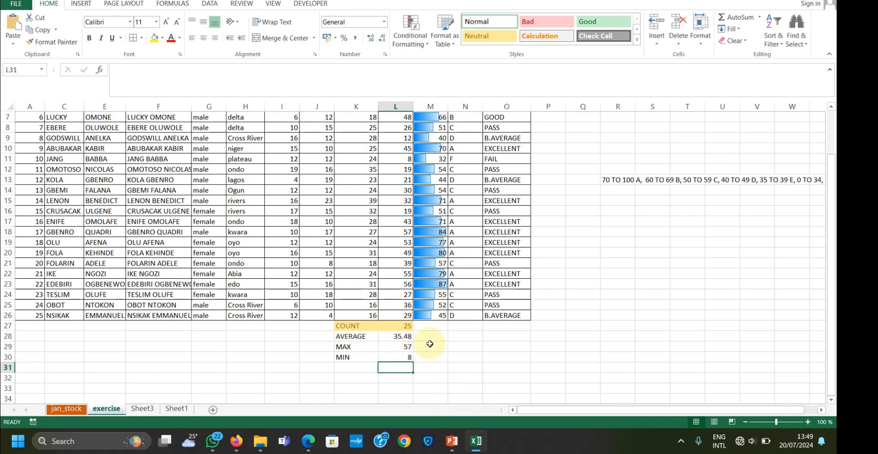
Switch to the running PowerPoint slide show to view the exercise slide
{"action": "mouse_move", "coordinate": [452, 438]}
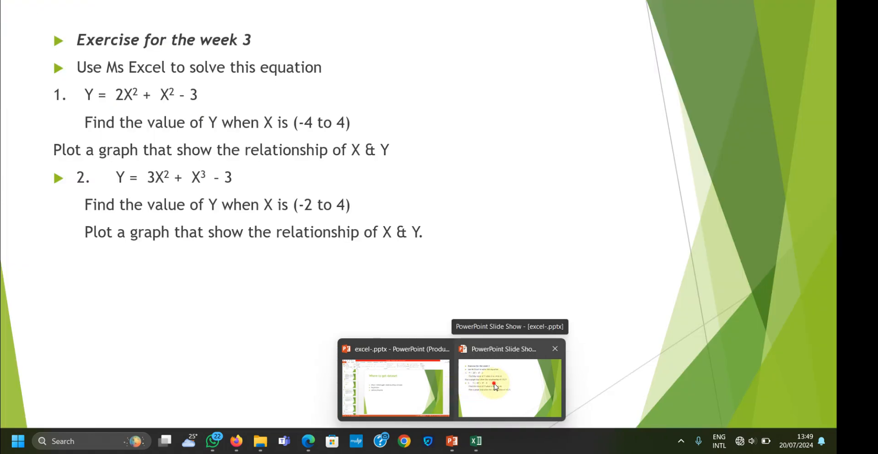
{"action": "left_click", "coordinate": [471, 387]}
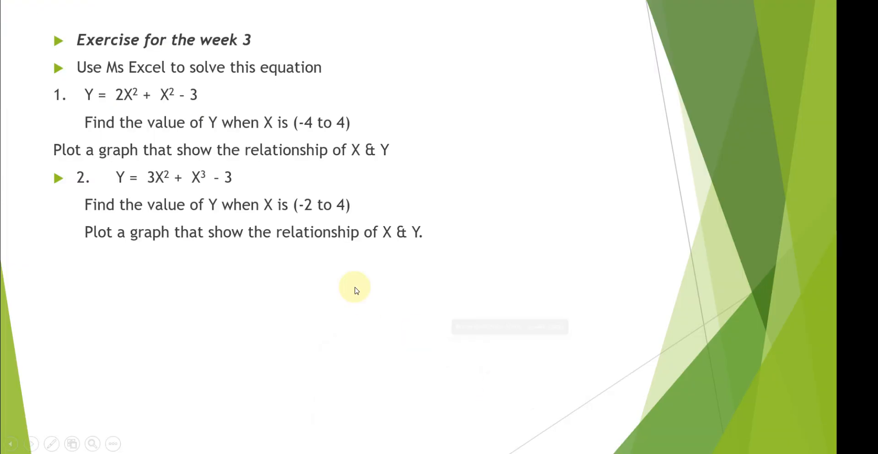